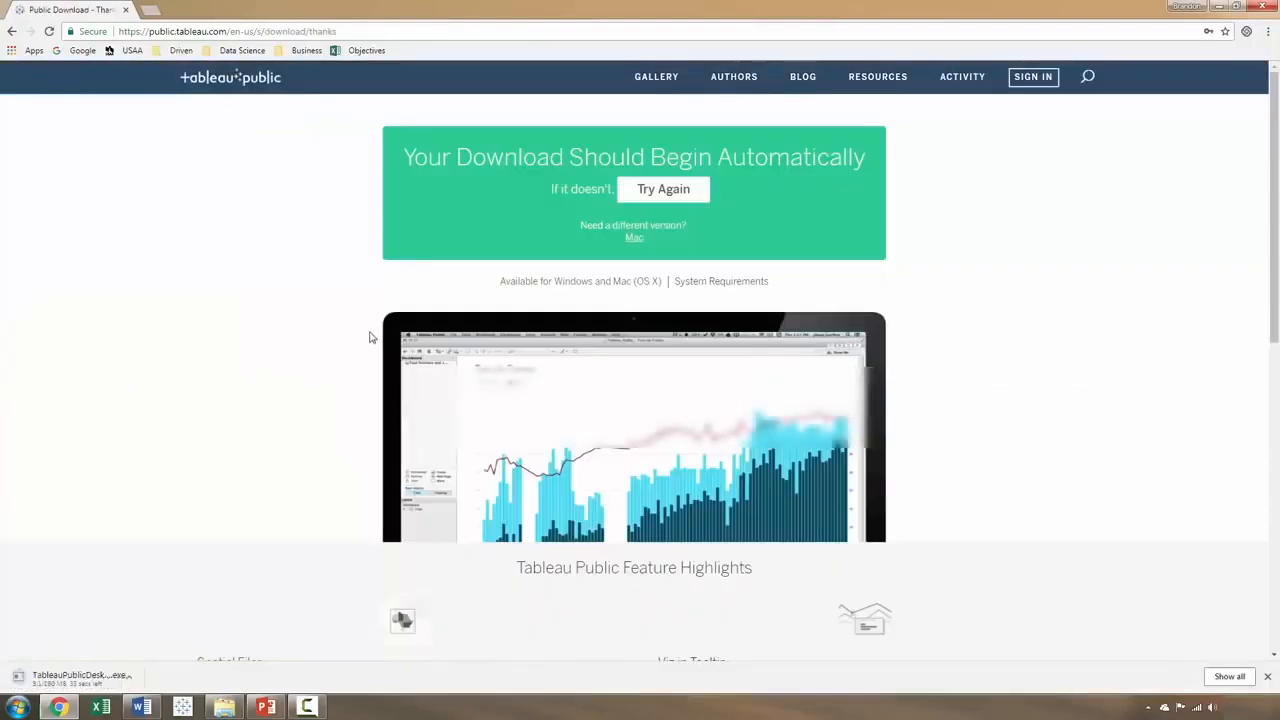
# Step: Install Tableau Public 10.5 from the downloaded installer, accepting the license terms and keeping the default customizations, and launch it
pyautogui.click(138, 676)
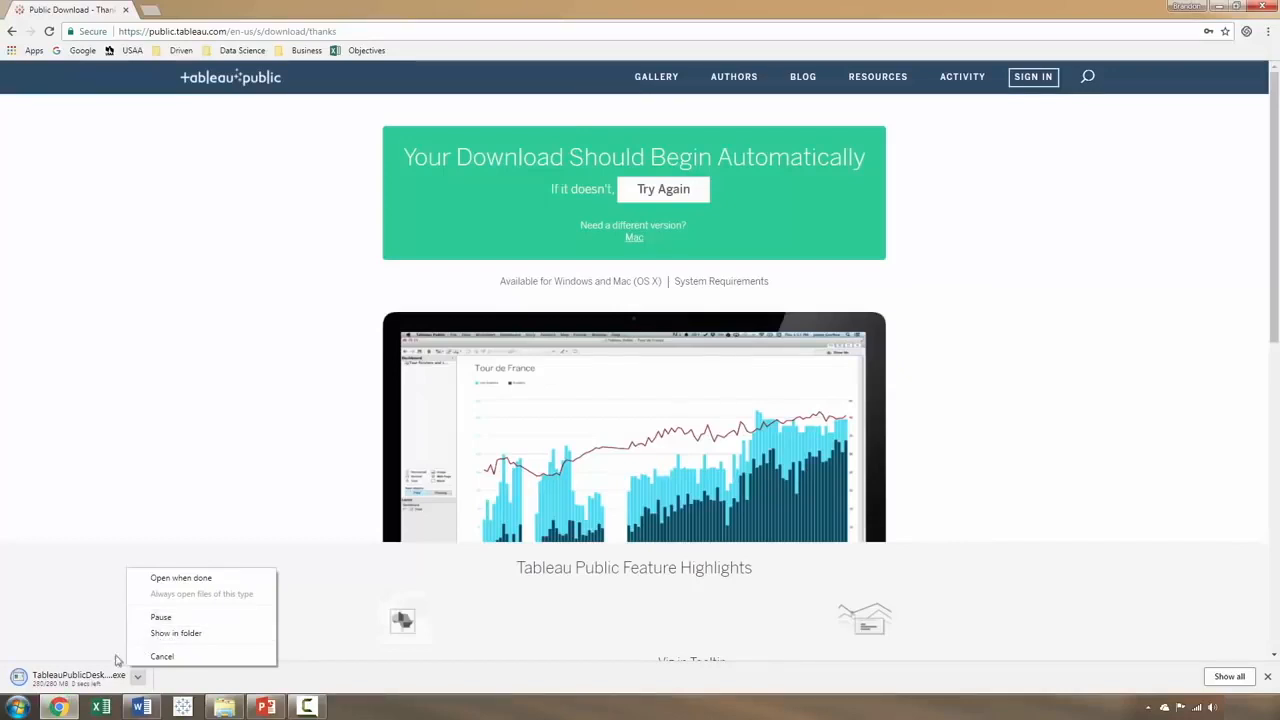
pyautogui.click(76, 680)
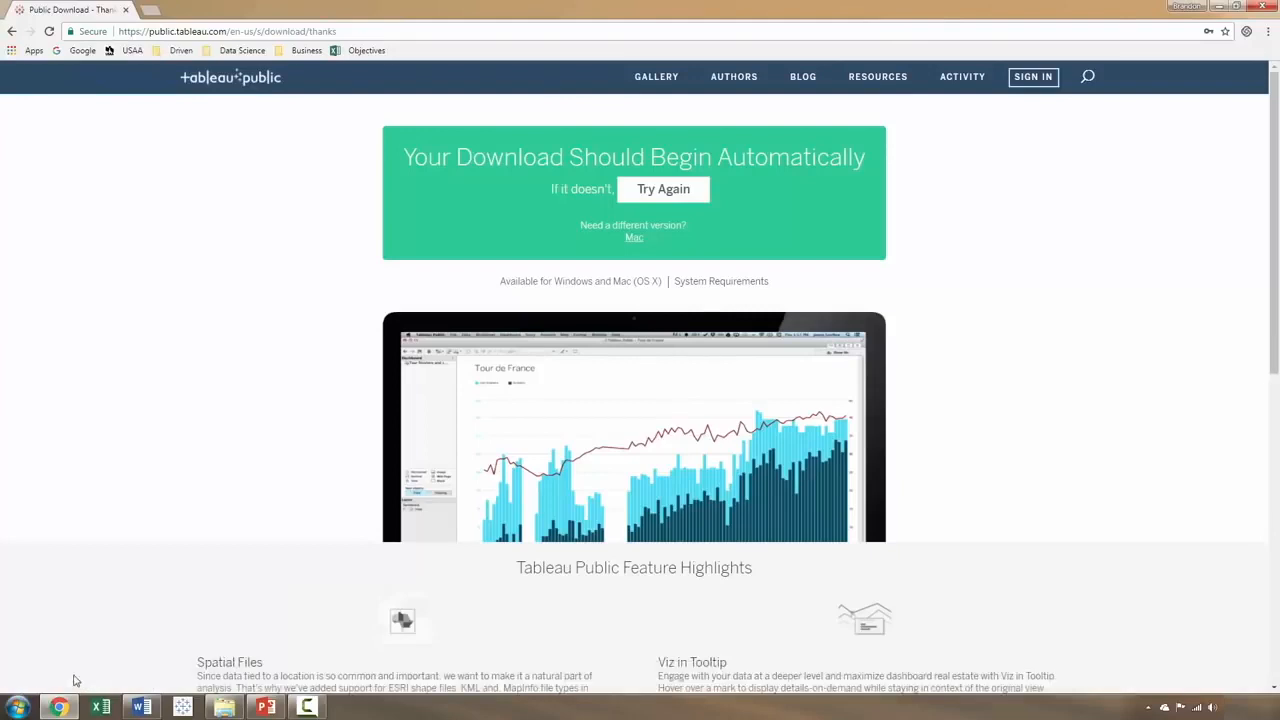
pyautogui.click(675, 363)
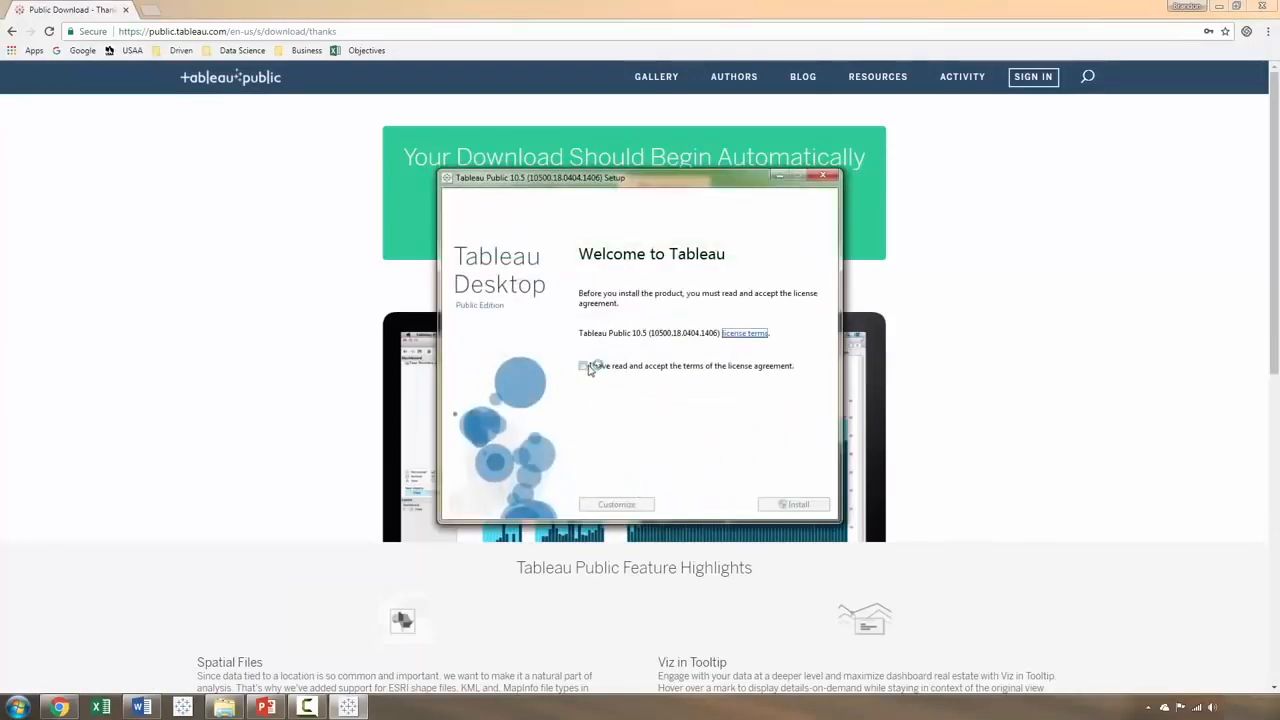
pyautogui.click(584, 366)
pyautogui.click(618, 504)
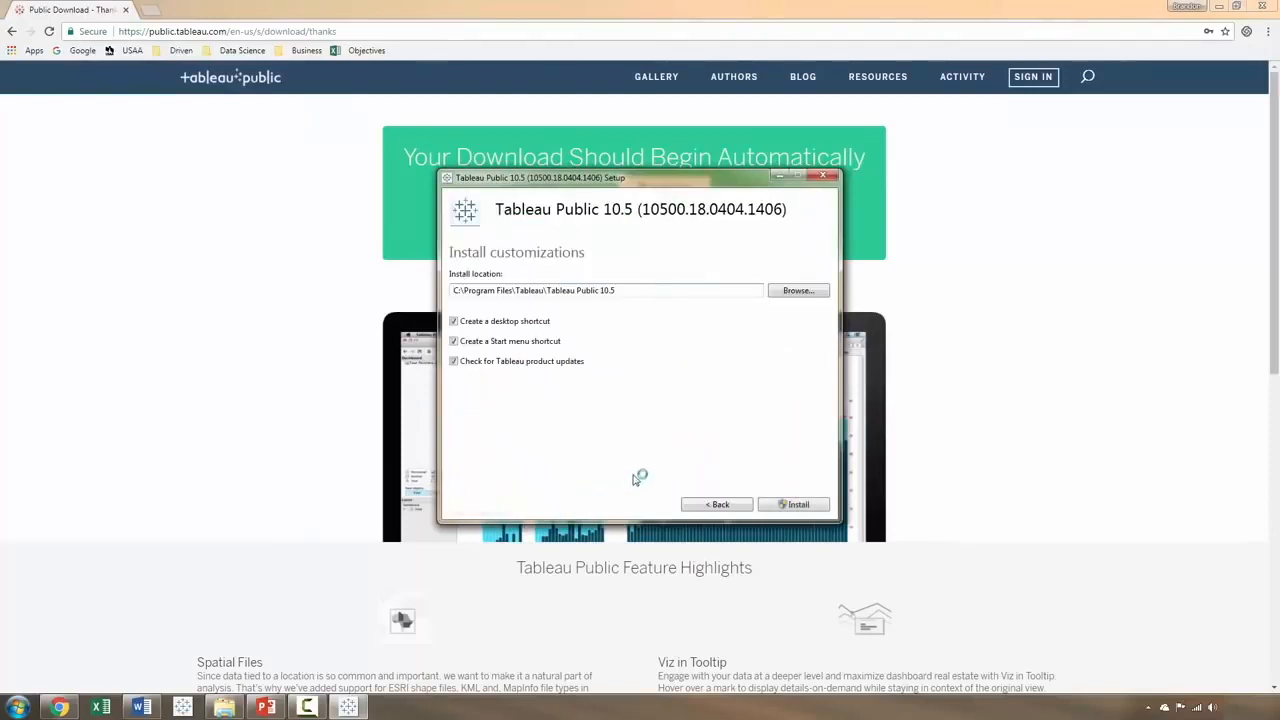
pyautogui.click(795, 505)
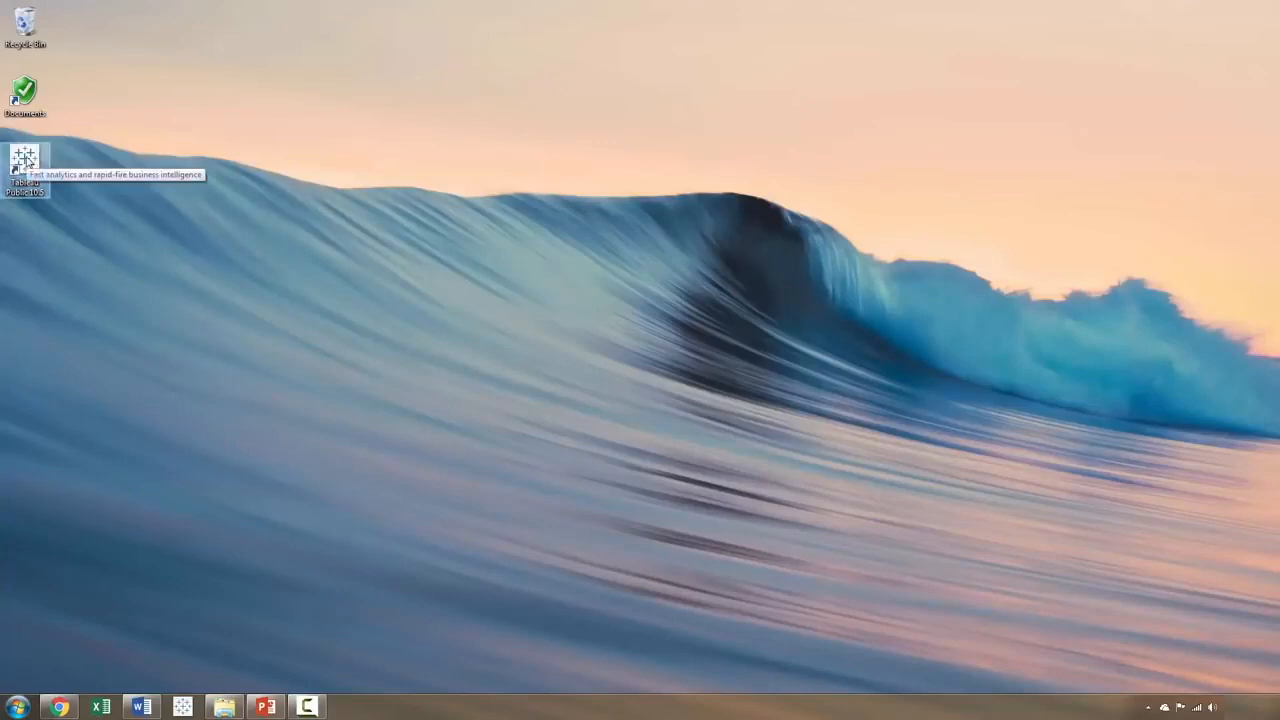
pyautogui.doubleClick(6, 184)
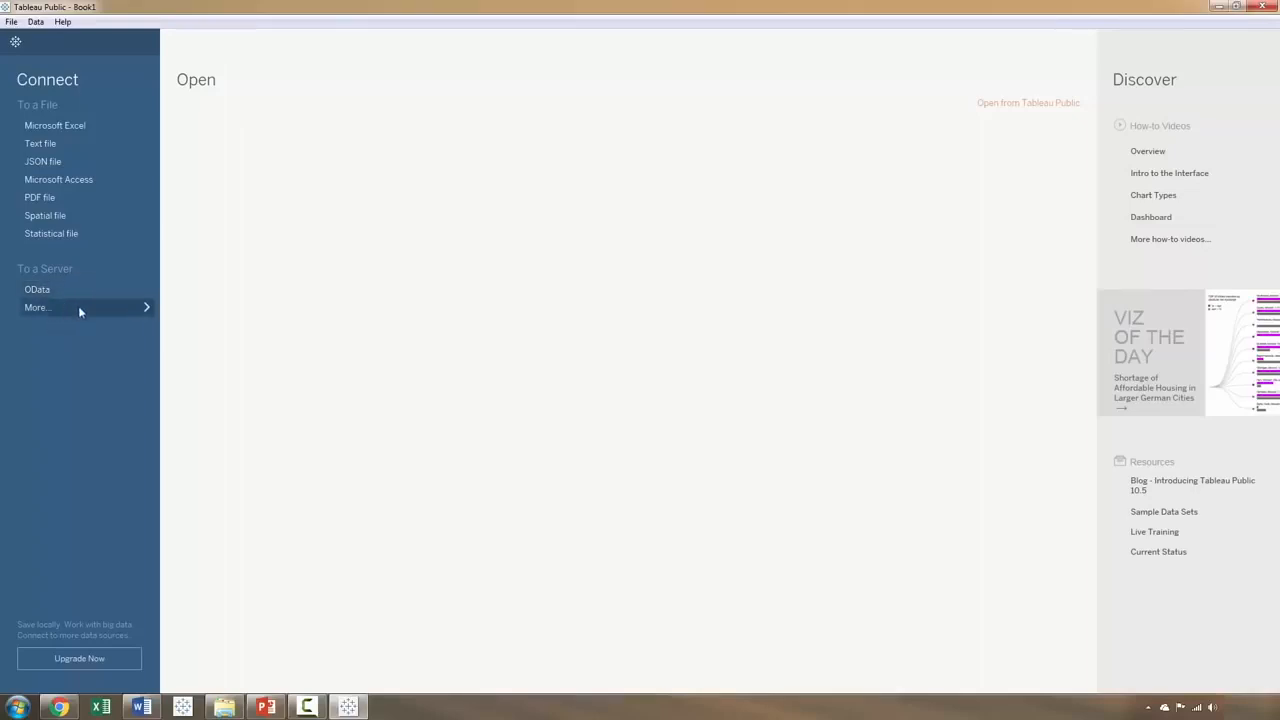
pyautogui.moveTo(468, 5); pyautogui.dragTo(609, 117)
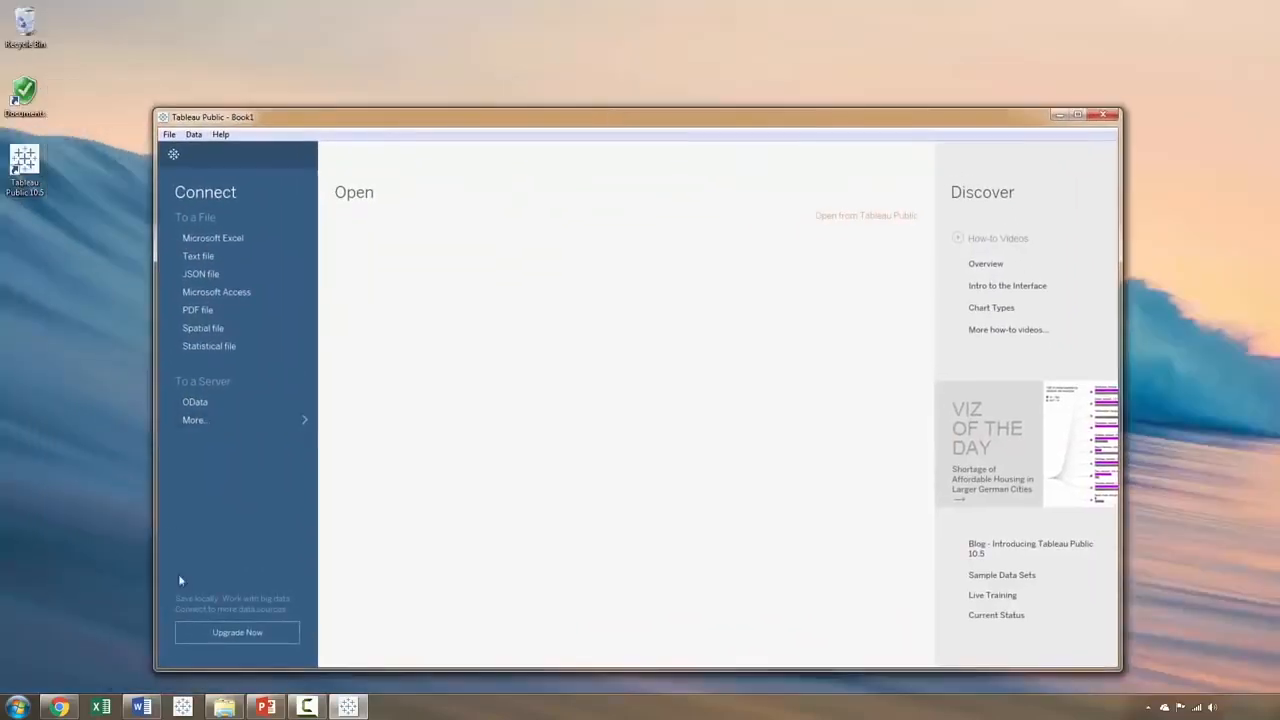
# Step: Switch to the new Chrome window and search Google for "titanic kaggle"
pyautogui.moveTo(60, 708)
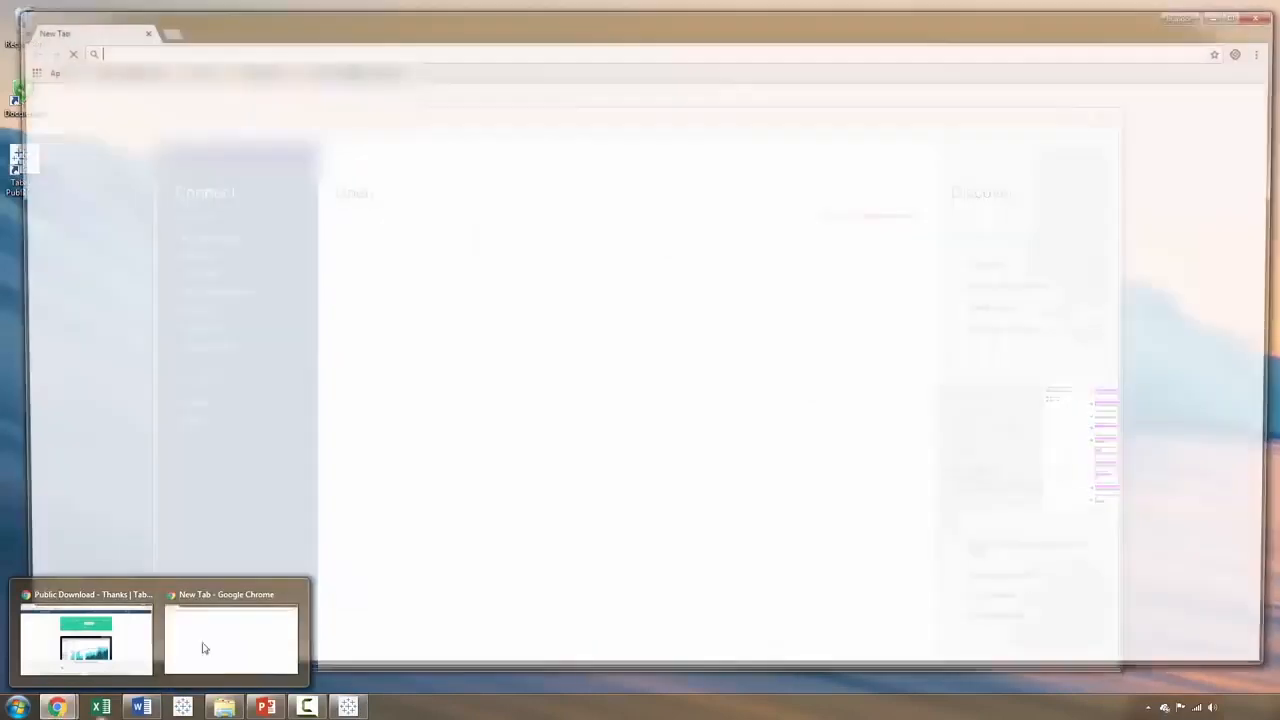
pyautogui.click(200, 648)
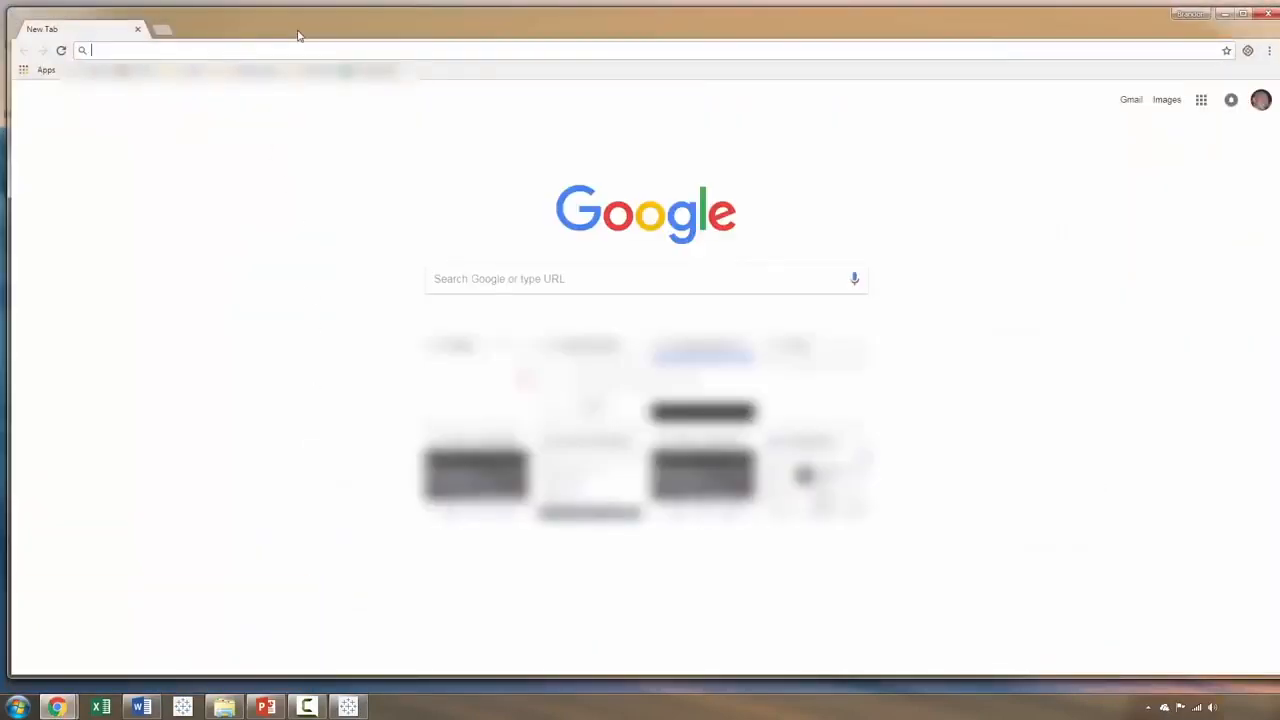
pyautogui.write('tit')
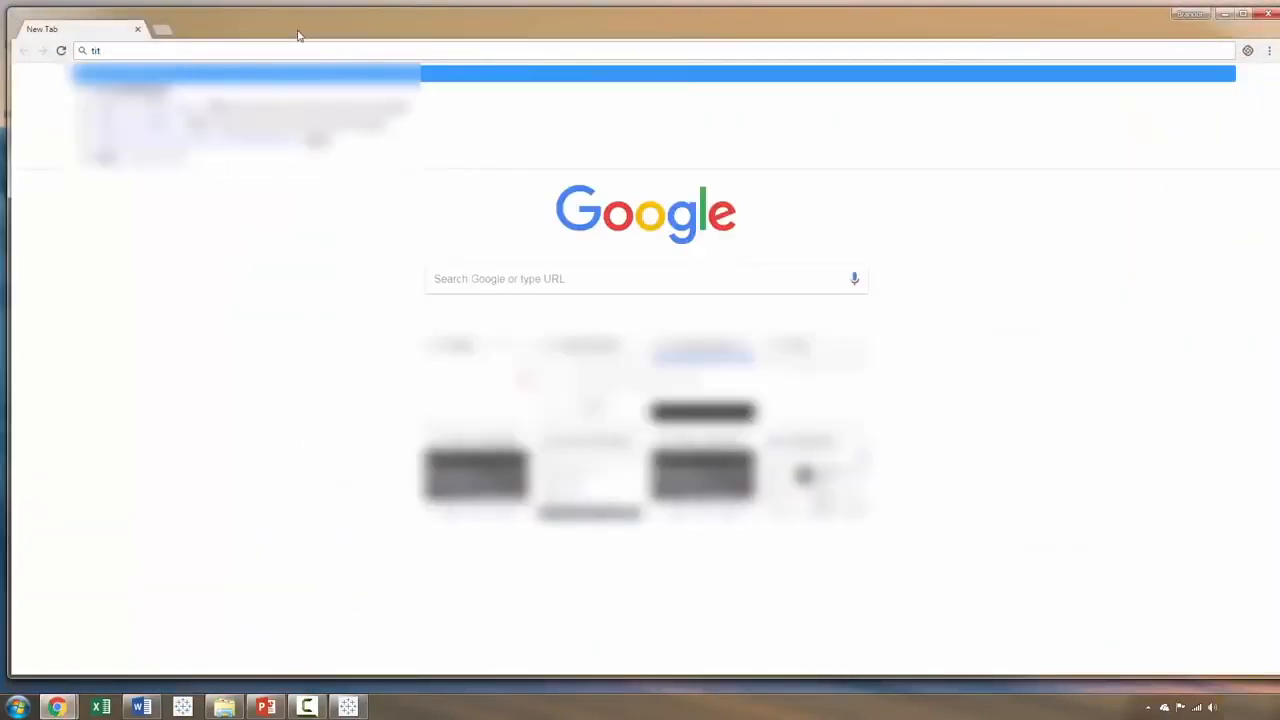
pyautogui.write('anic')
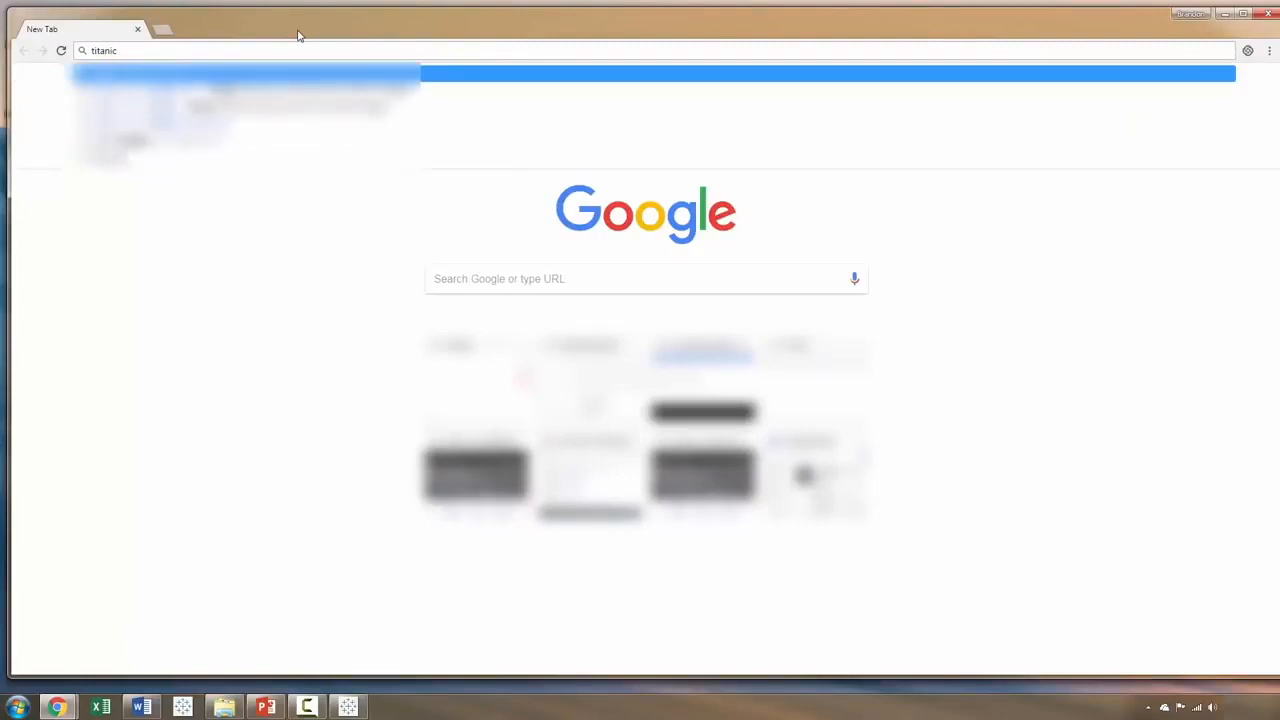
pyautogui.write(' kaggle')
pyautogui.press('Return')
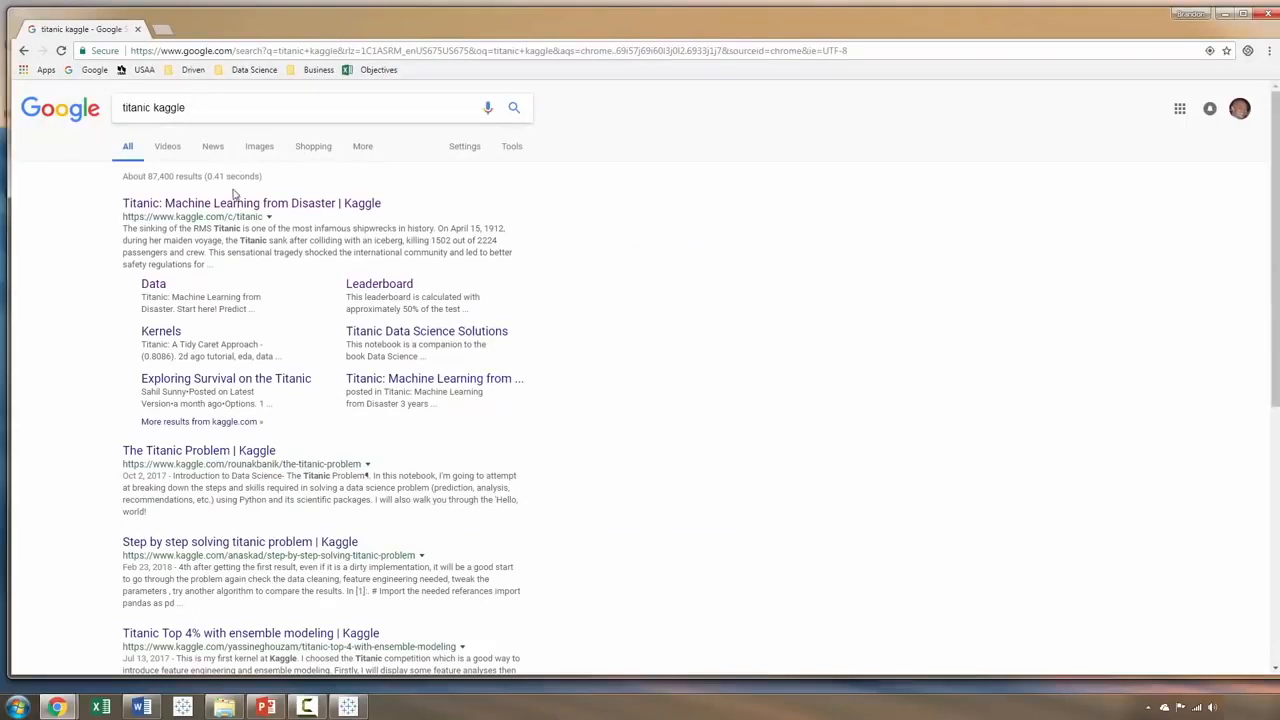
# Step: Open Kaggle's "Titanic: Machine Learning from Disaster" competition from the search results and sign in
pyautogui.doubleClick(271, 23)
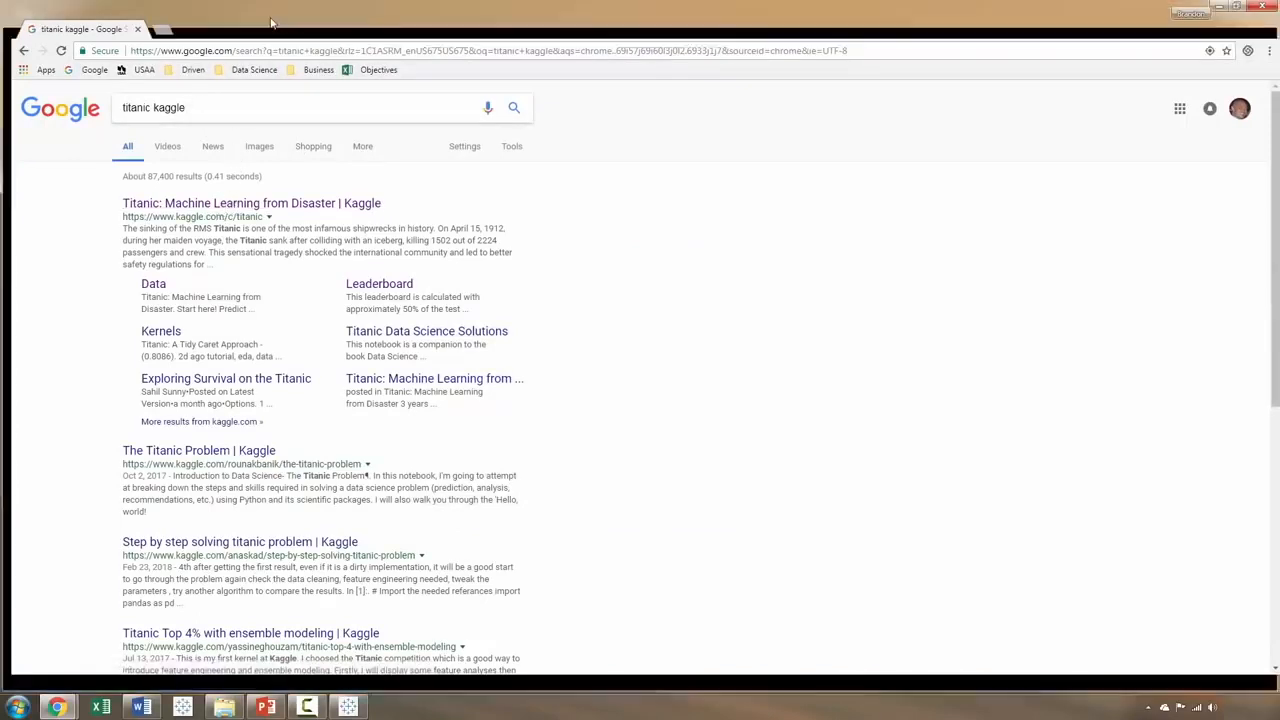
pyautogui.click(320, 185)
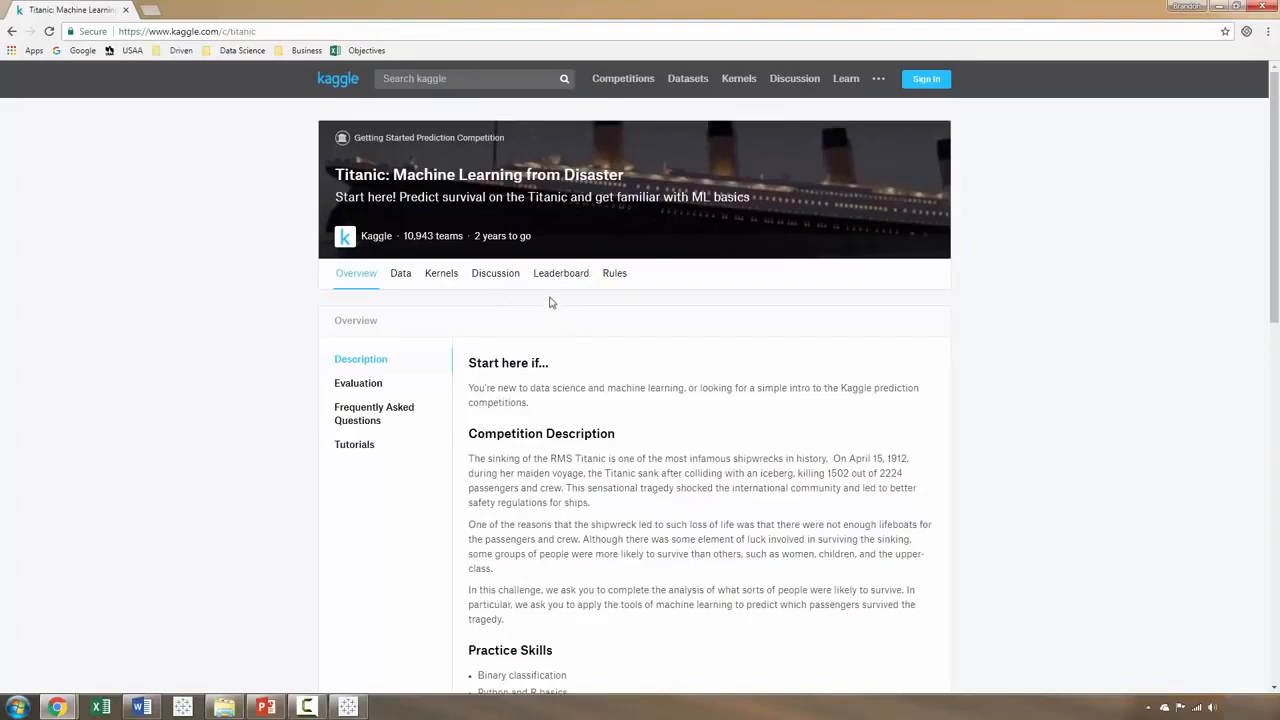
pyautogui.click(926, 78)
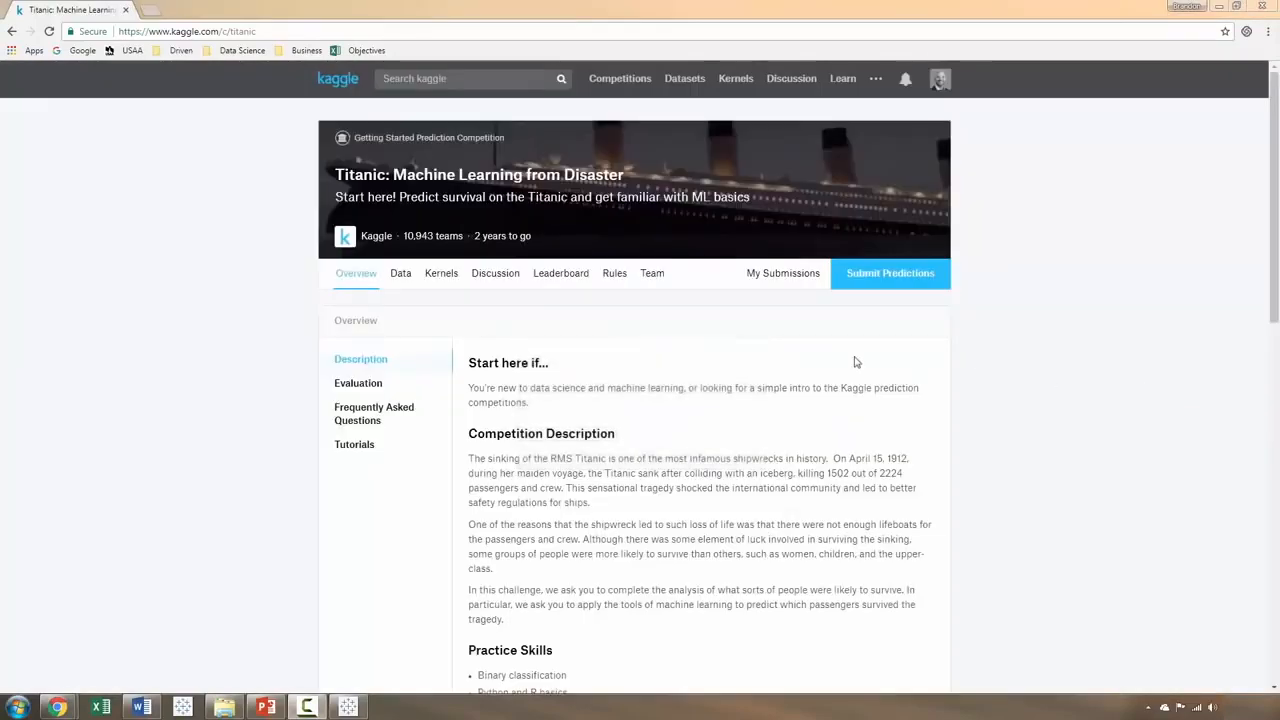
# Step: Download train.csv from the competition's data files
pyautogui.click(400, 278)
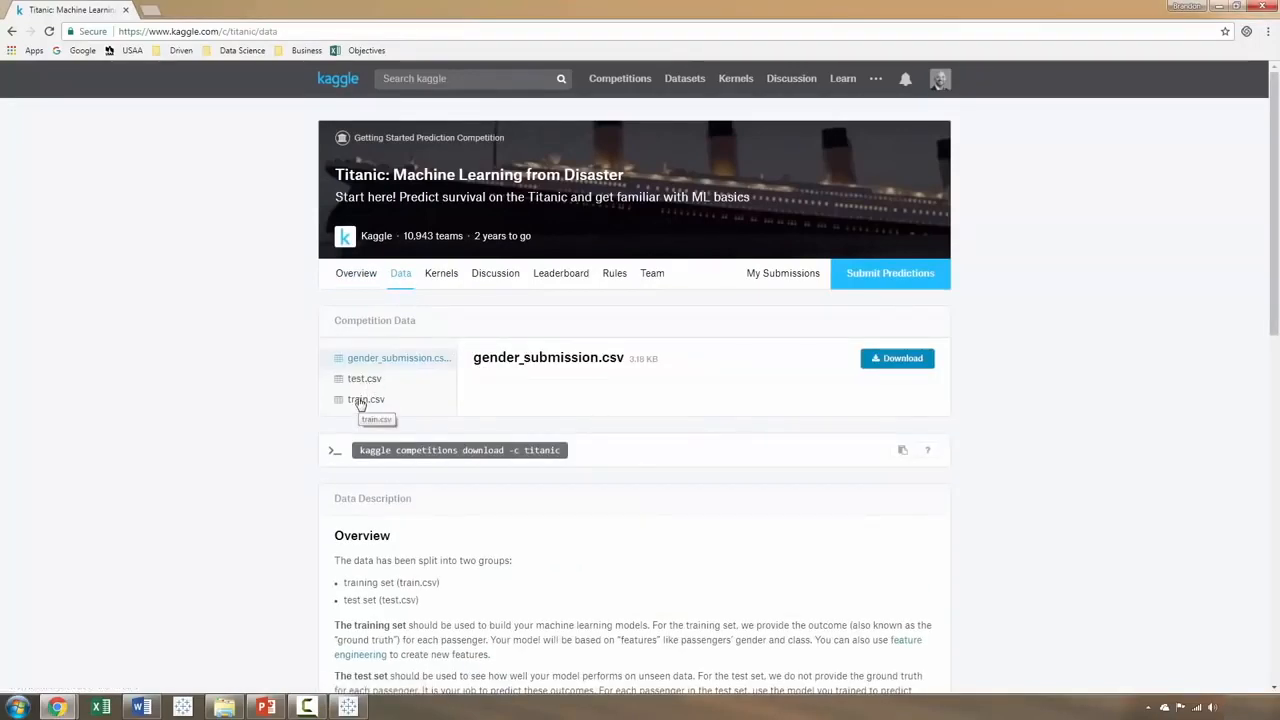
pyautogui.click(362, 400)
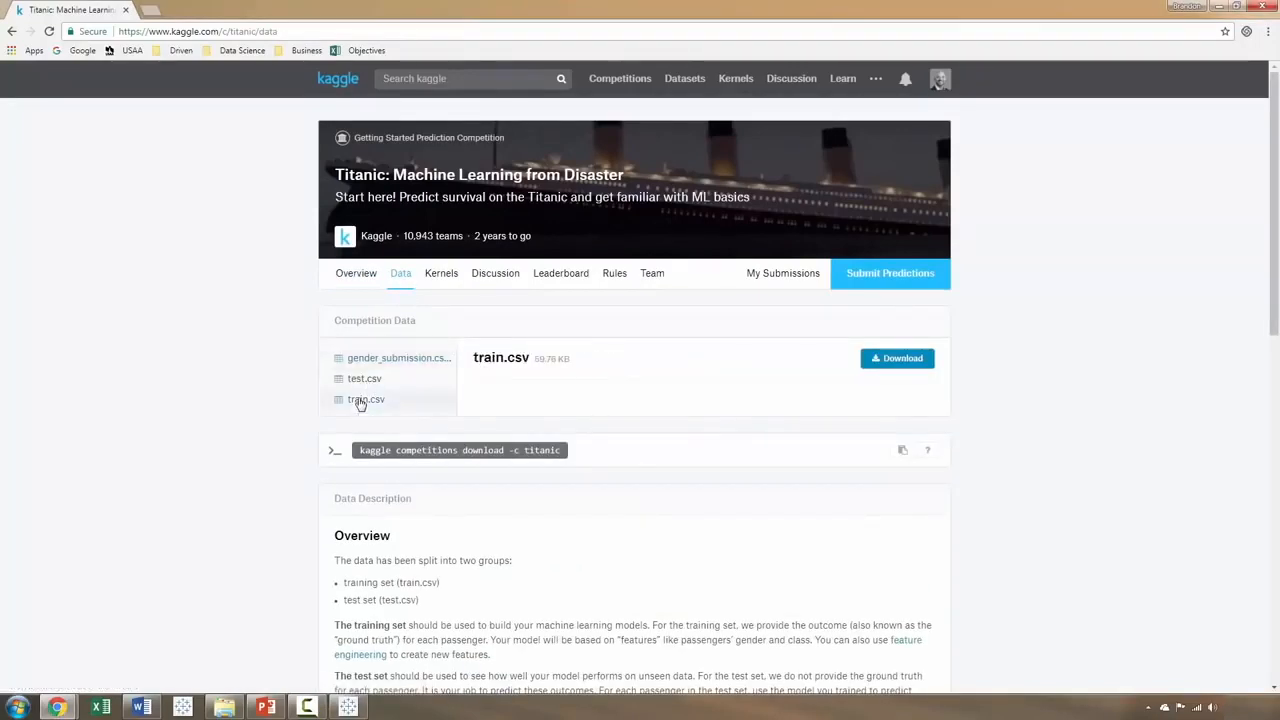
pyautogui.click(910, 361)
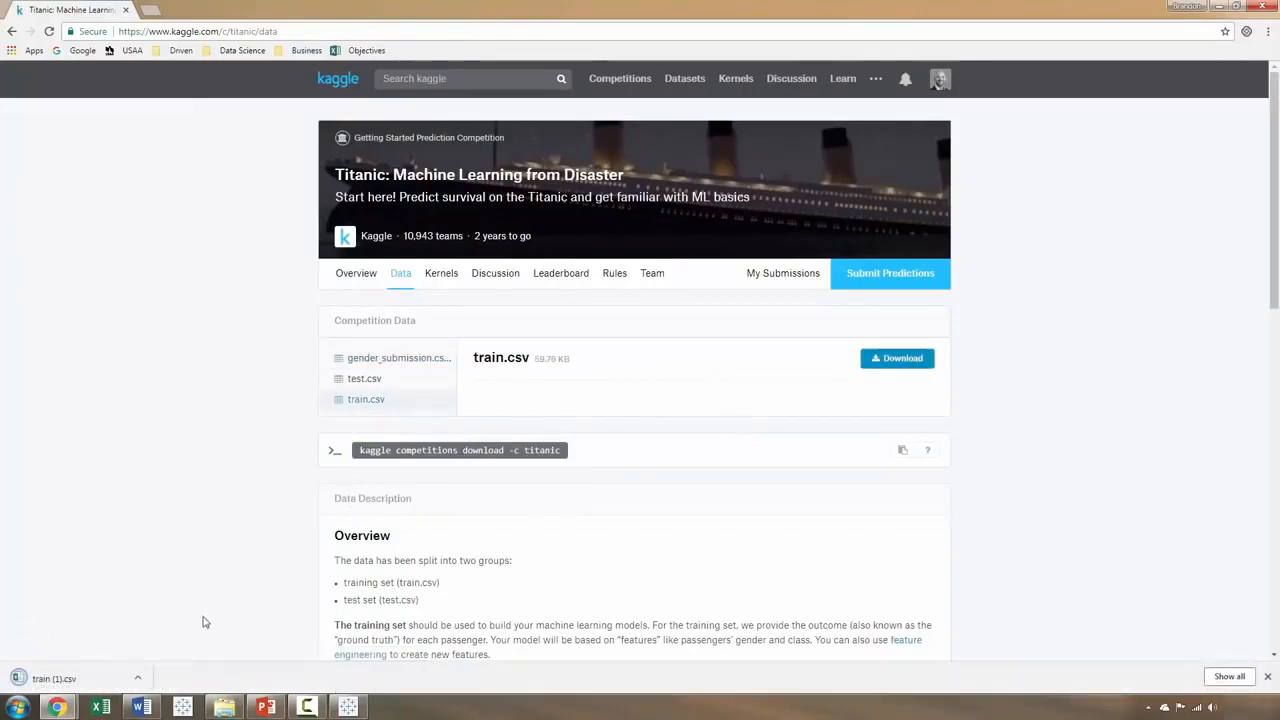
# Step: Show the downloaded train (1).csv in its folder and move it to the desktop
pyautogui.click(139, 678)
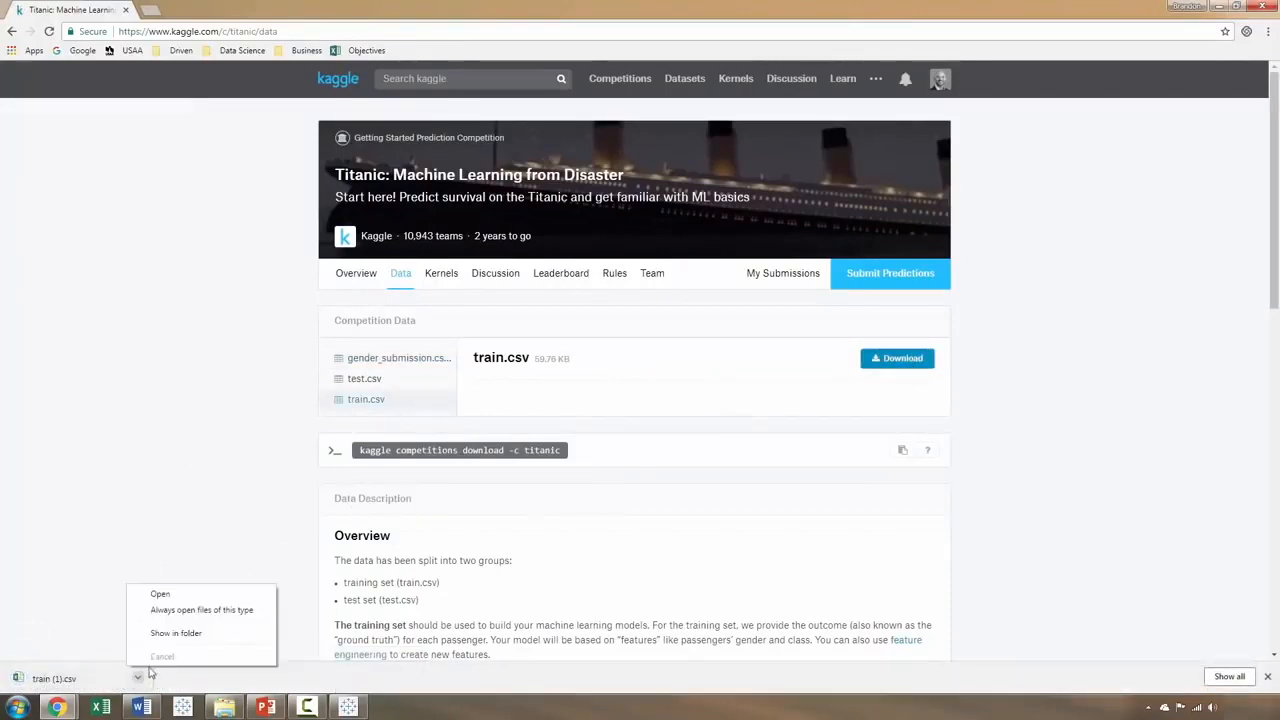
pyautogui.click(178, 634)
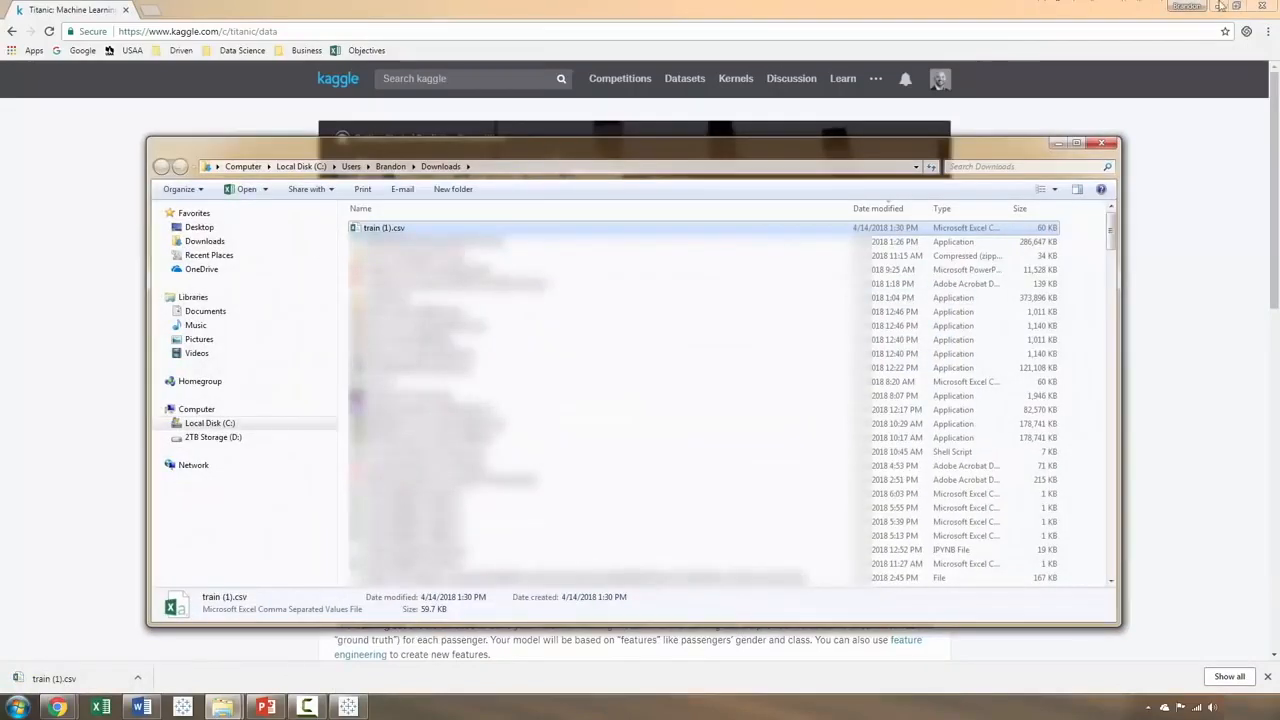
pyautogui.click(1220, 6)
pyautogui.moveTo(432, 227); pyautogui.dragTo(402, 87)
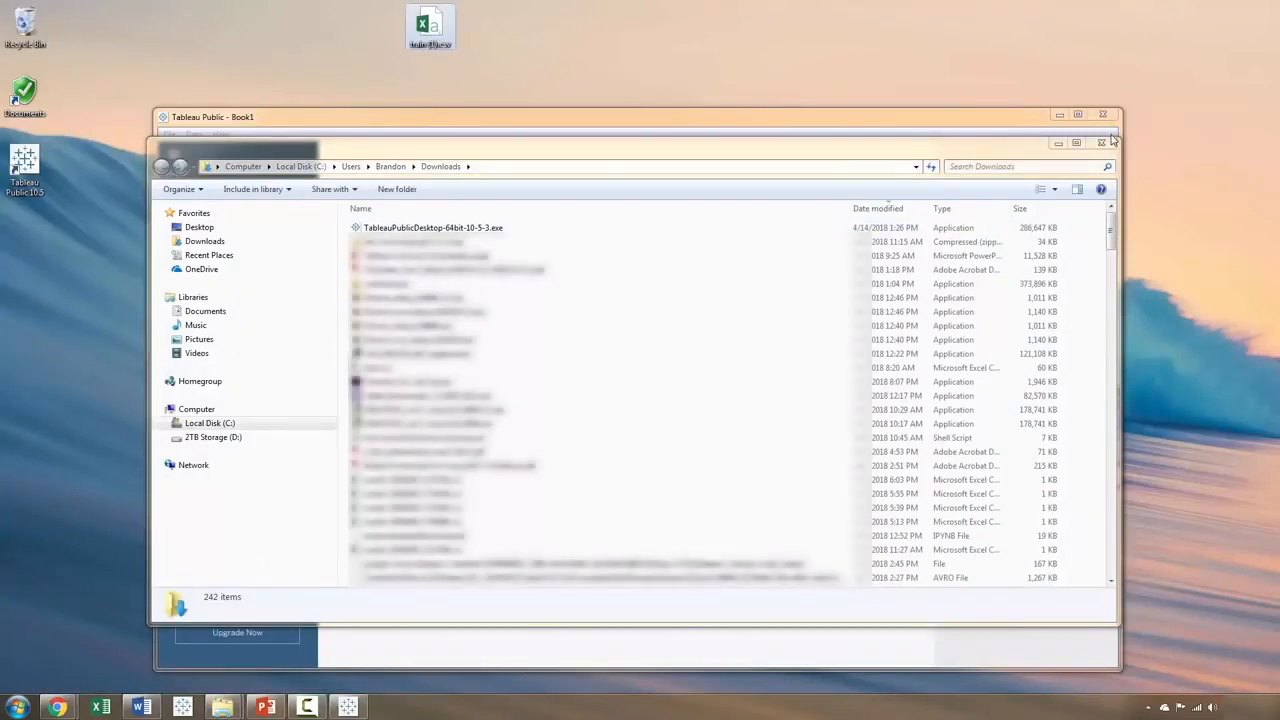
pyautogui.click(1102, 142)
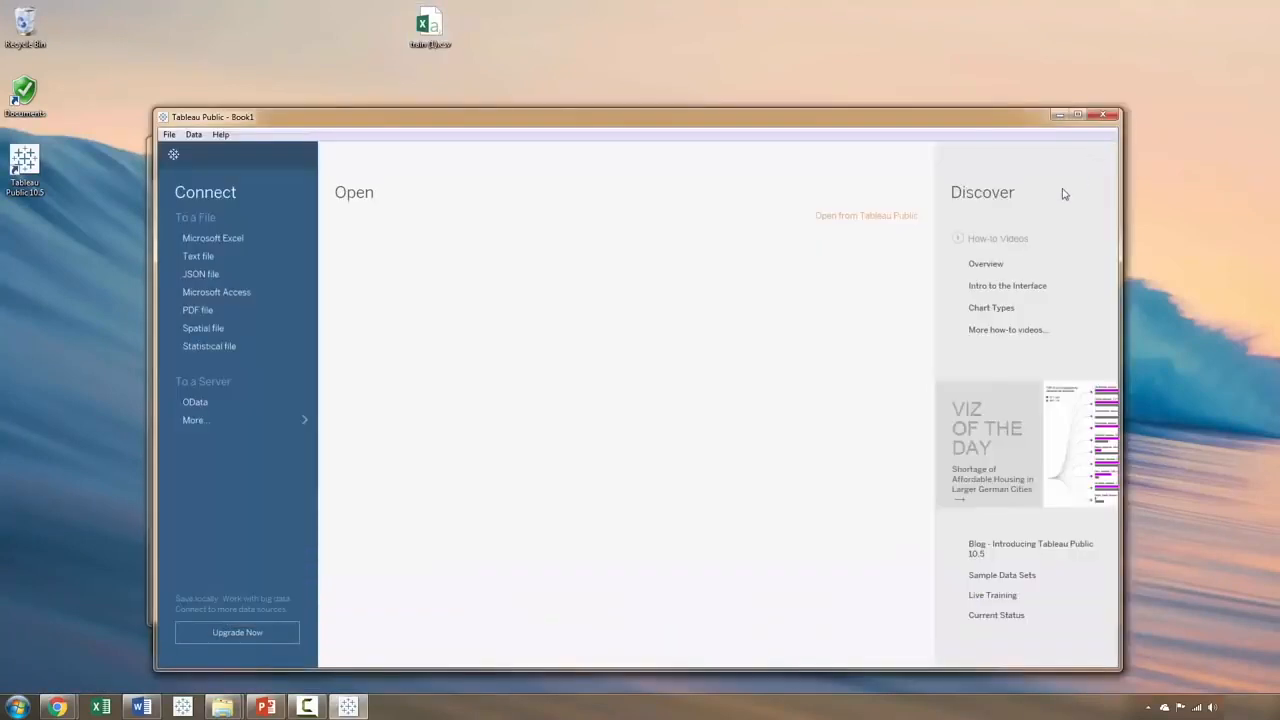
# Step: Maximize Tableau Public and connect it to the text file train (1).csv on the desktop
pyautogui.doubleClick(983, 124)
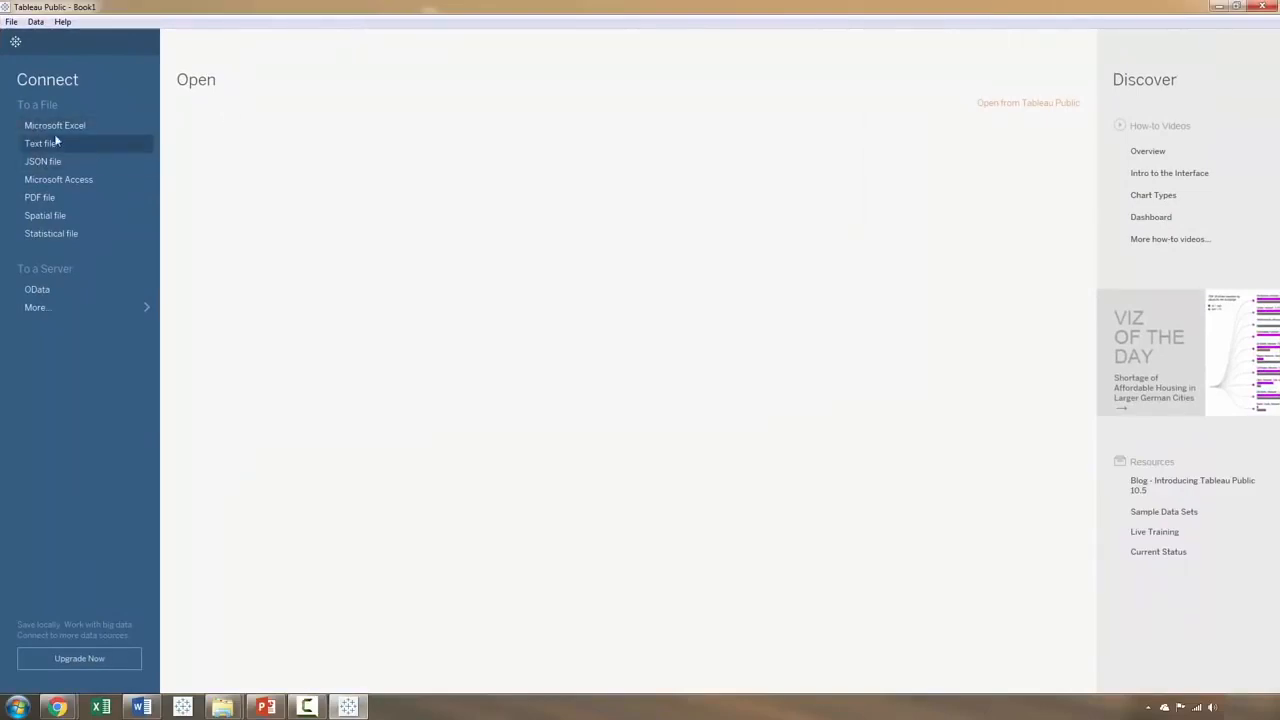
pyautogui.moveTo(173, 6); pyautogui.dragTo(366, 186)
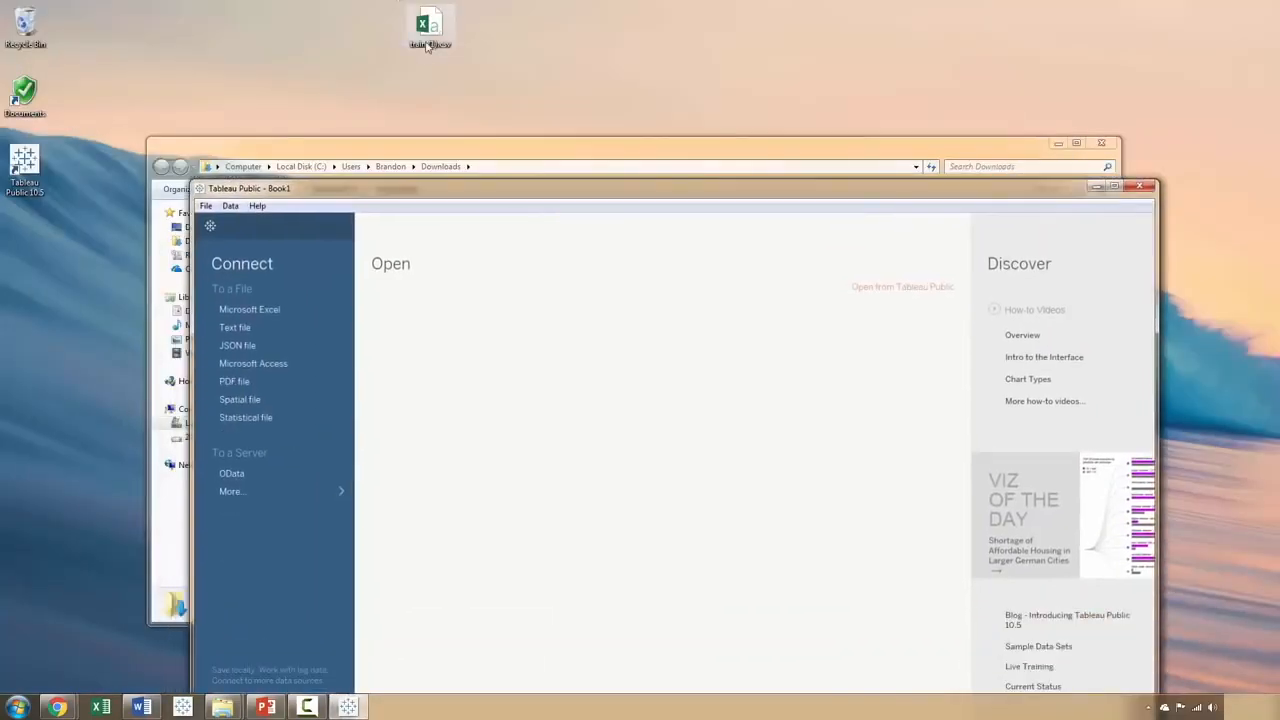
pyautogui.doubleClick(465, 191)
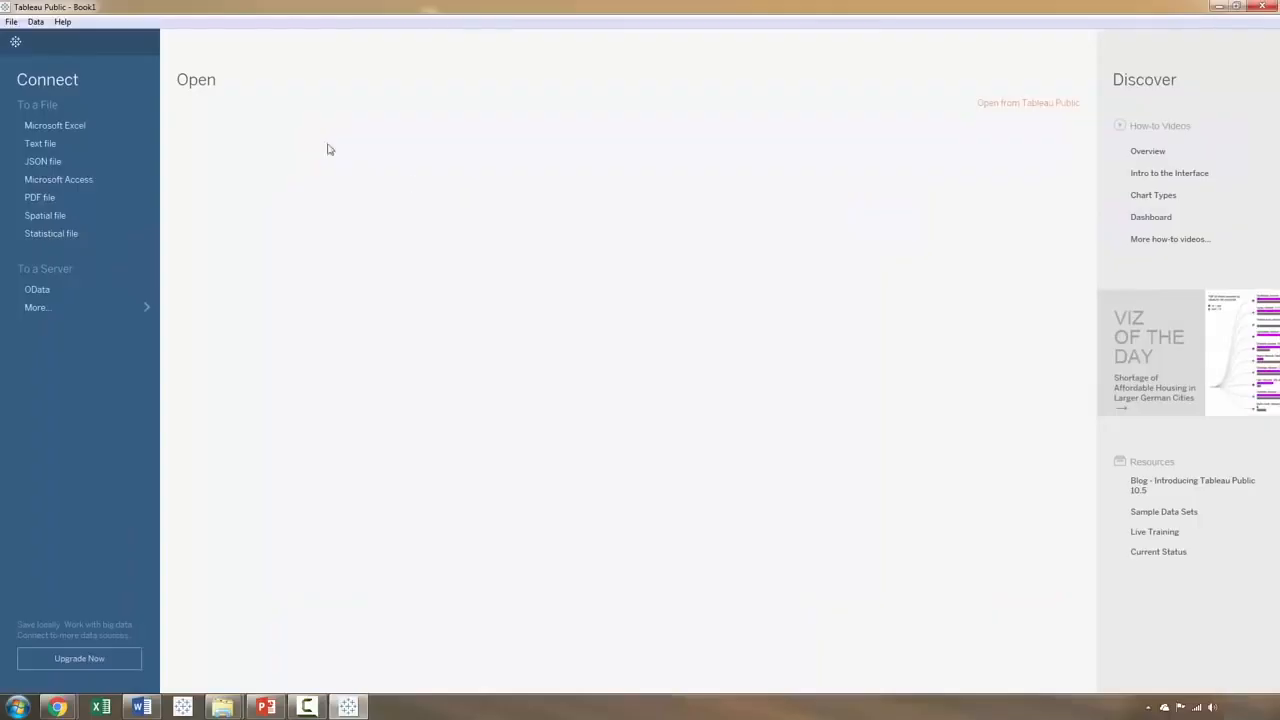
pyautogui.click(40, 143)
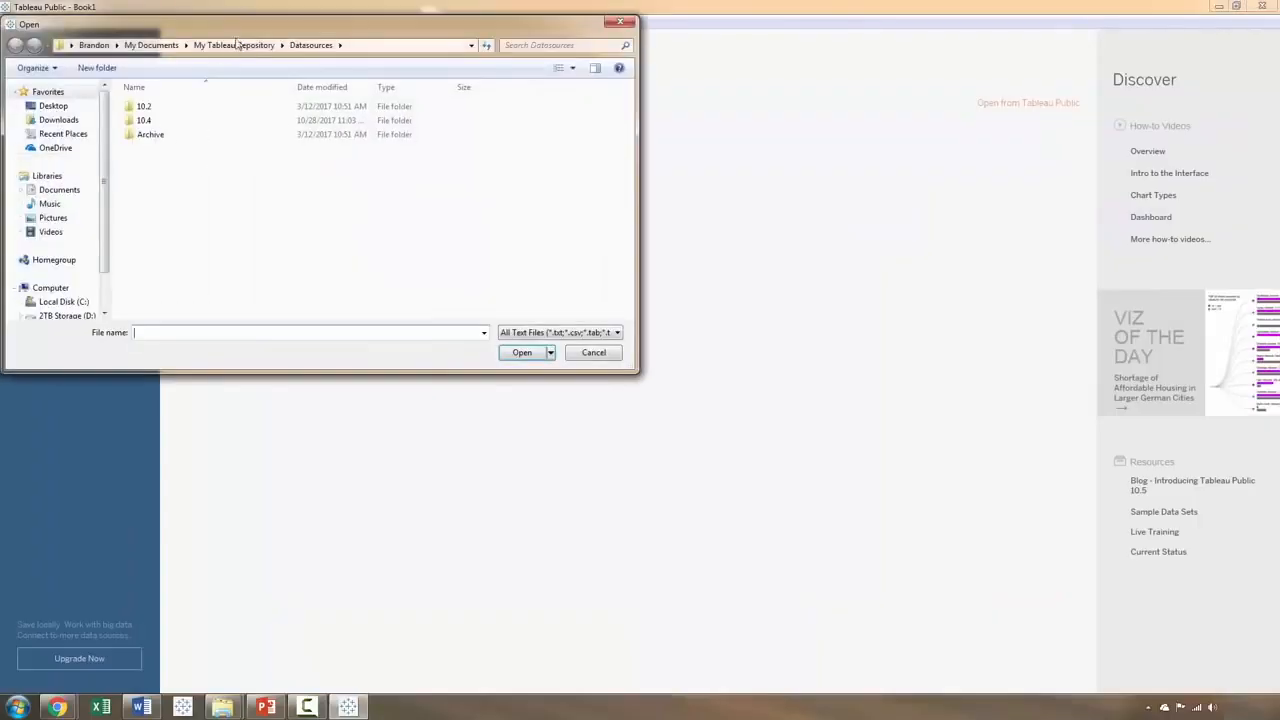
pyautogui.click(268, 156)
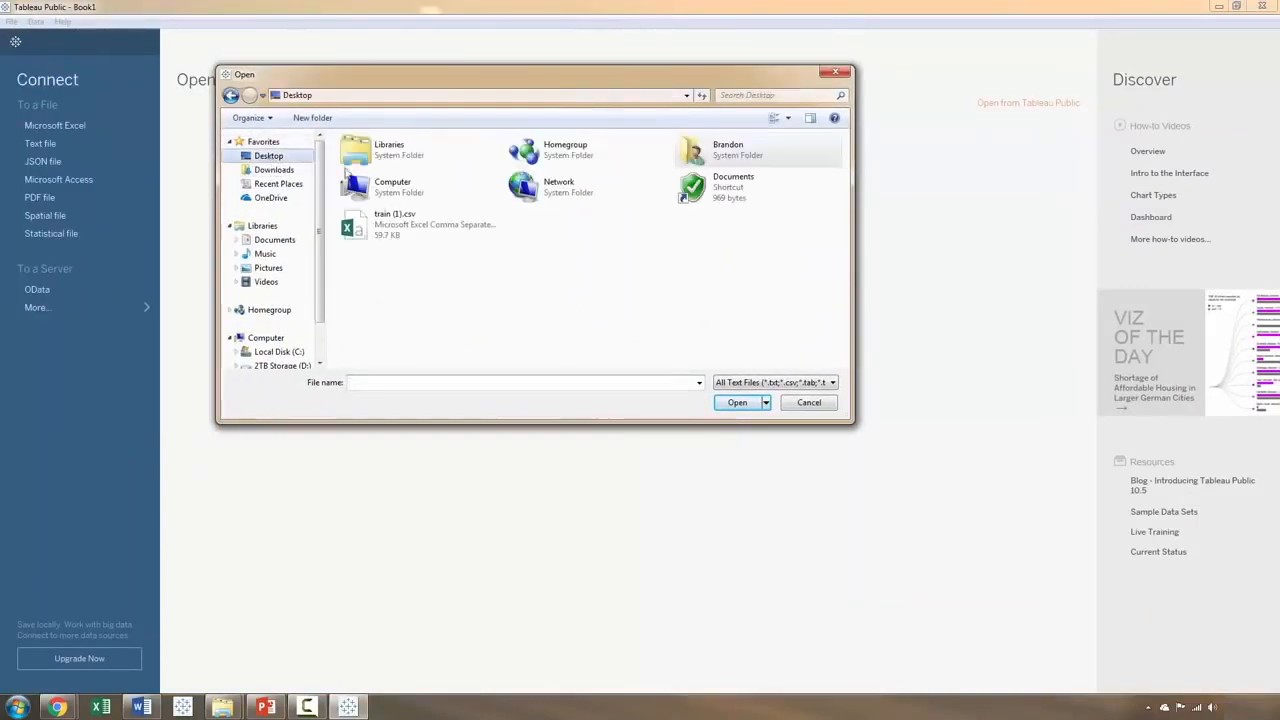
pyautogui.click(382, 227)
pyautogui.click(736, 404)
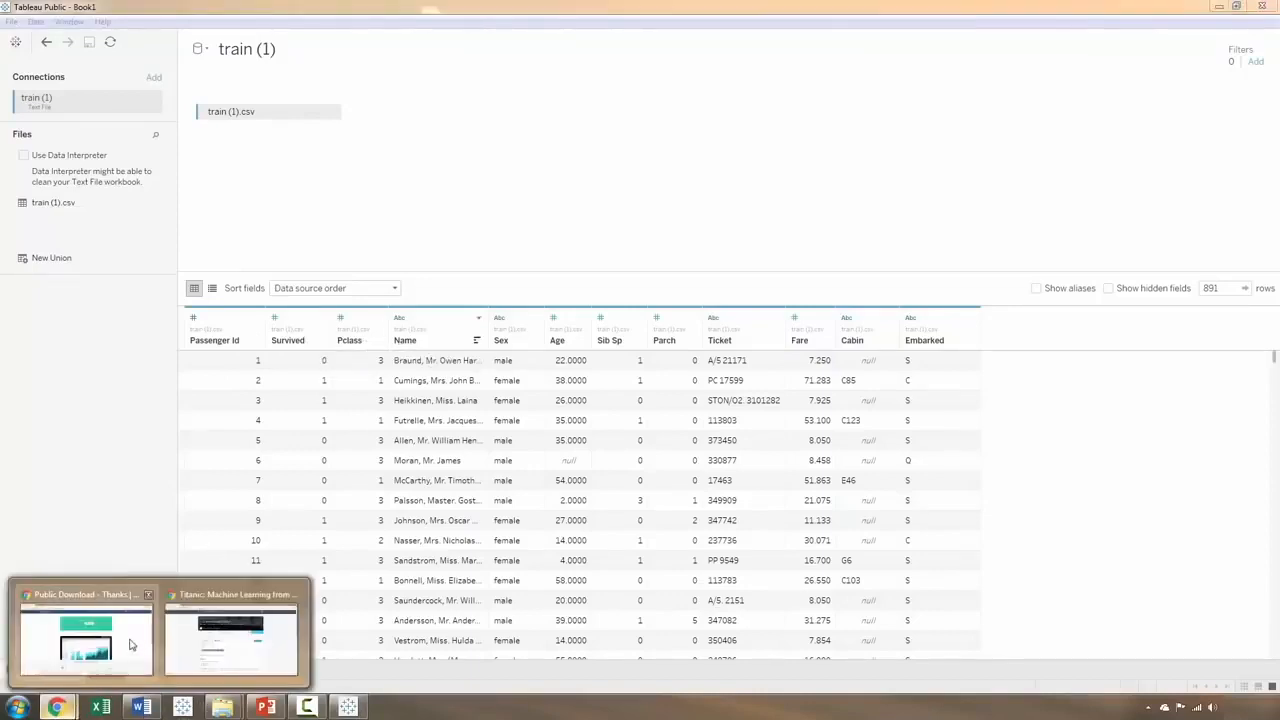
# Step: Review the data dictionary on the Kaggle Titanic data page in Chrome for the meaning of each variable
pyautogui.click(57, 707)
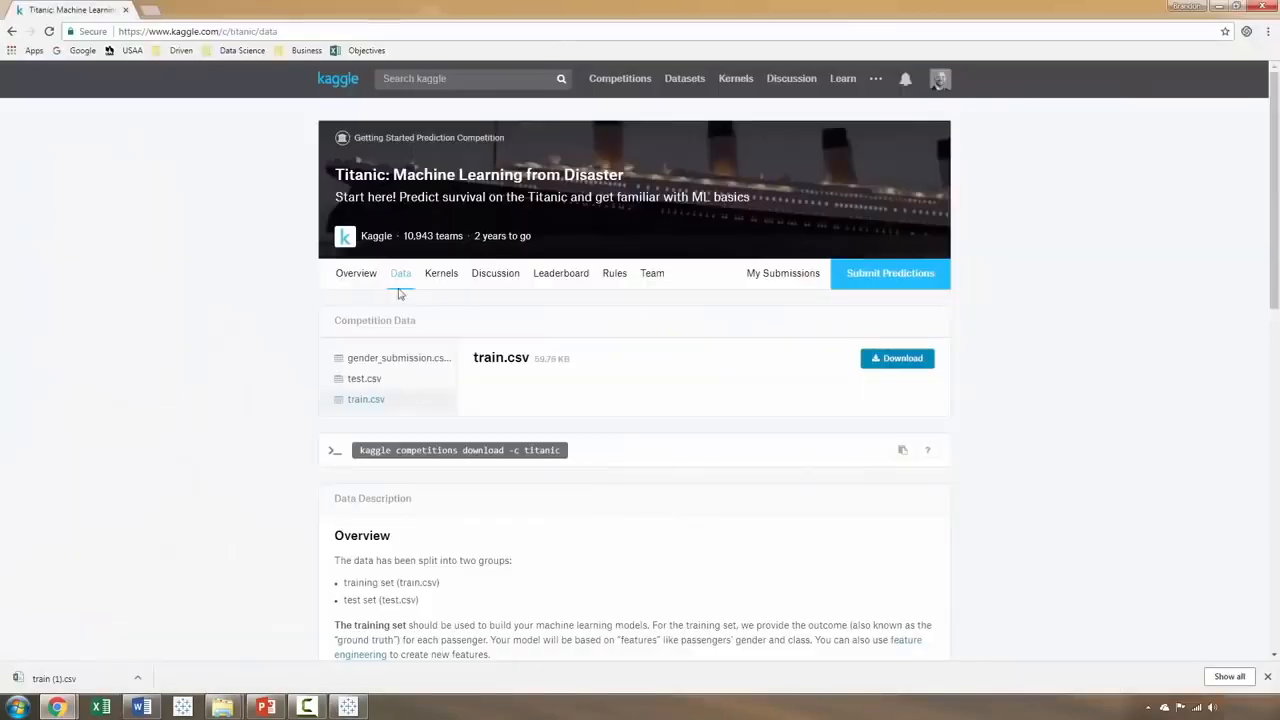
pyautogui.scroll(-3, 301, 377)
pyautogui.scroll(-3, 299, 377)
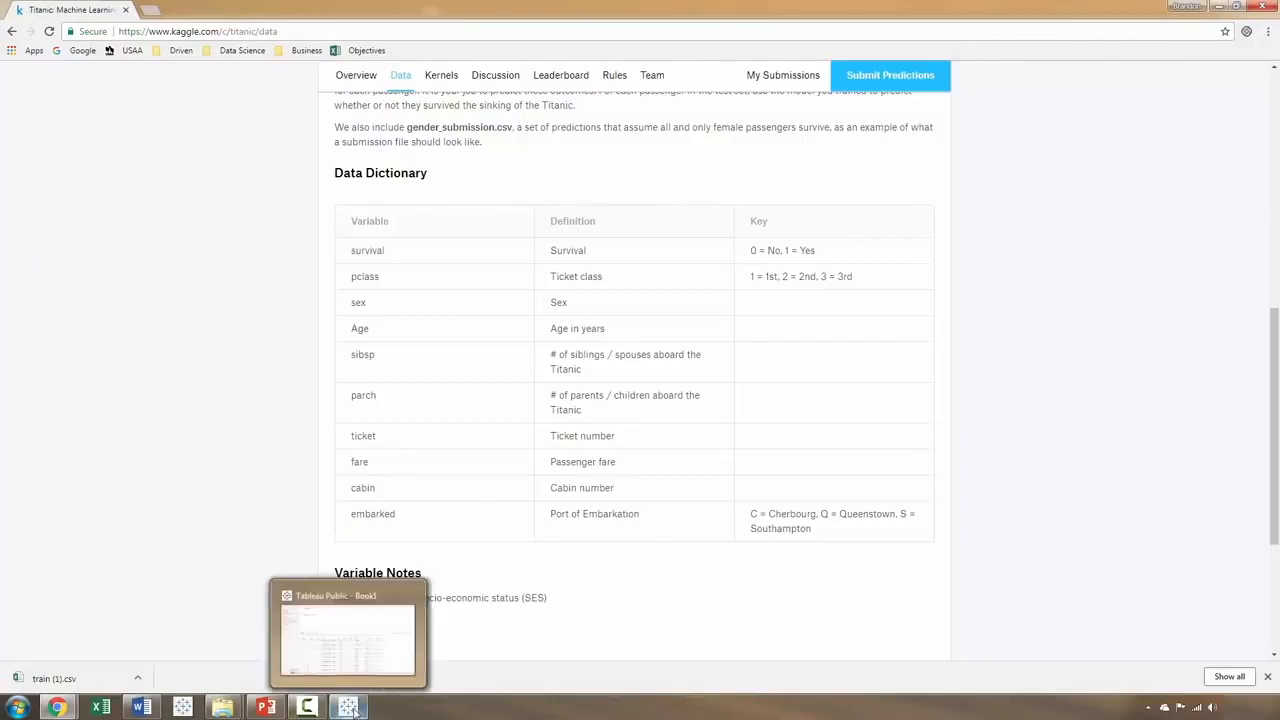
# Step: Switch back to Tableau Public and open the Sheet 1 worksheet
pyautogui.click(315, 708)
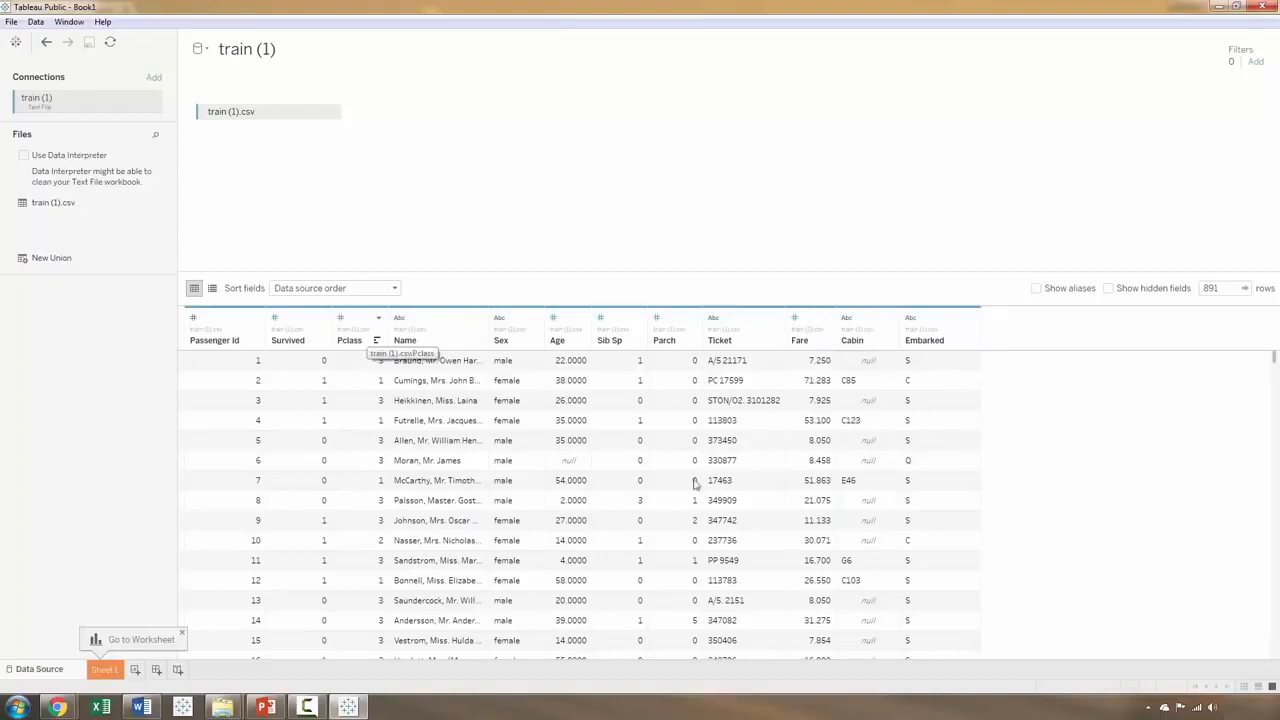
pyautogui.click(106, 670)
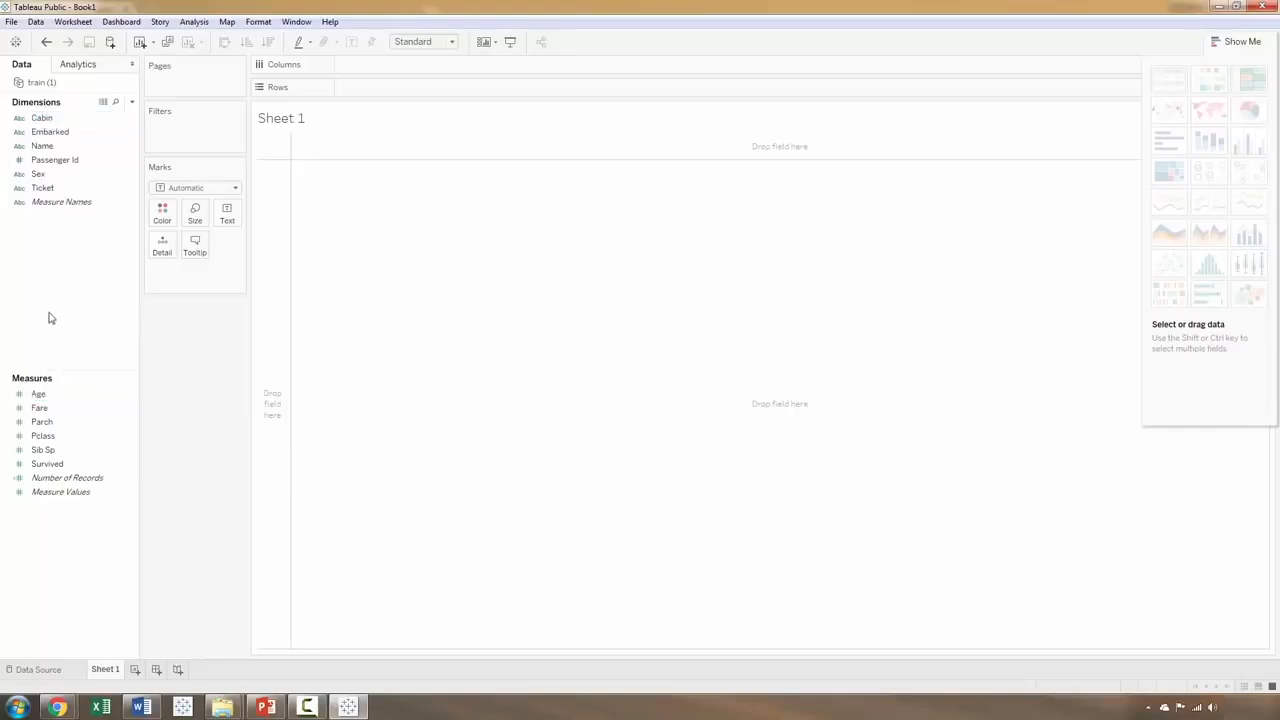
pyautogui.click(44, 392)
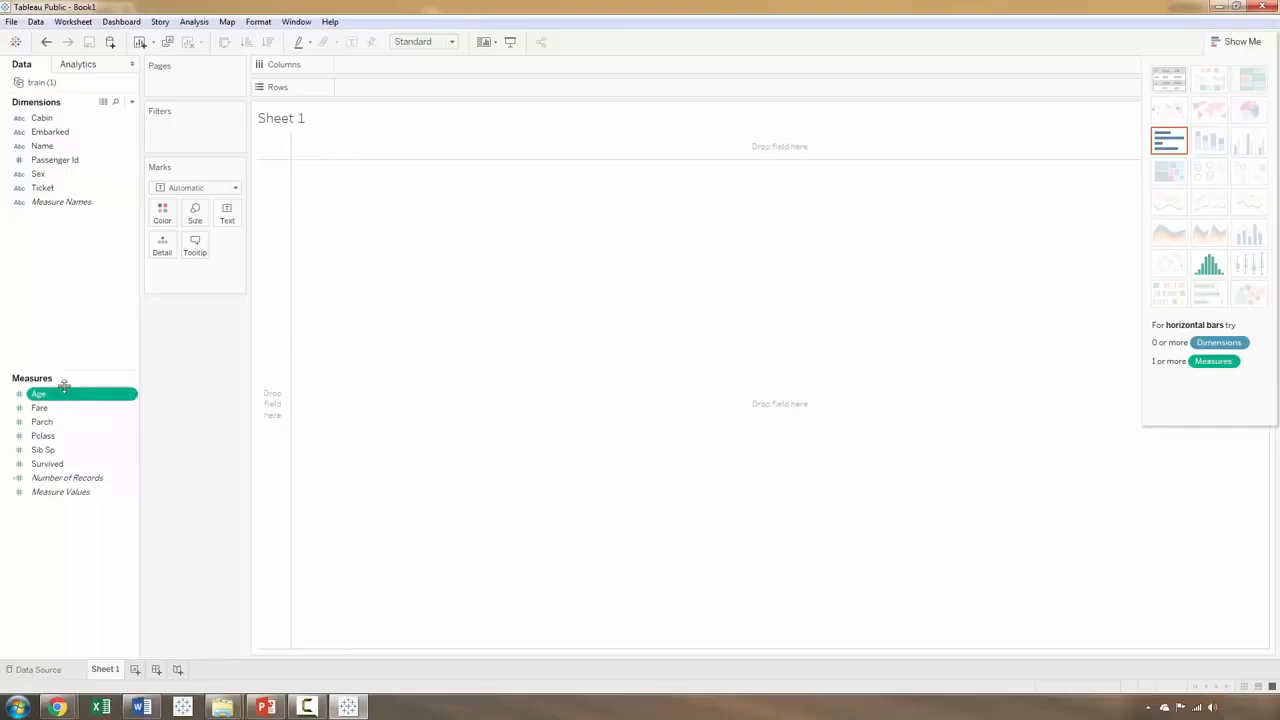
pyautogui.click(129, 396)
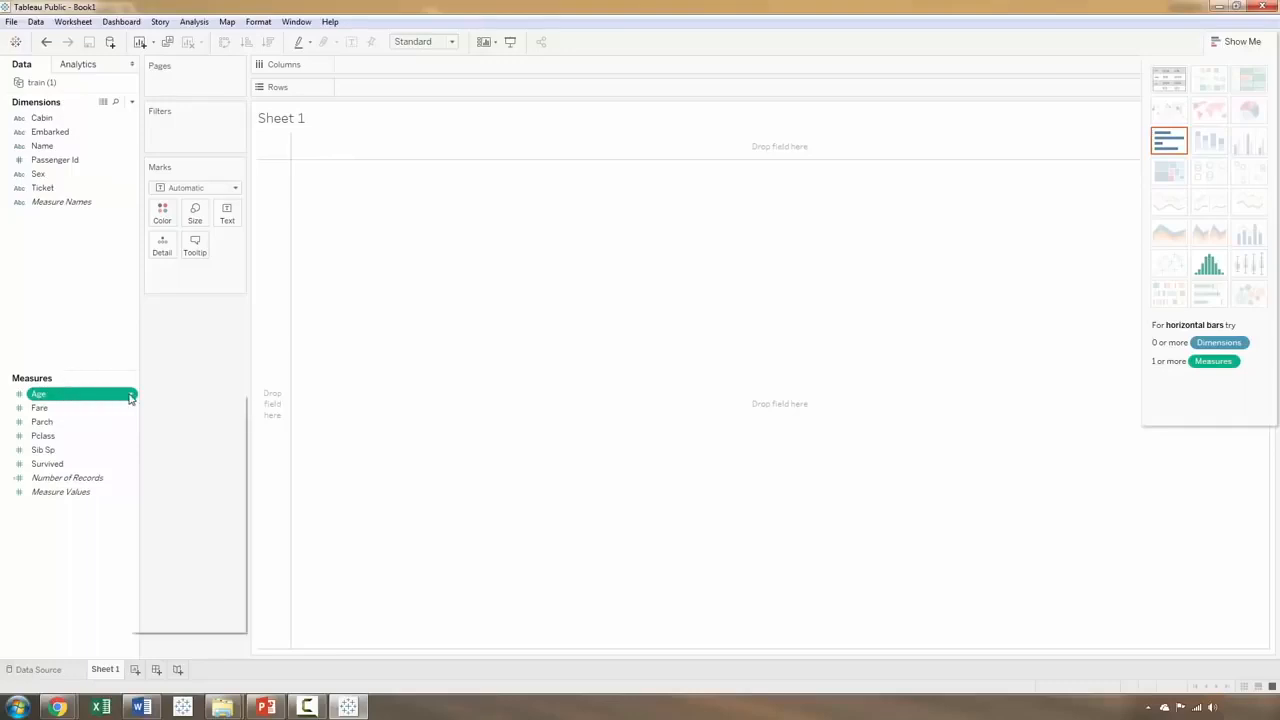
pyautogui.moveTo(180, 474)
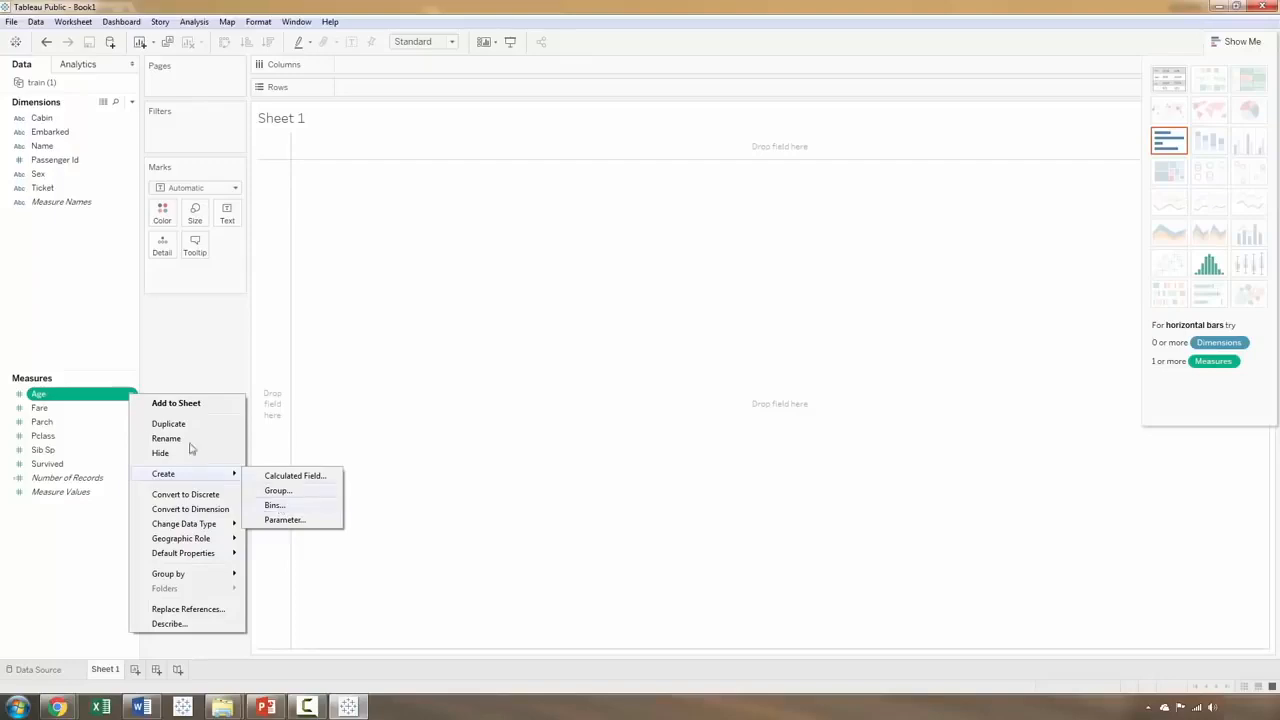
pyautogui.click(86, 396)
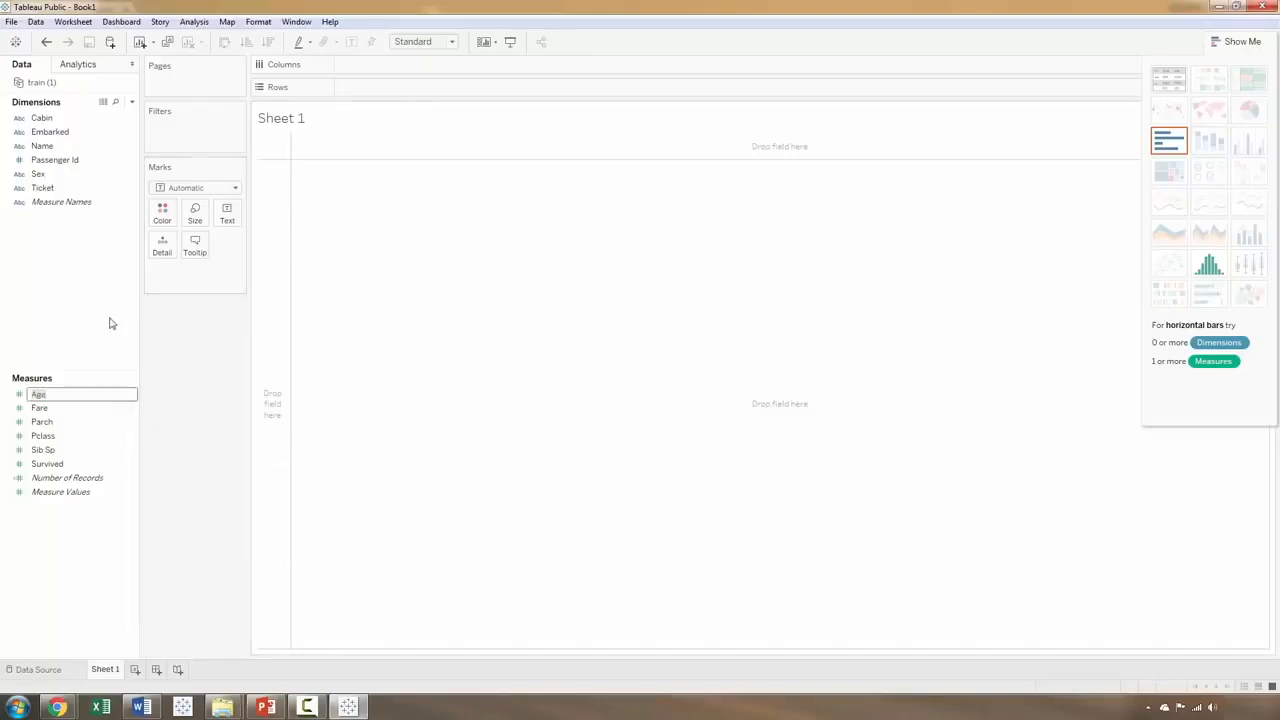
pyautogui.click(110, 322)
pyautogui.click(75, 397)
pyautogui.click(72, 436)
pyautogui.moveTo(63, 398)
pyautogui.mouseDown()
pyautogui.moveTo(231, 283)
pyautogui.moveTo(397, 72)
pyautogui.moveTo(397, 90)
pyautogui.mouseUp()
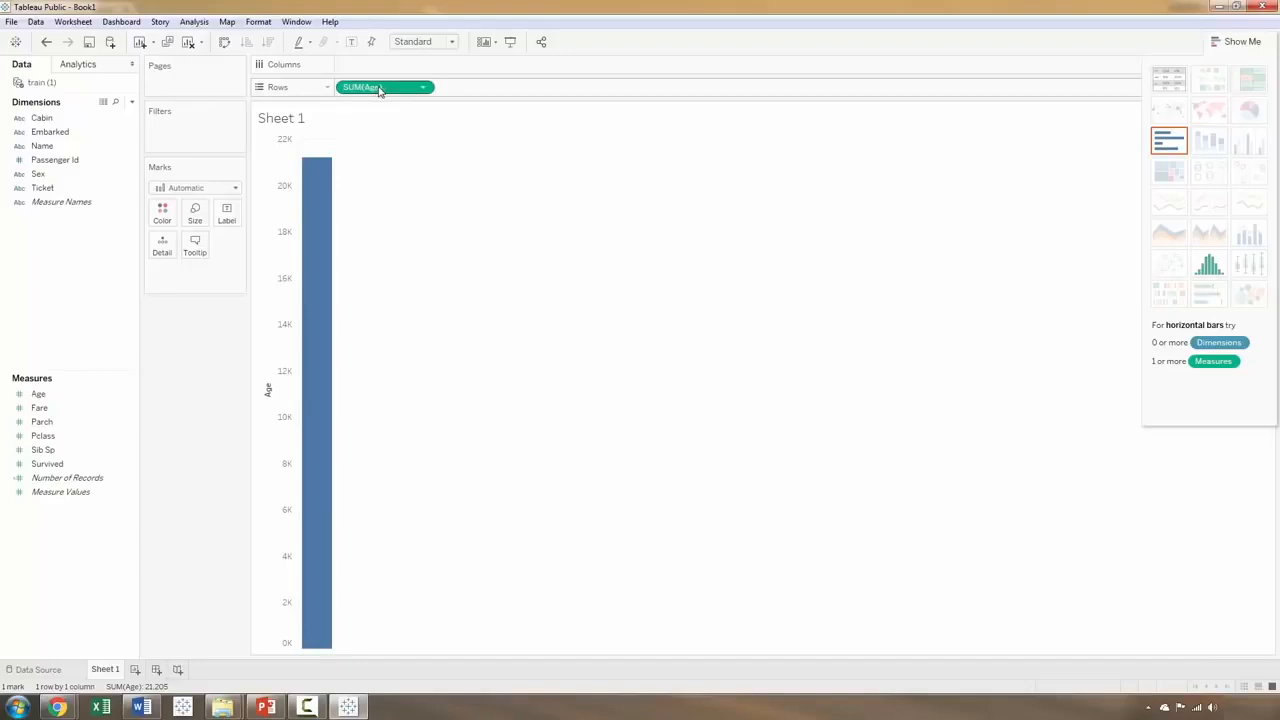
pyautogui.moveTo(380, 91); pyautogui.dragTo(177, 361)
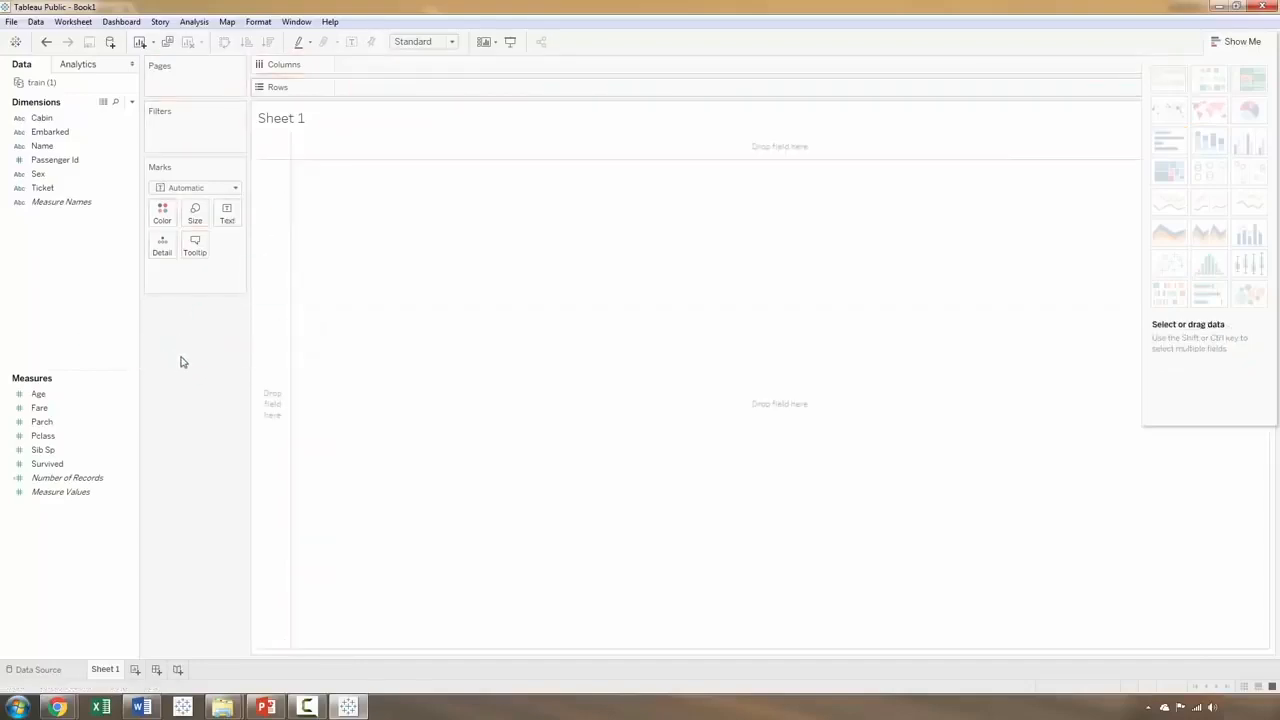
# Step: Create an Age (bin) field from the Age measure with a bin size of 10
pyautogui.rightClick(45, 400)
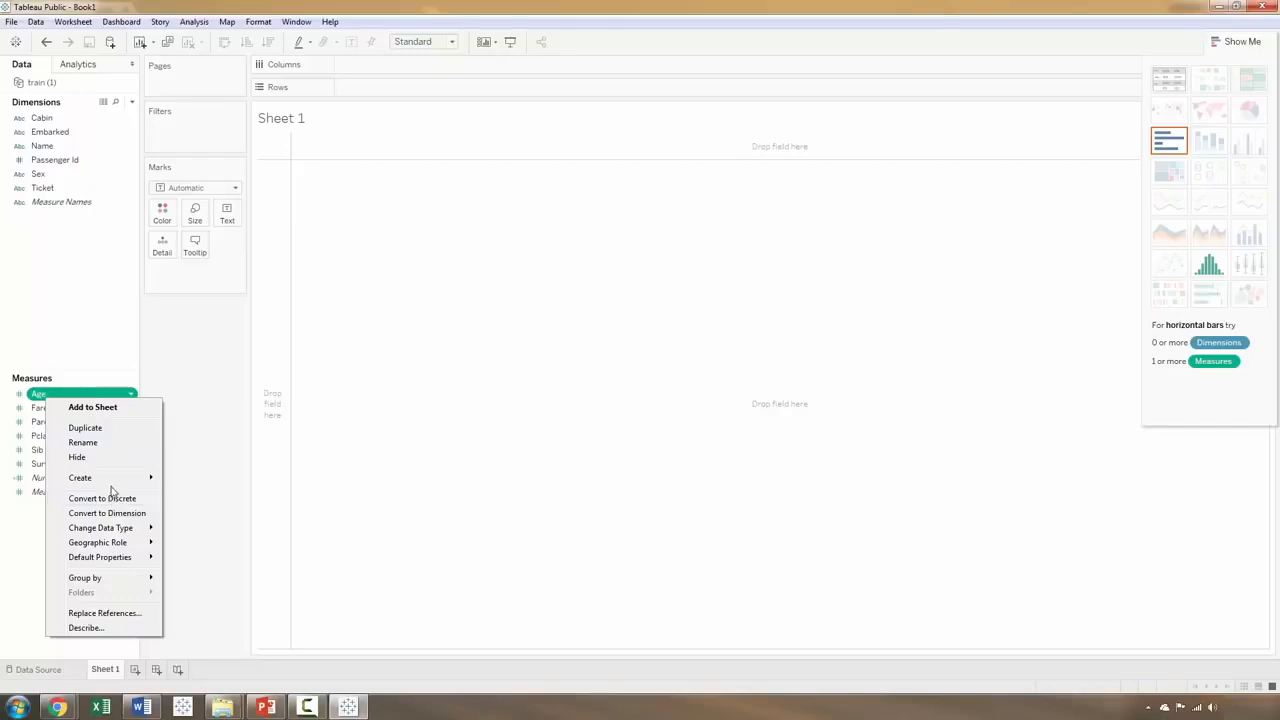
pyautogui.moveTo(117, 483)
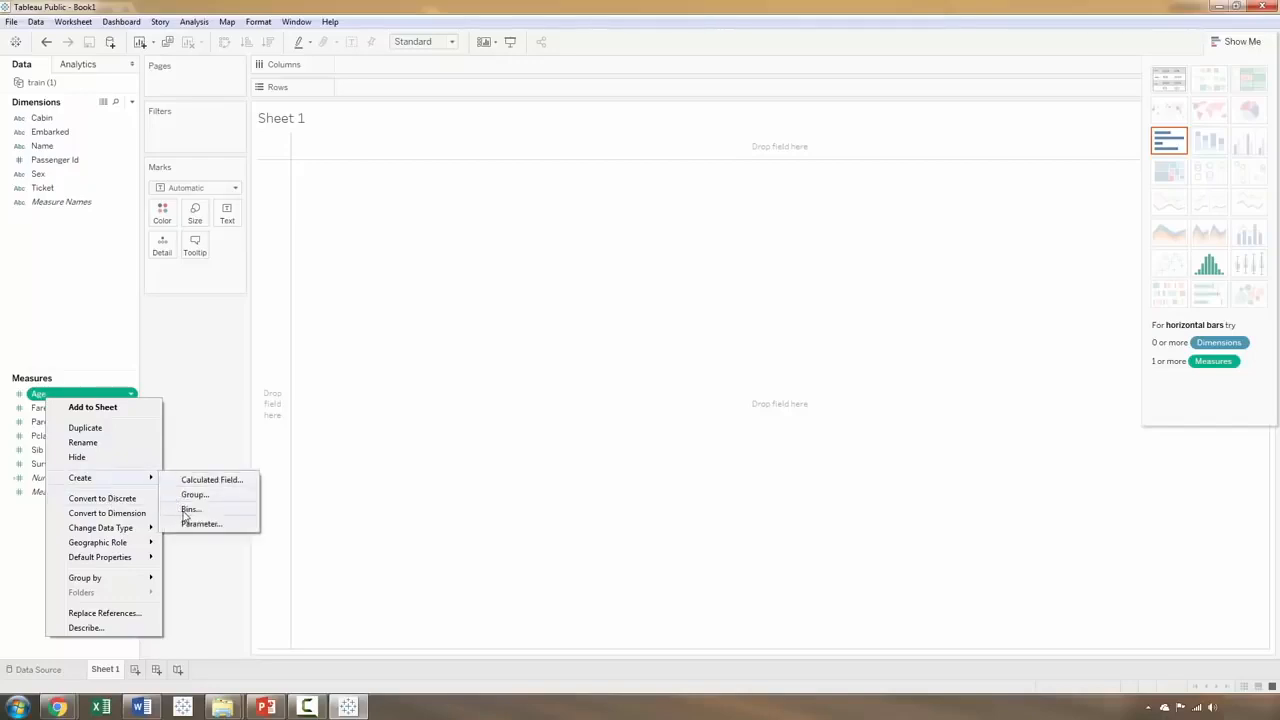
pyautogui.click(189, 510)
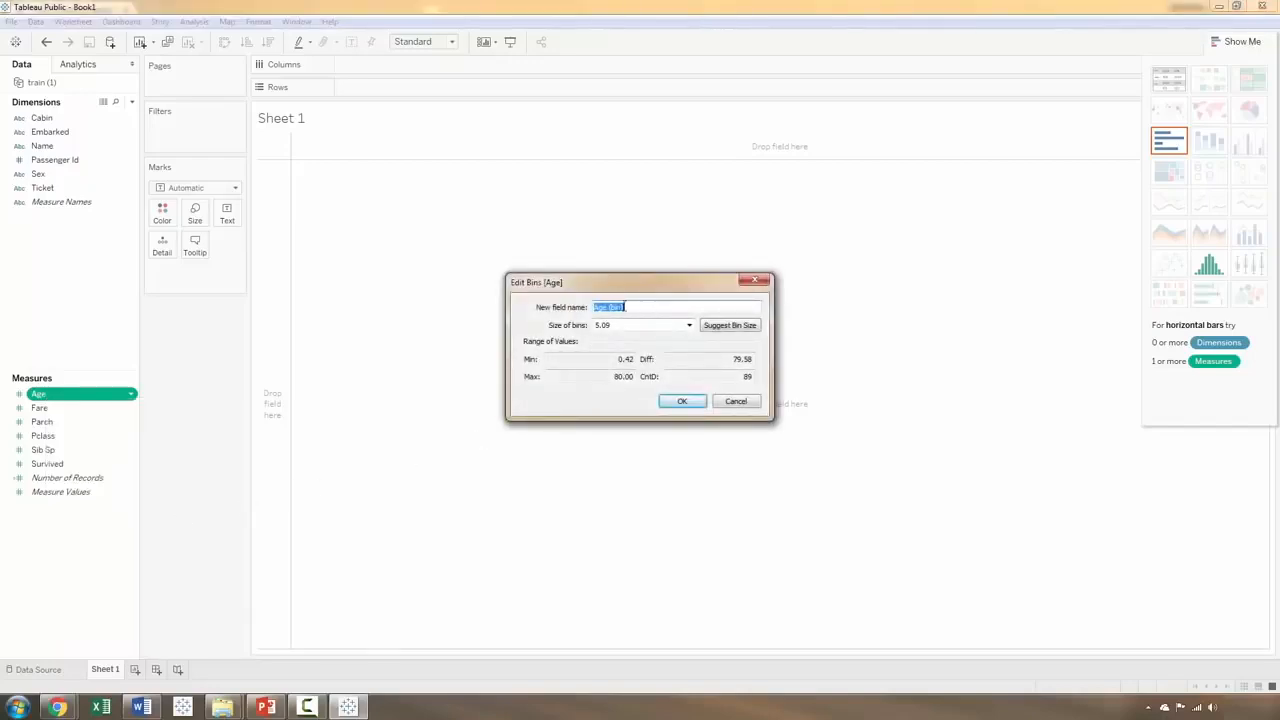
pyautogui.moveTo(624, 324); pyautogui.dragTo(596, 324)
pyautogui.click(681, 402)
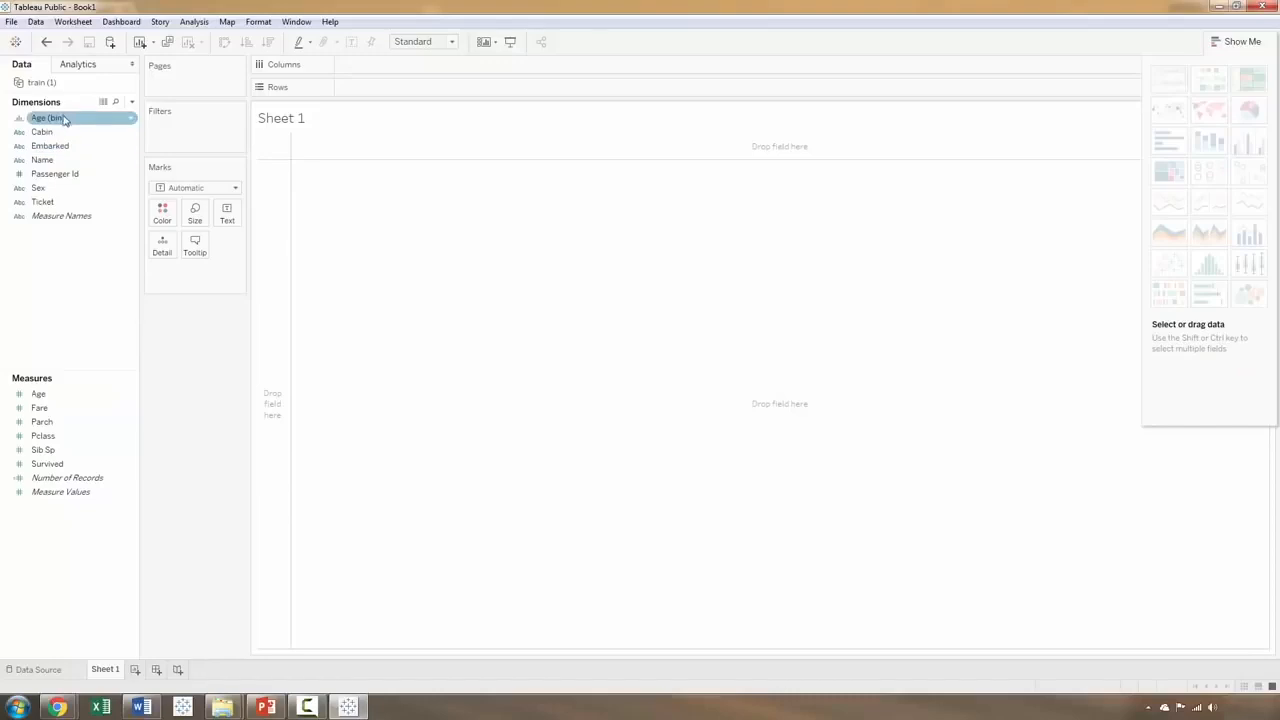
# Step: Build a bar chart with Age (bin) on Columns and Number of Records on Rows, and collapse the chart suggestions
pyautogui.moveTo(63, 118); pyautogui.dragTo(470, 75)
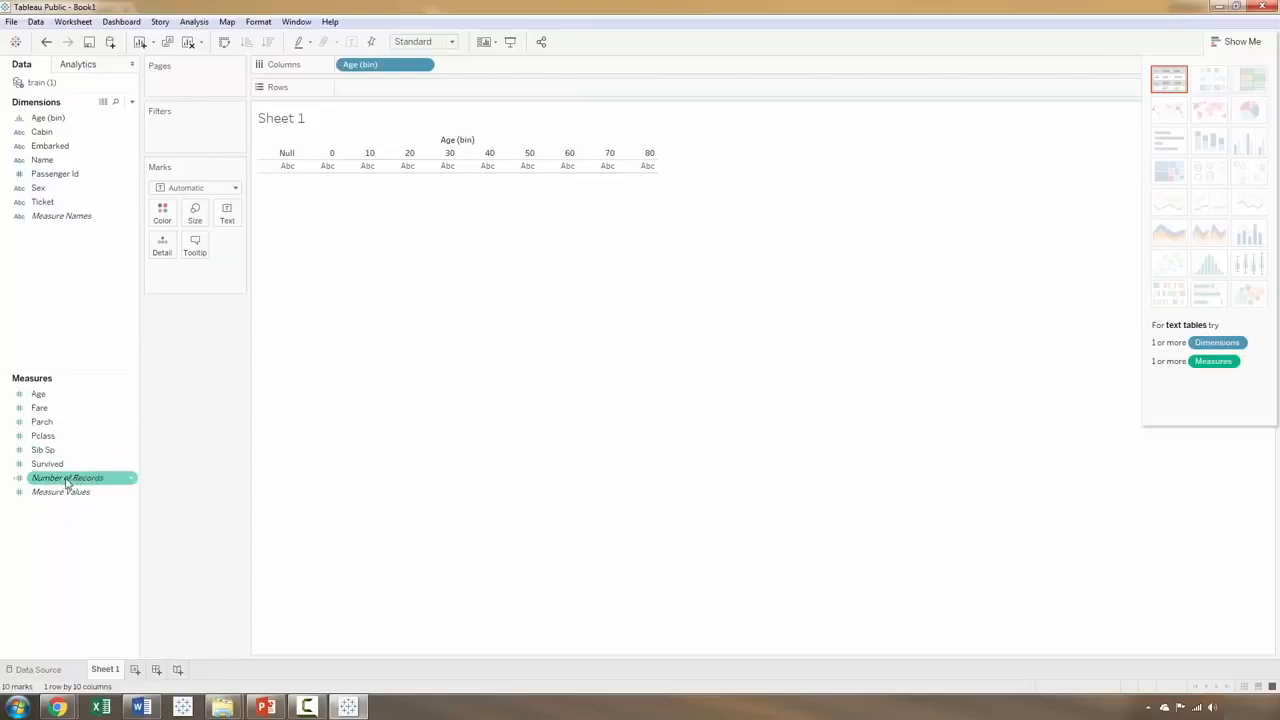
pyautogui.moveTo(67, 482); pyautogui.dragTo(480, 90)
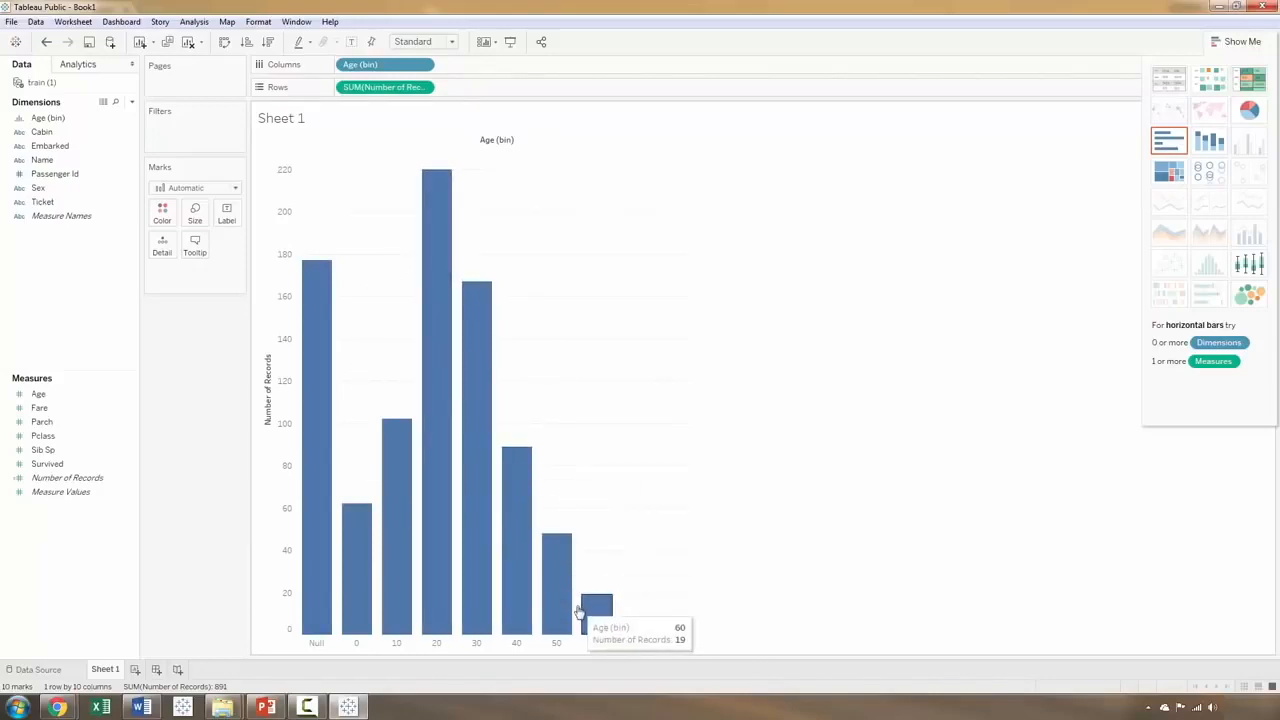
pyautogui.click(1228, 43)
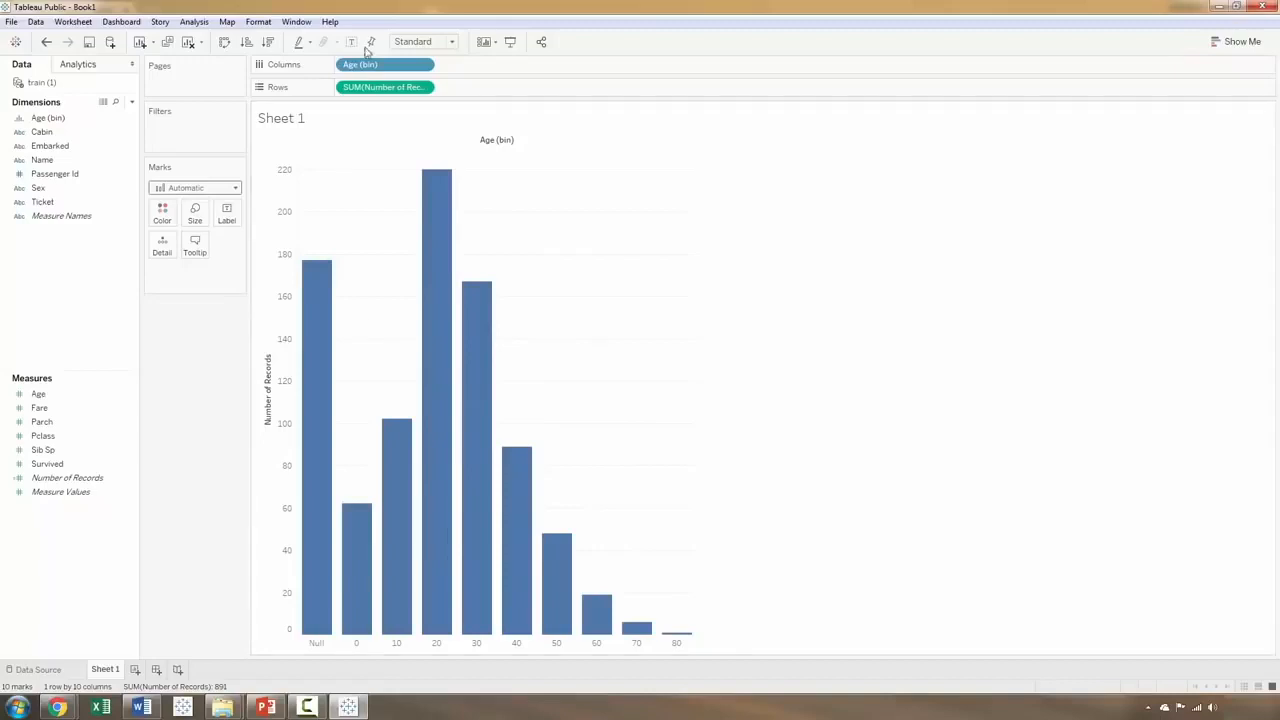
# Step: Filter the chart by Age (bin) to exclude the Null bin
pyautogui.moveTo(378, 67)
pyautogui.mouseDown()
pyautogui.moveTo(237, 123)
pyautogui.moveTo(373, 62)
pyautogui.mouseUp()
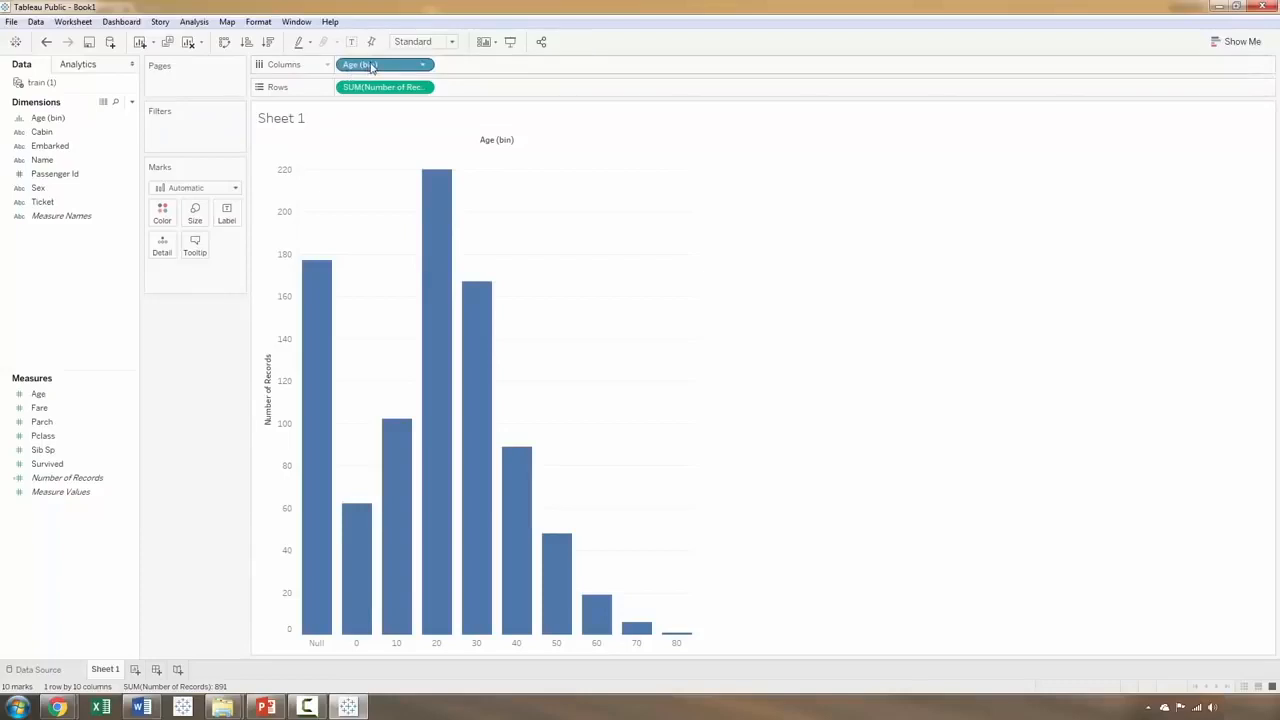
pyautogui.moveTo(370, 67)
pyautogui.mouseDown()
pyautogui.moveTo(206, 134)
pyautogui.moveTo(390, 72)
pyautogui.moveTo(372, 65)
pyautogui.mouseUp()
pyautogui.moveTo(376, 67); pyautogui.dragTo(209, 132)
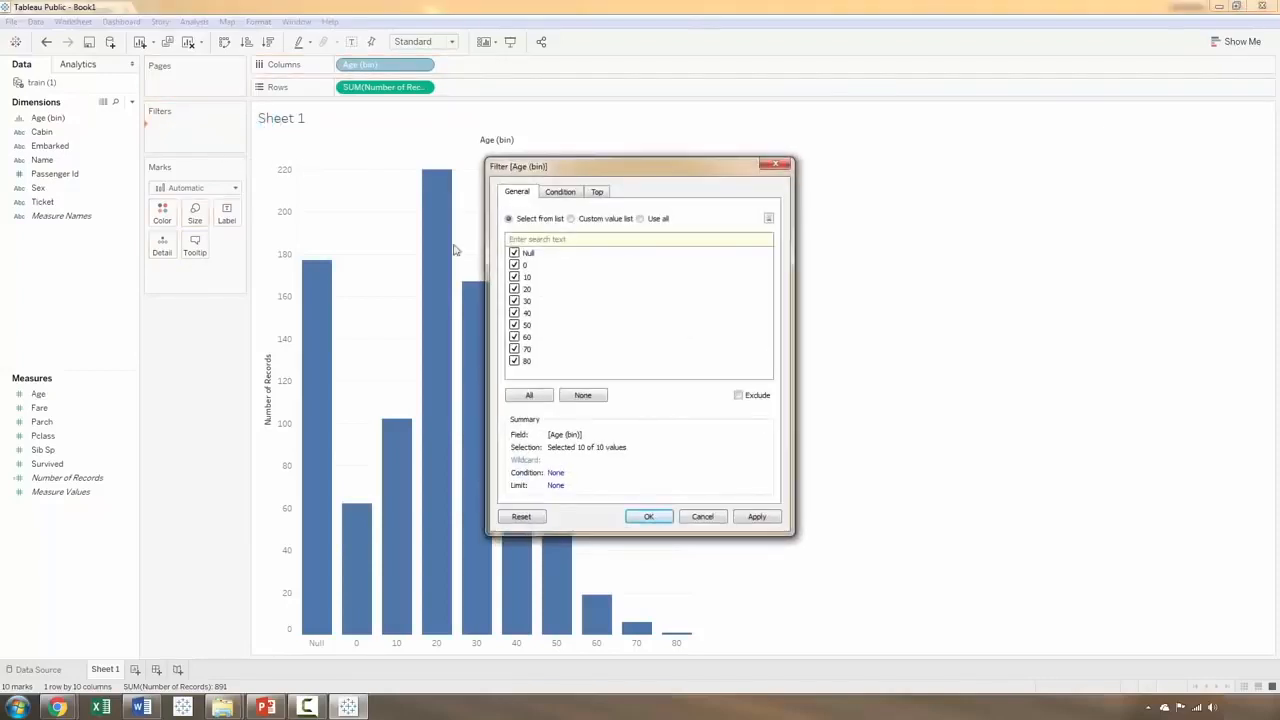
pyautogui.click(514, 253)
pyautogui.click(757, 517)
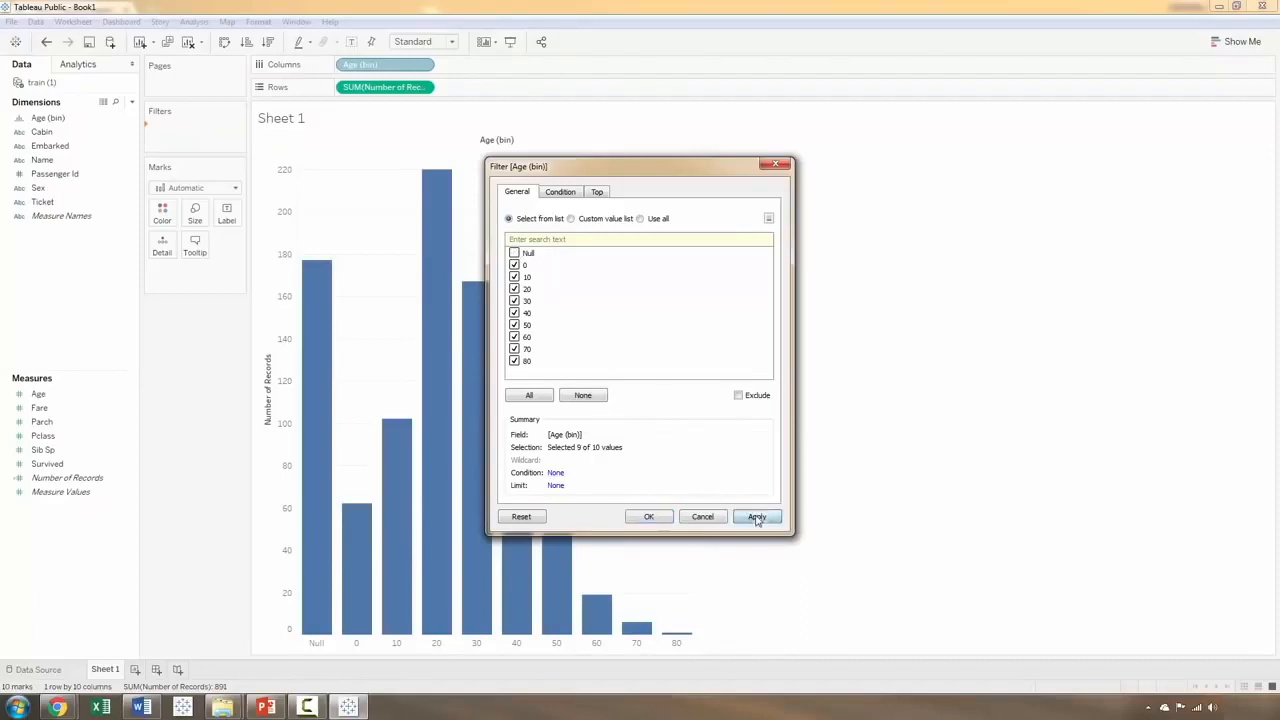
pyautogui.click(648, 517)
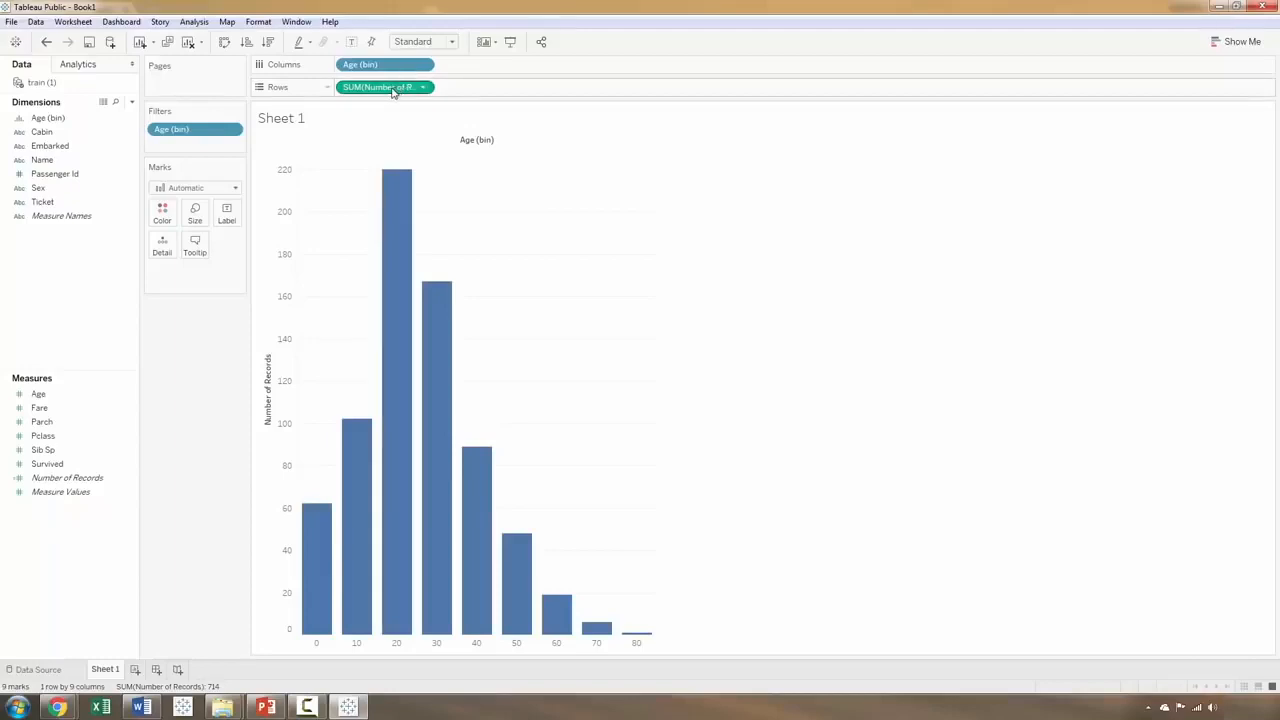
# Step: Duplicate Number of Records on Rows and apply the Percent of Total quick table calculation to the copy
pyautogui.moveTo(393, 92); pyautogui.dragTo(570, 92)
pyautogui.click(524, 89)
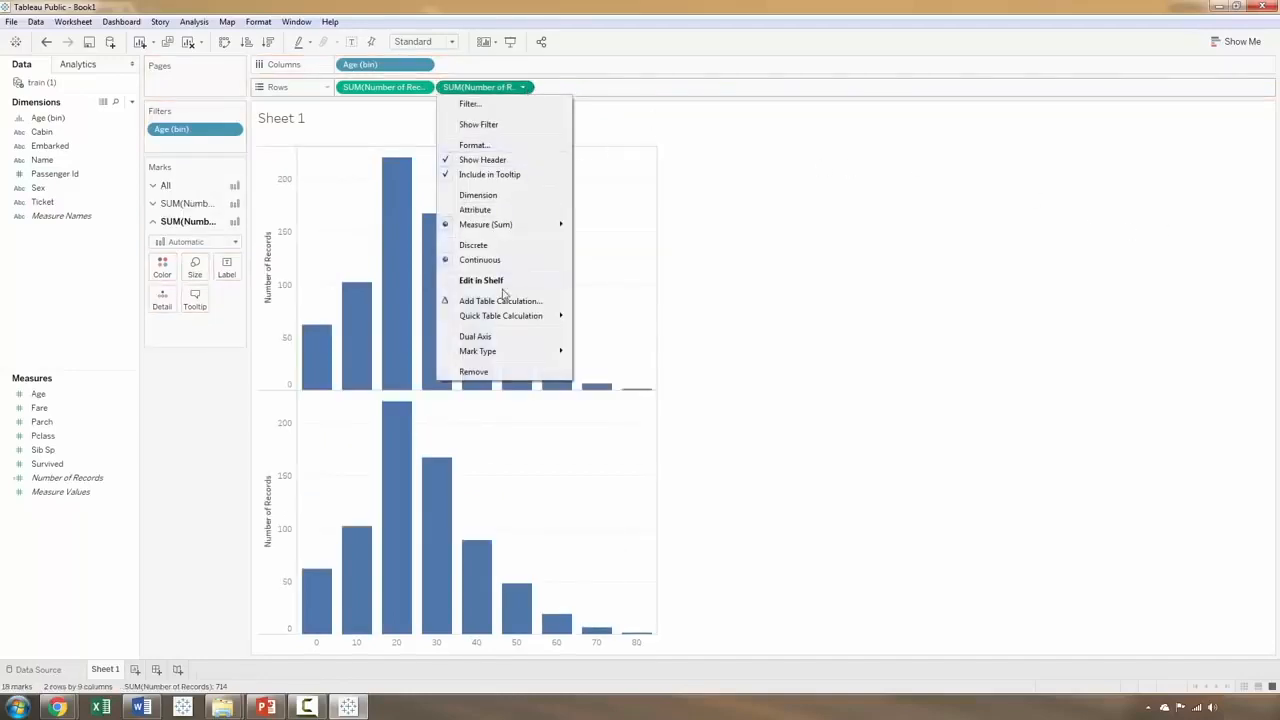
pyautogui.doubleClick(527, 90)
pyautogui.press('Return')
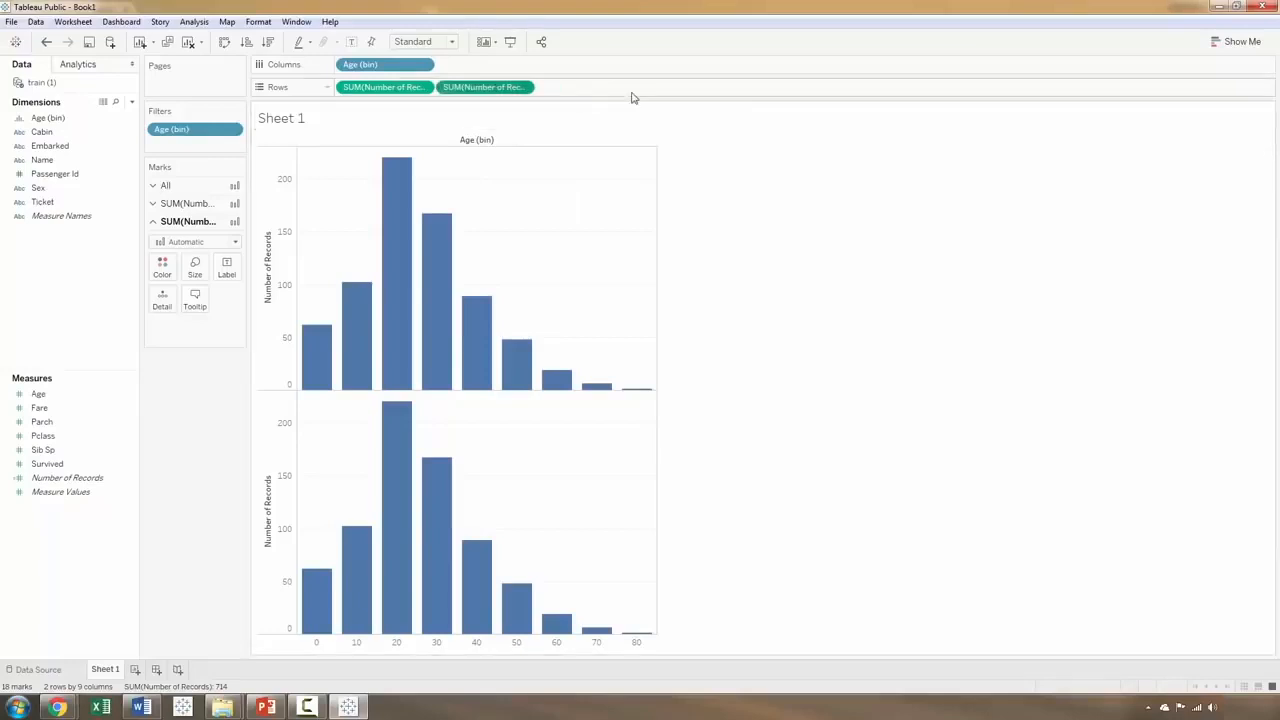
pyautogui.click(522, 87)
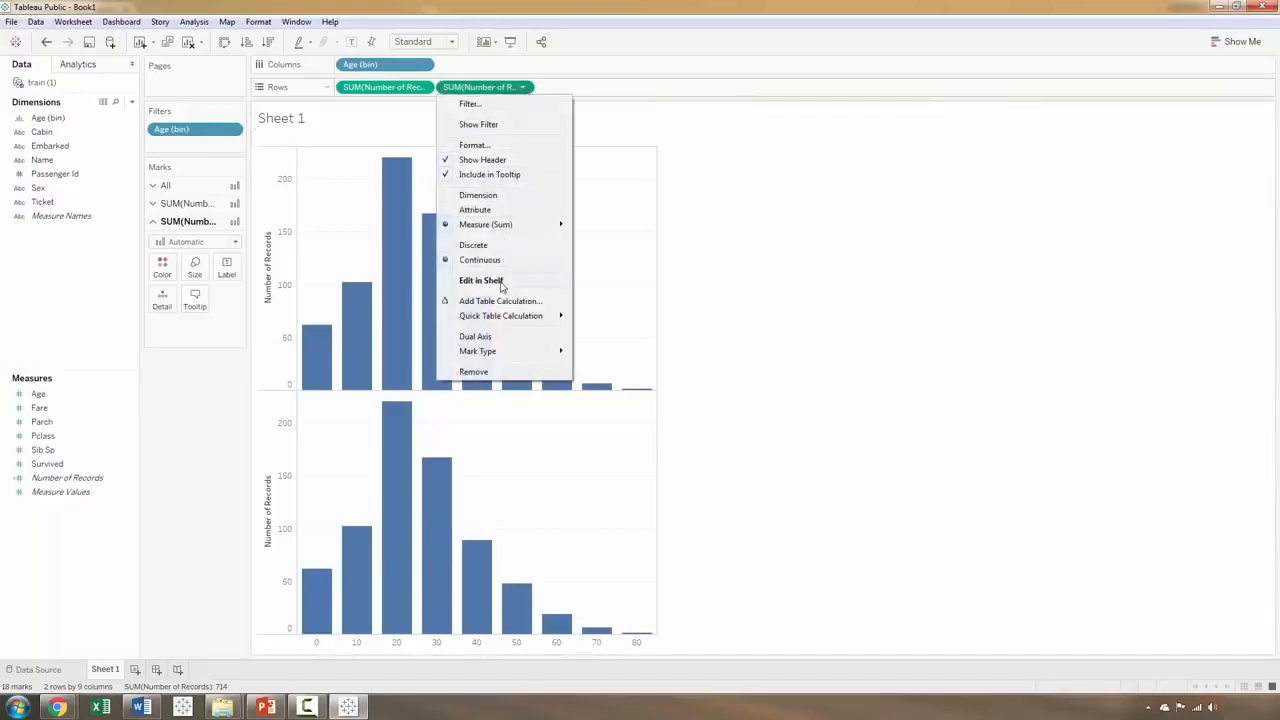
pyautogui.moveTo(499, 320)
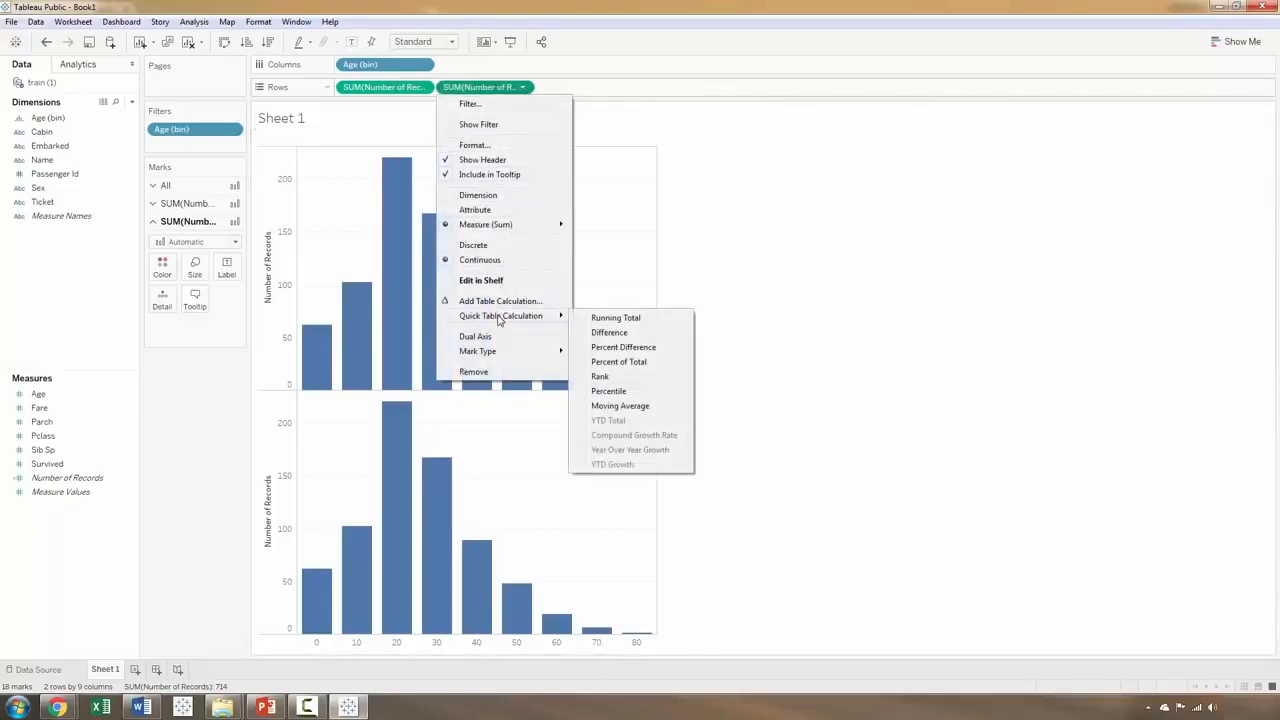
pyautogui.click(607, 364)
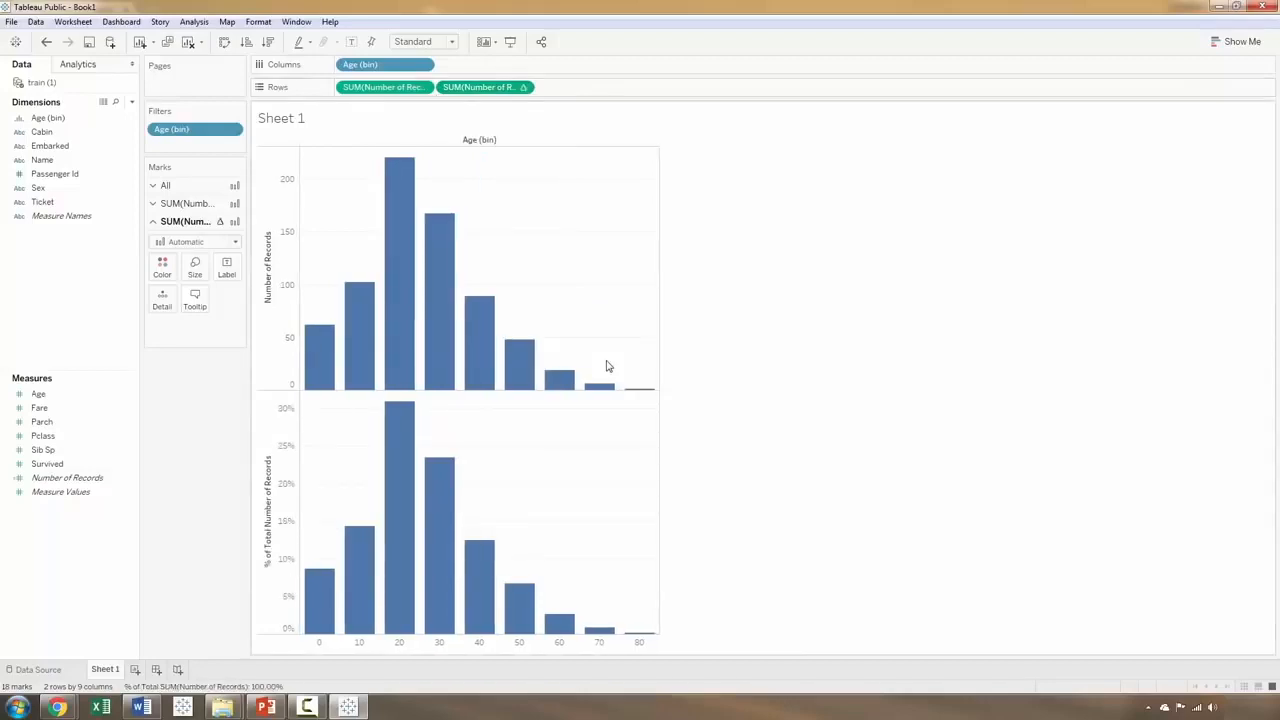
# Step: Label the upper chart's bars with Number of Records and the lower chart's bars with its percent of total
pyautogui.moveTo(397, 174)
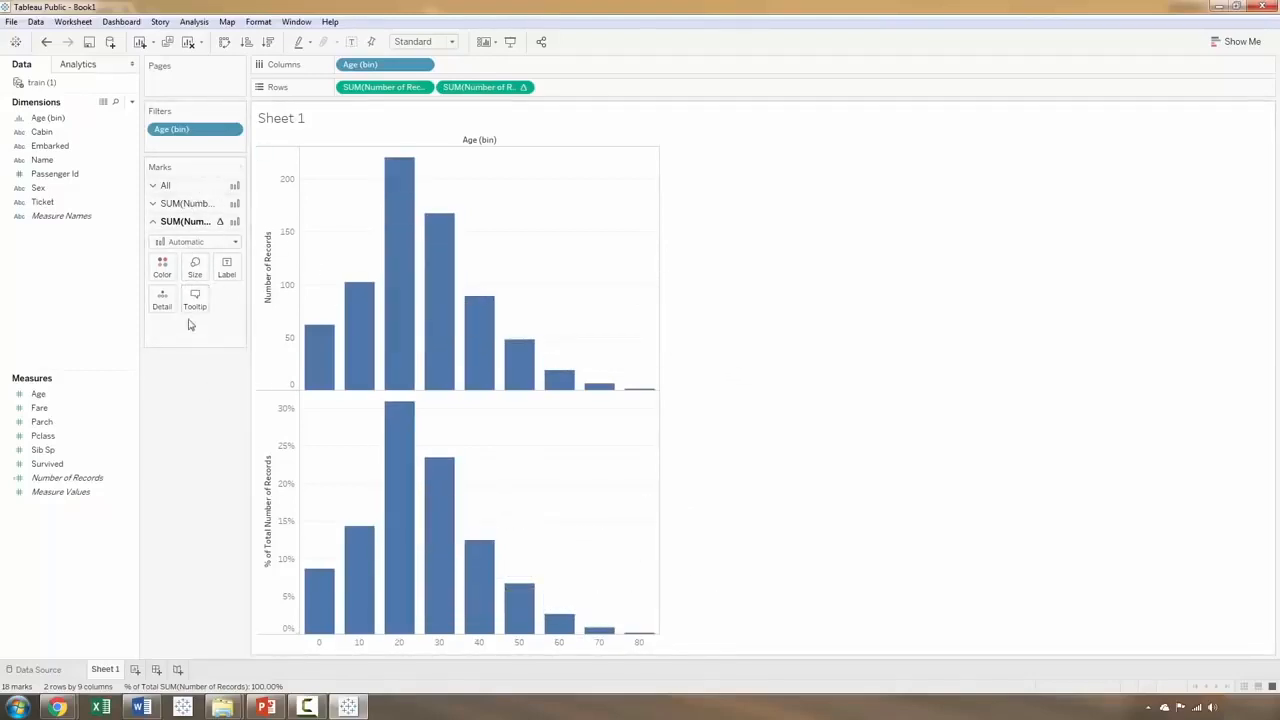
pyautogui.click(174, 188)
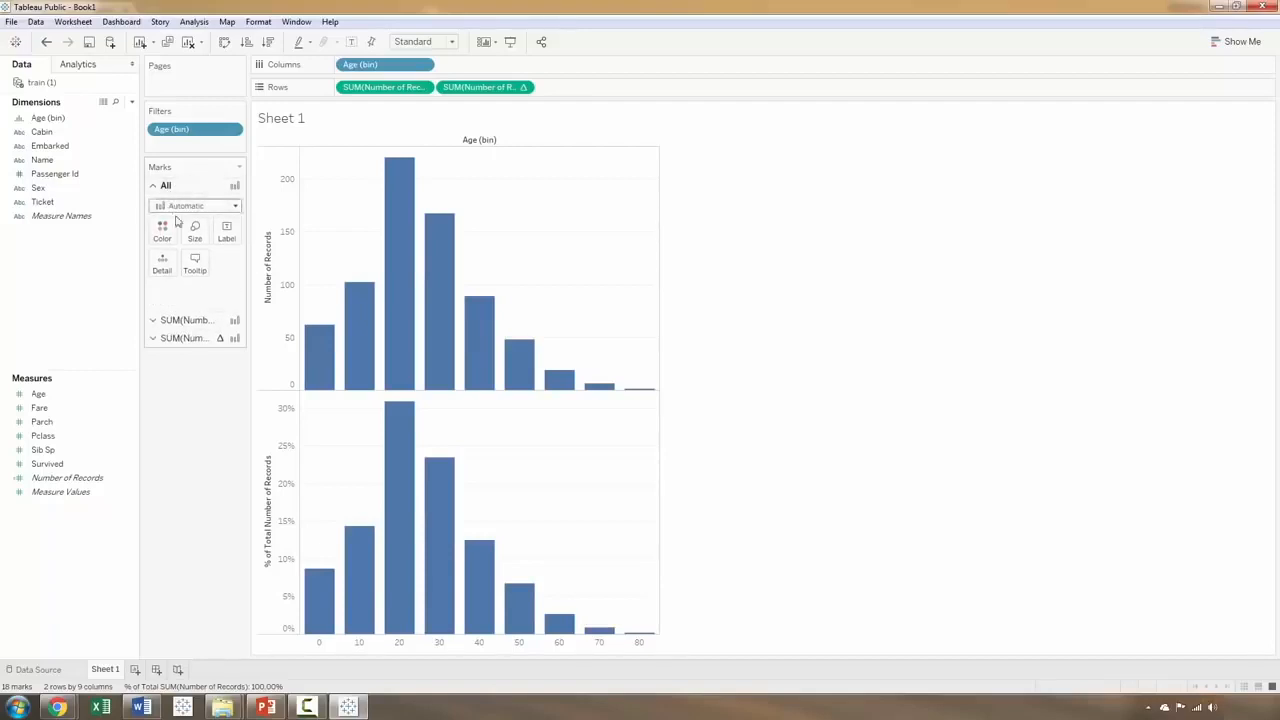
pyautogui.click(182, 320)
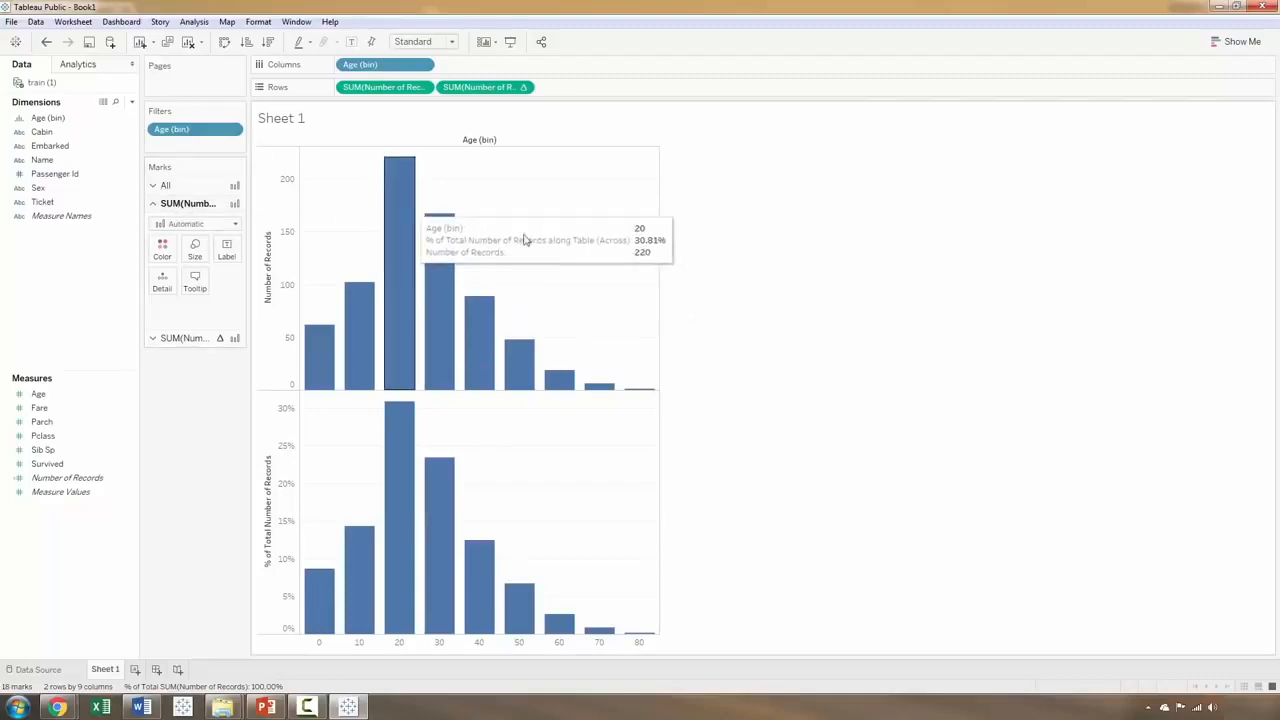
pyautogui.click(168, 338)
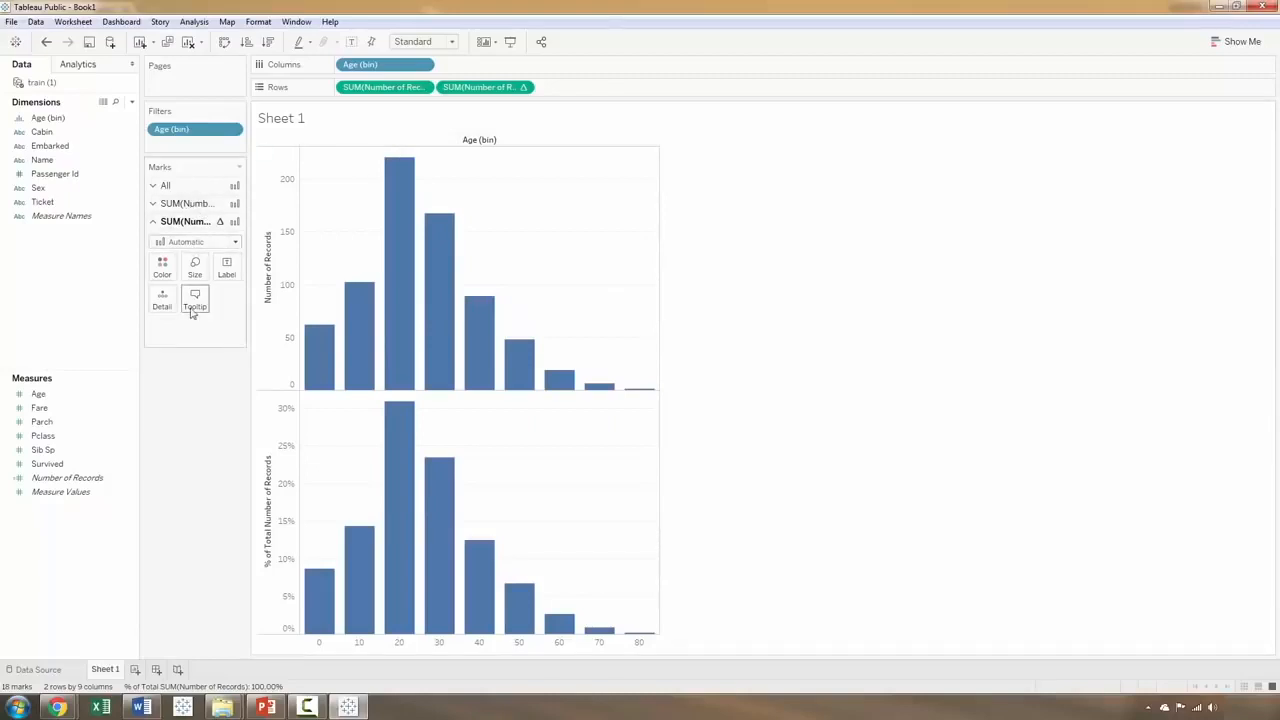
pyautogui.click(154, 206)
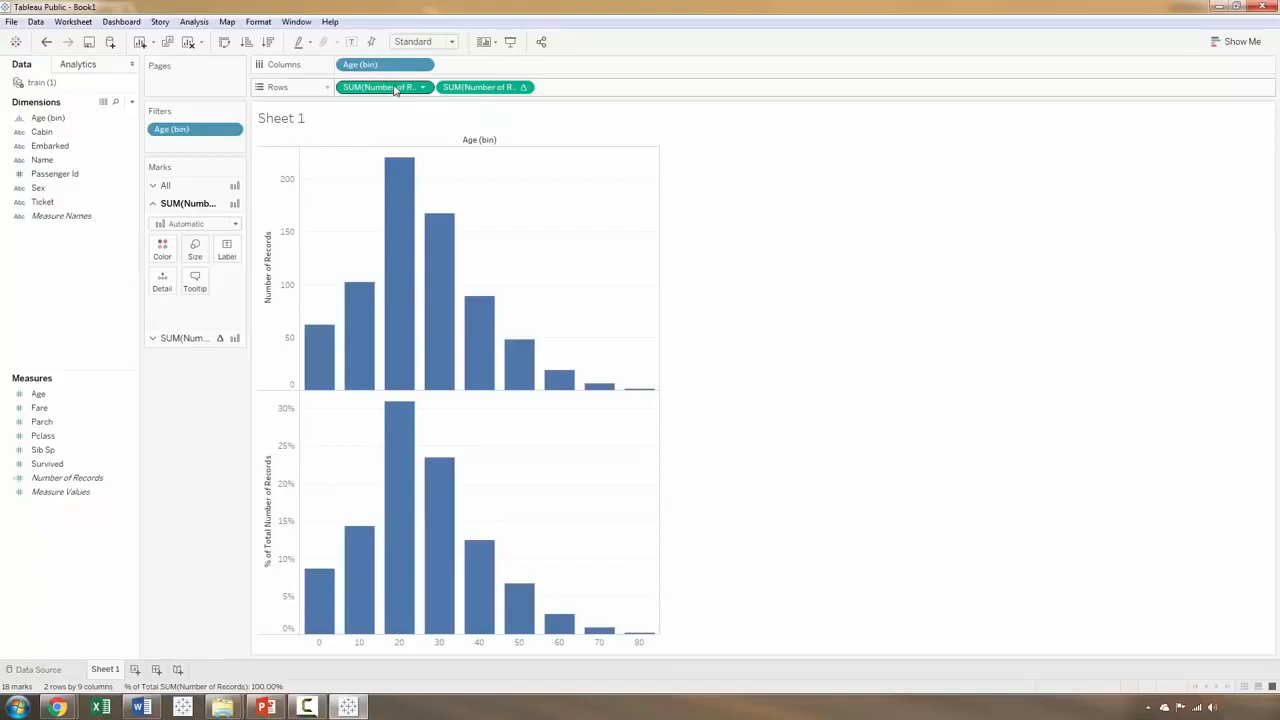
pyautogui.moveTo(395, 88); pyautogui.dragTo(230, 252)
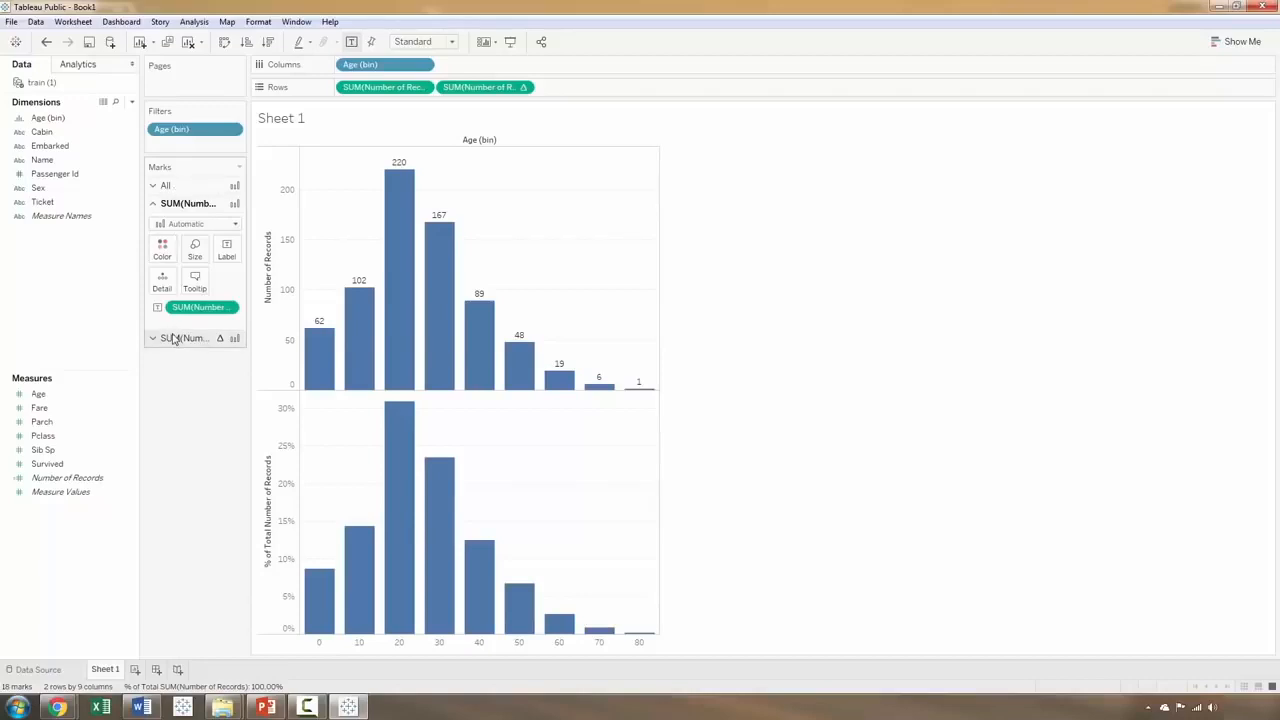
pyautogui.click(173, 340)
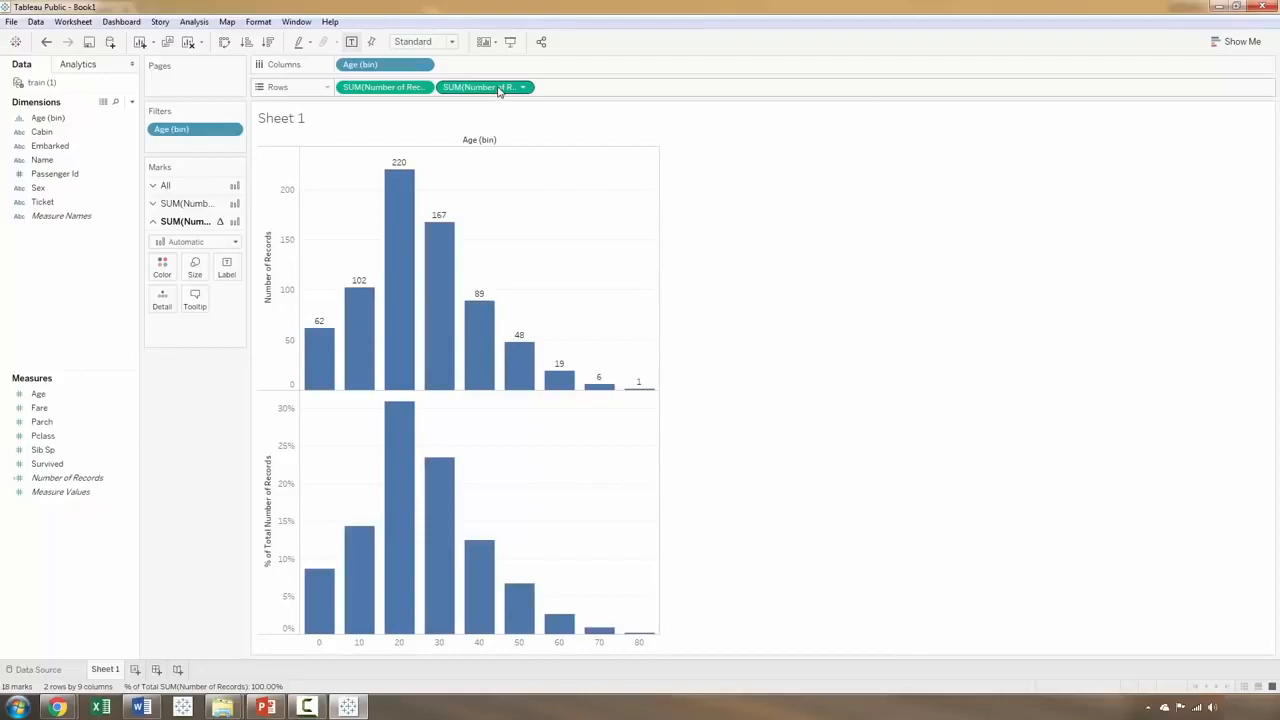
pyautogui.moveTo(499, 90); pyautogui.dragTo(236, 270)
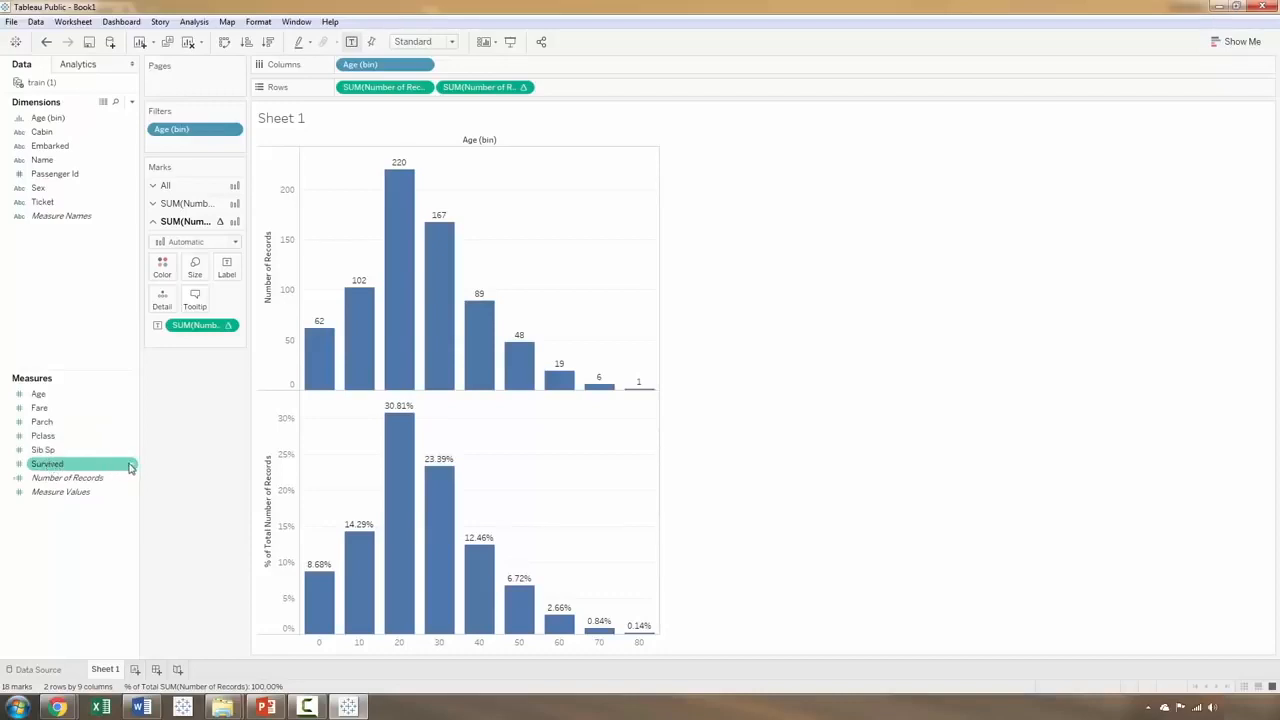
# Step: Convert the Survived measure to a dimension
pyautogui.rightClick(130, 467)
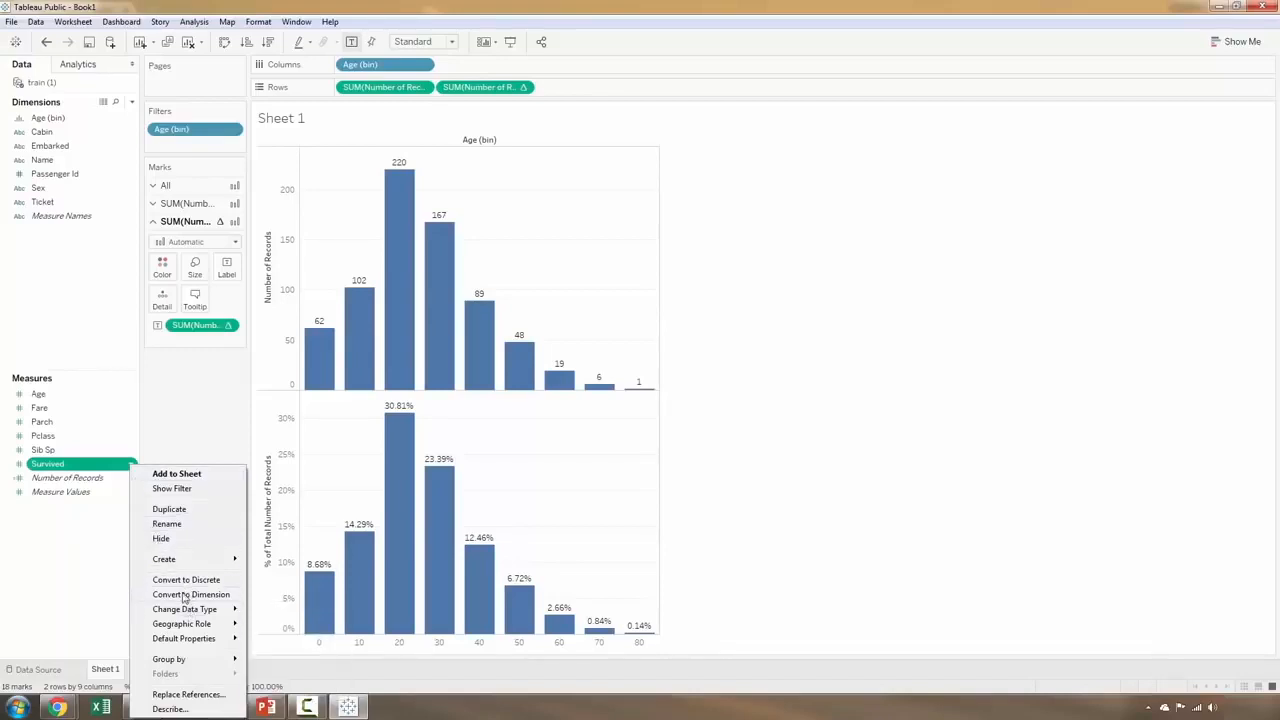
pyautogui.click(186, 596)
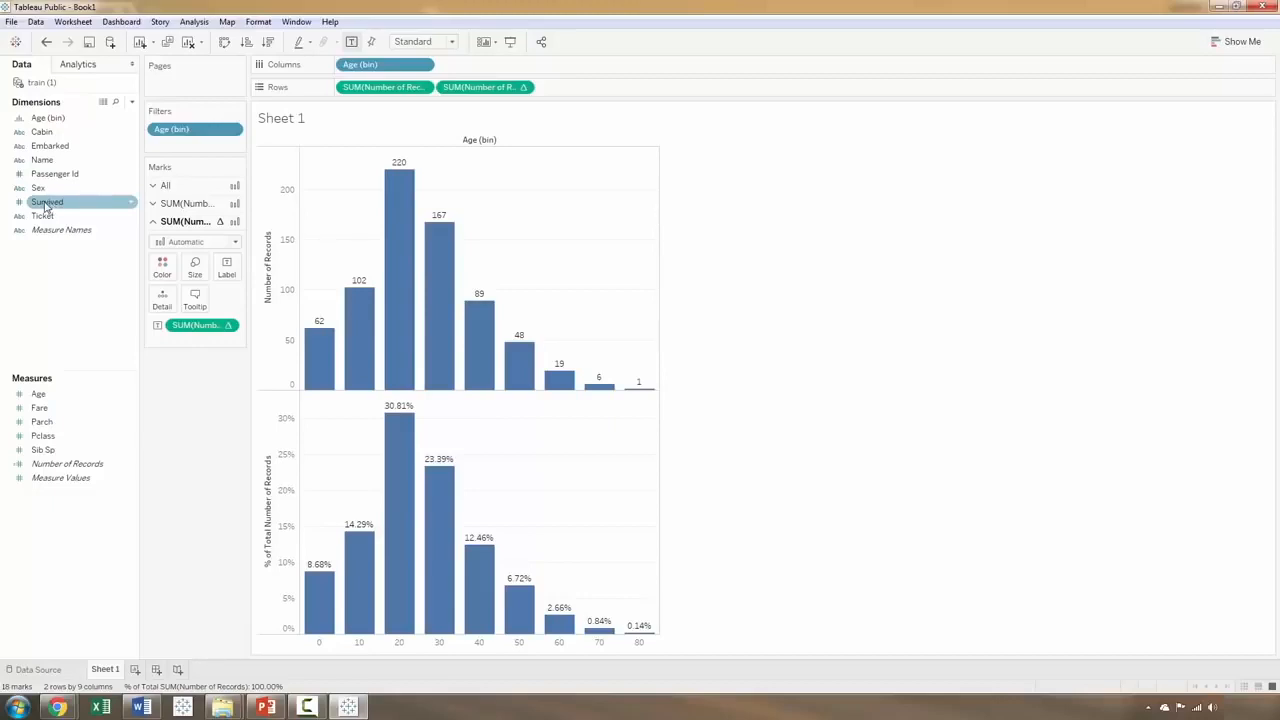
# Step: Color the bars of both charts by Survived, applying it to all marks
pyautogui.moveTo(45, 205); pyautogui.dragTo(60, 228)
pyautogui.click(162, 186)
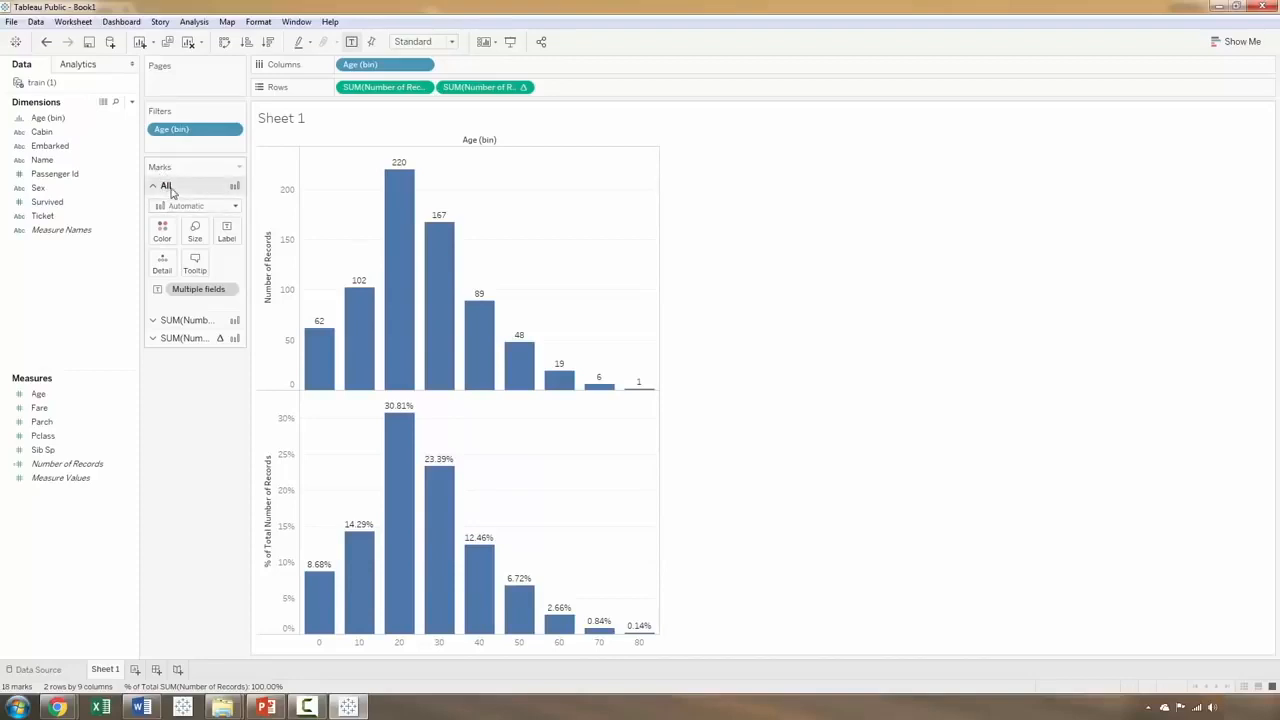
pyautogui.click(52, 203)
pyautogui.click(55, 205)
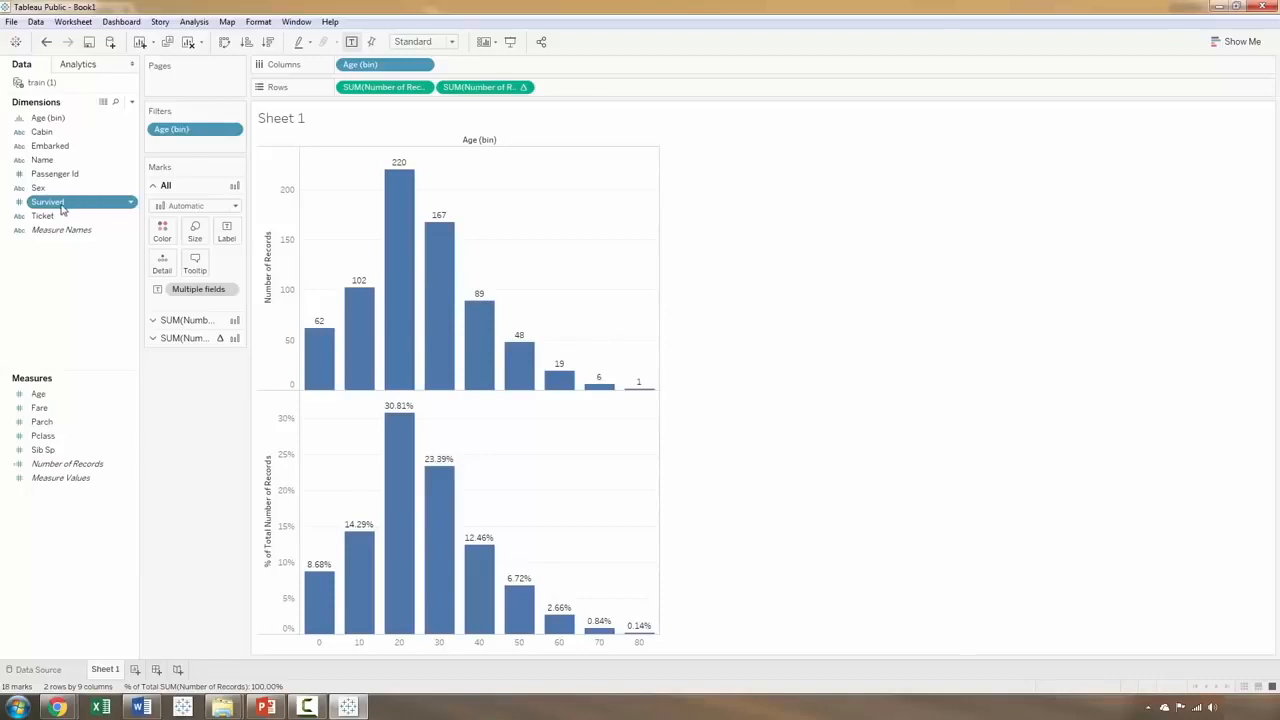
pyautogui.click(61, 206)
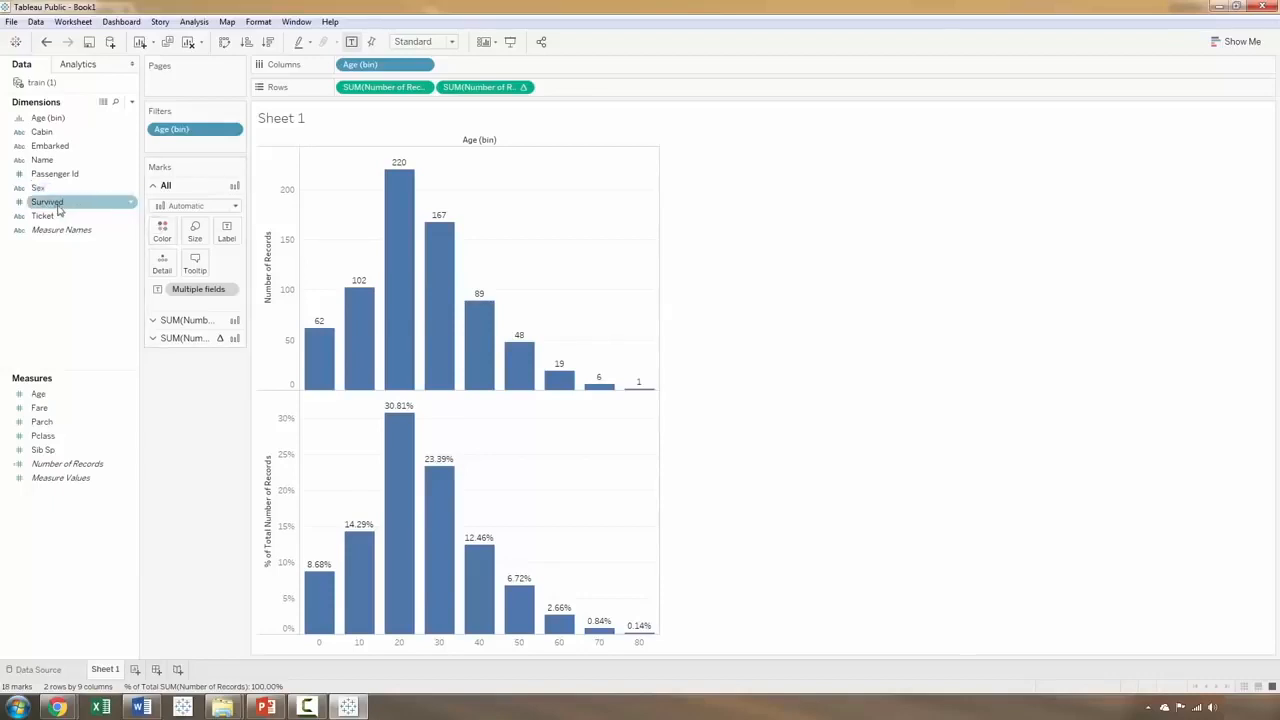
pyautogui.moveTo(56, 206); pyautogui.dragTo(166, 232)
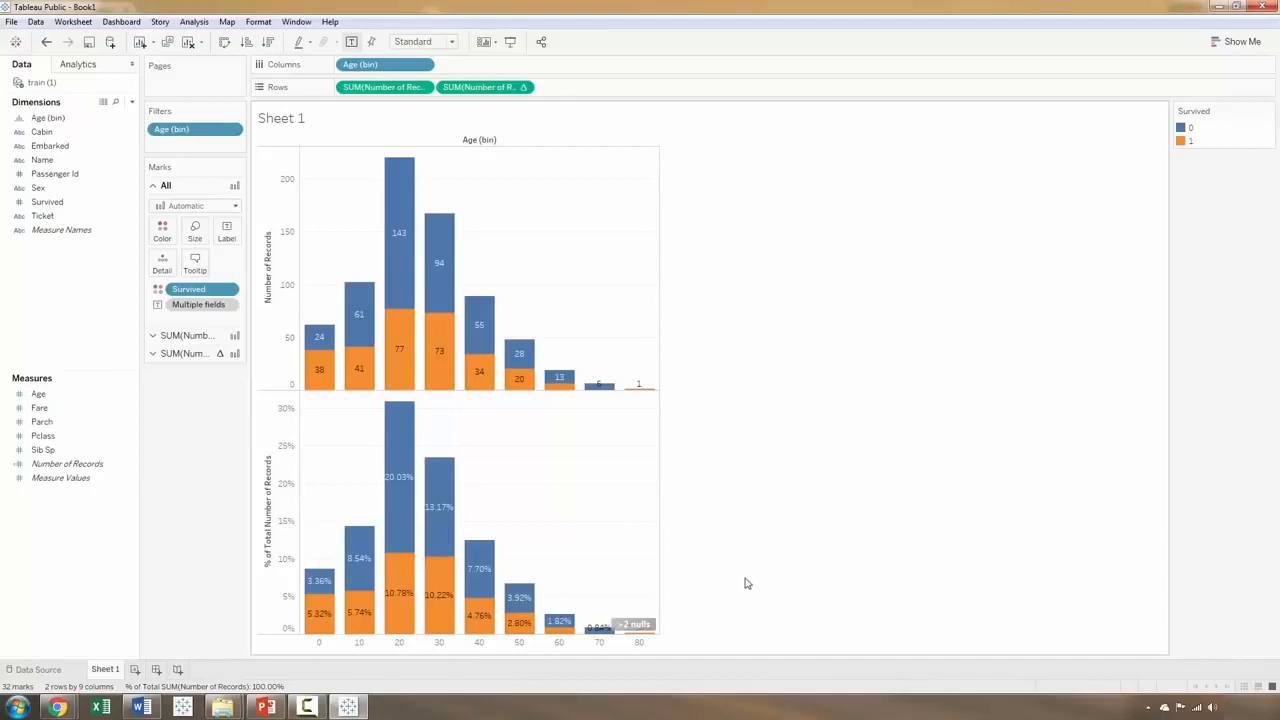
# Step: Rename the worksheet as Age
pyautogui.doubleClick(106, 670)
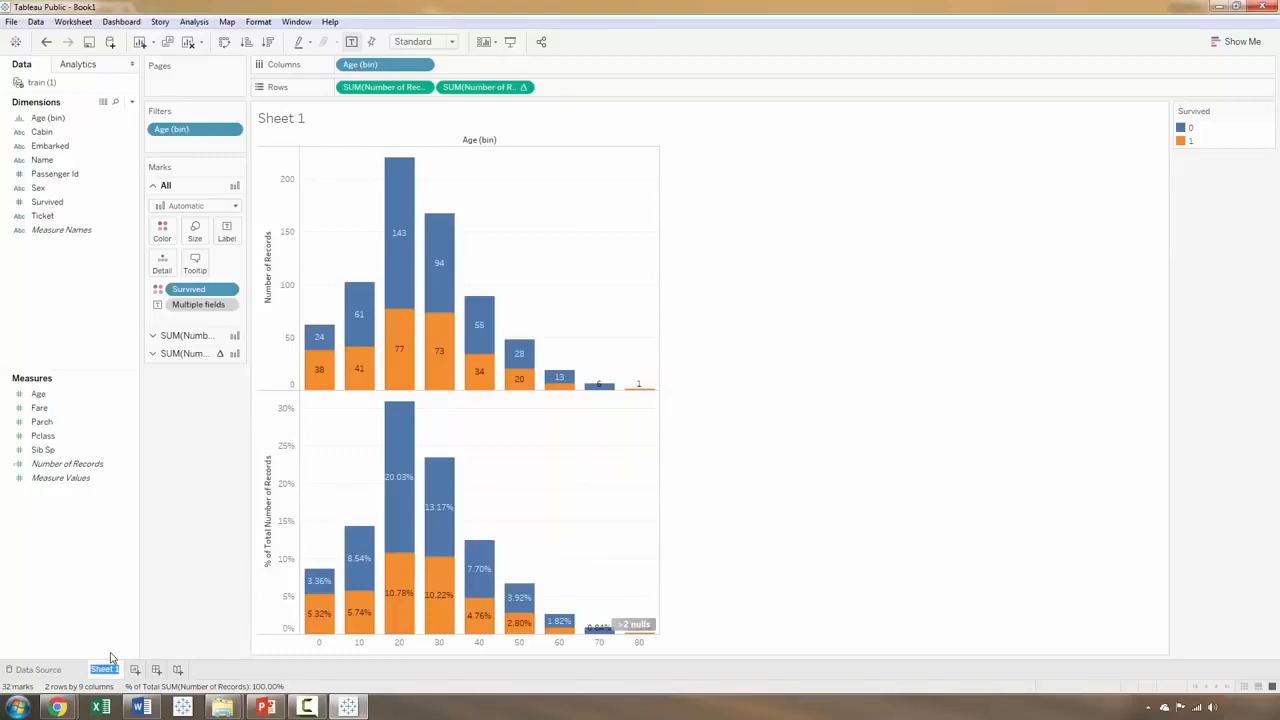
pyautogui.click(169, 568)
pyautogui.doubleClick(97, 672)
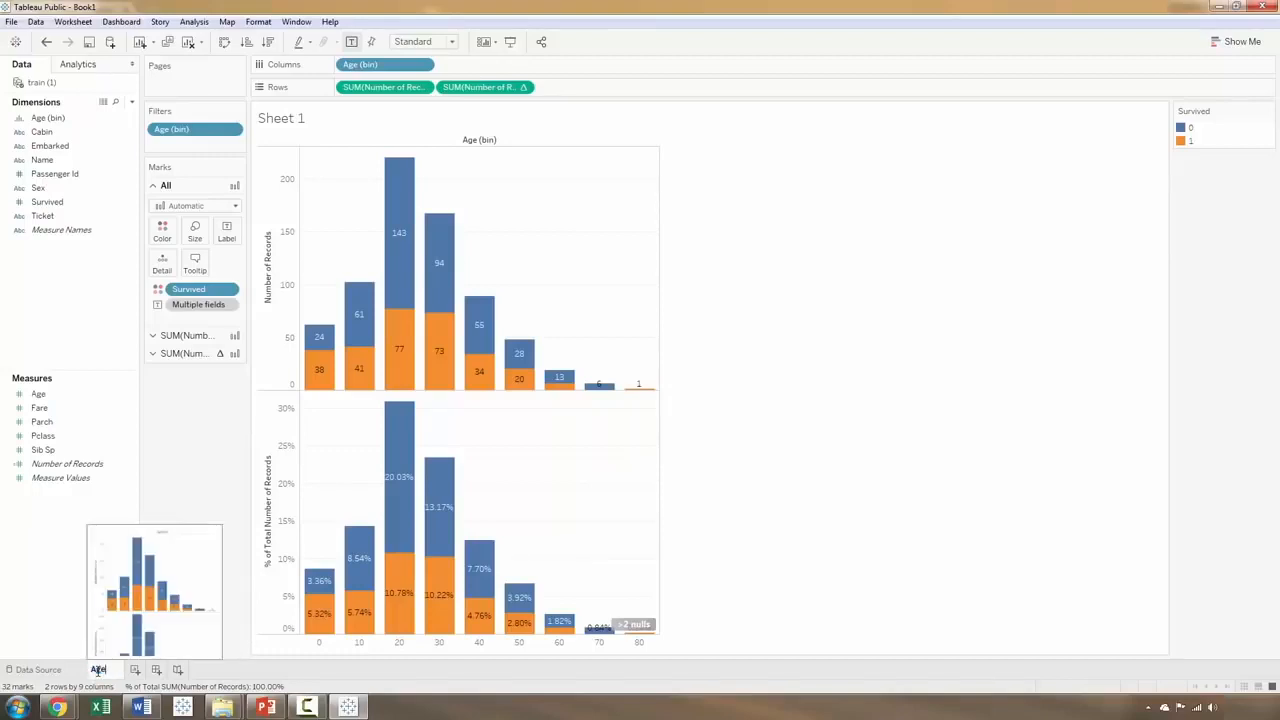
pyautogui.press('Return')
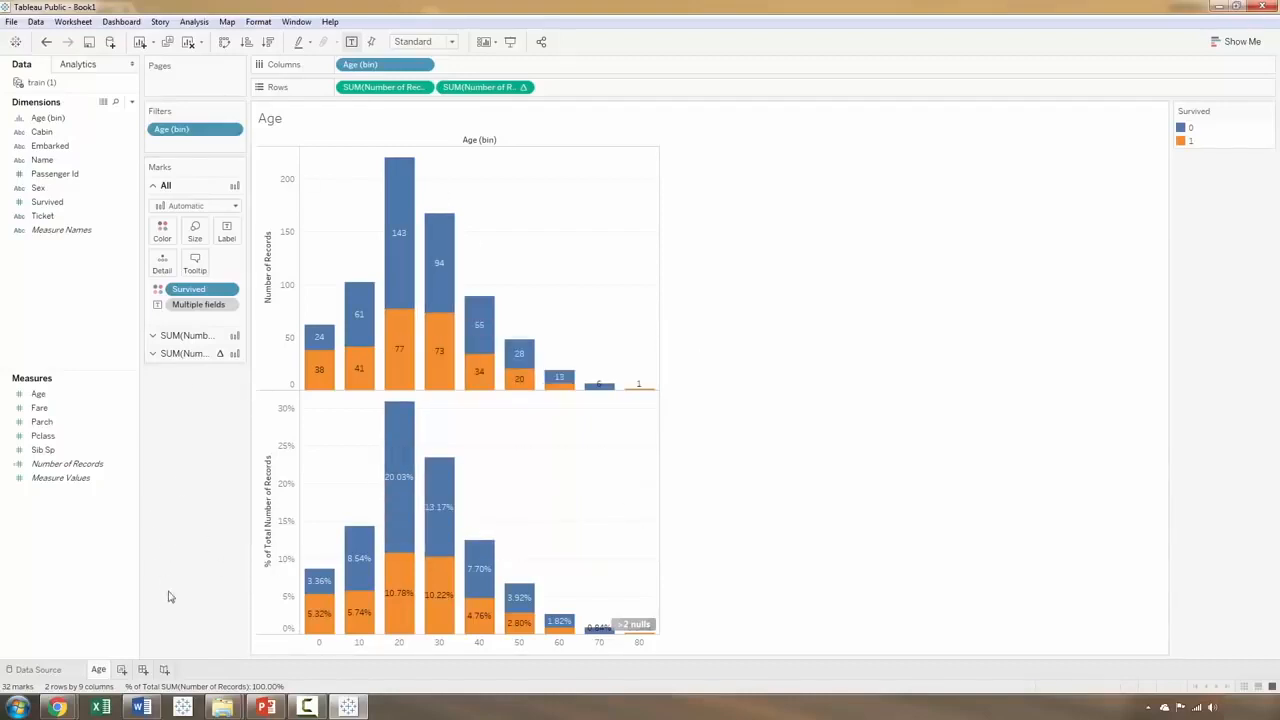
# Step: Duplicate the Age worksheet and remove Age (bin) from both the filters and the columns of the copy
pyautogui.rightClick(99, 670)
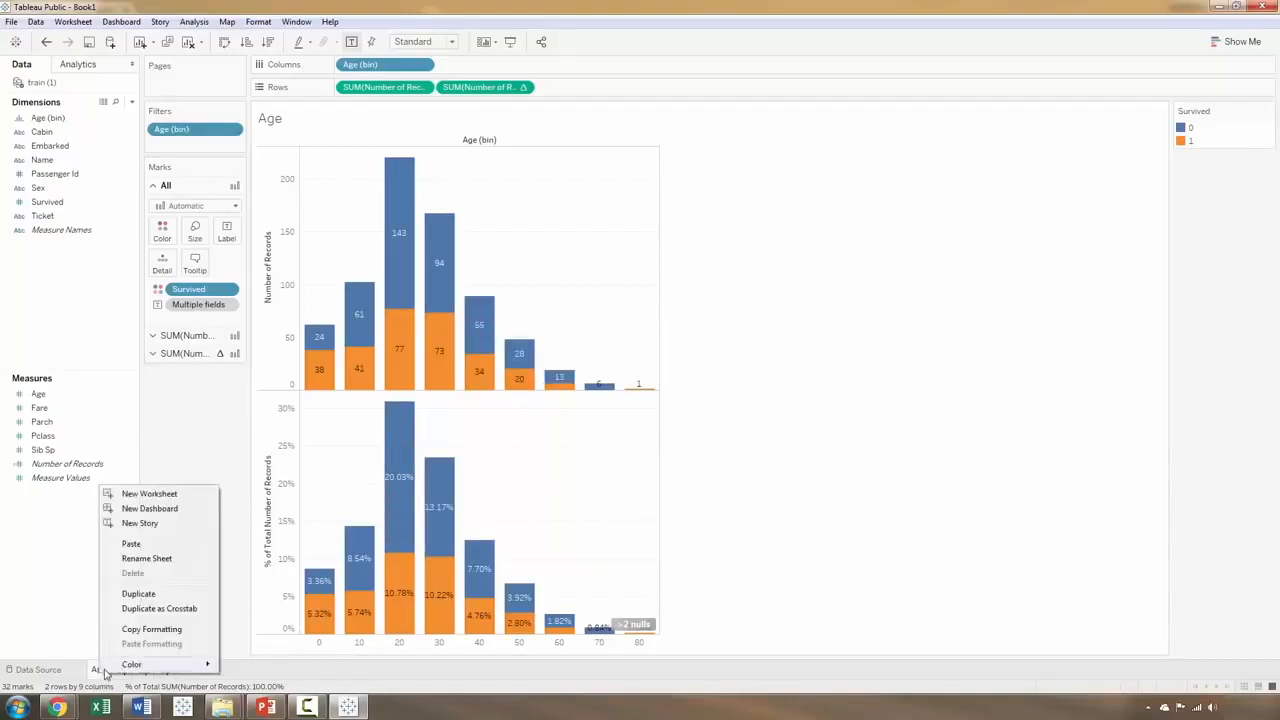
pyautogui.click(139, 594)
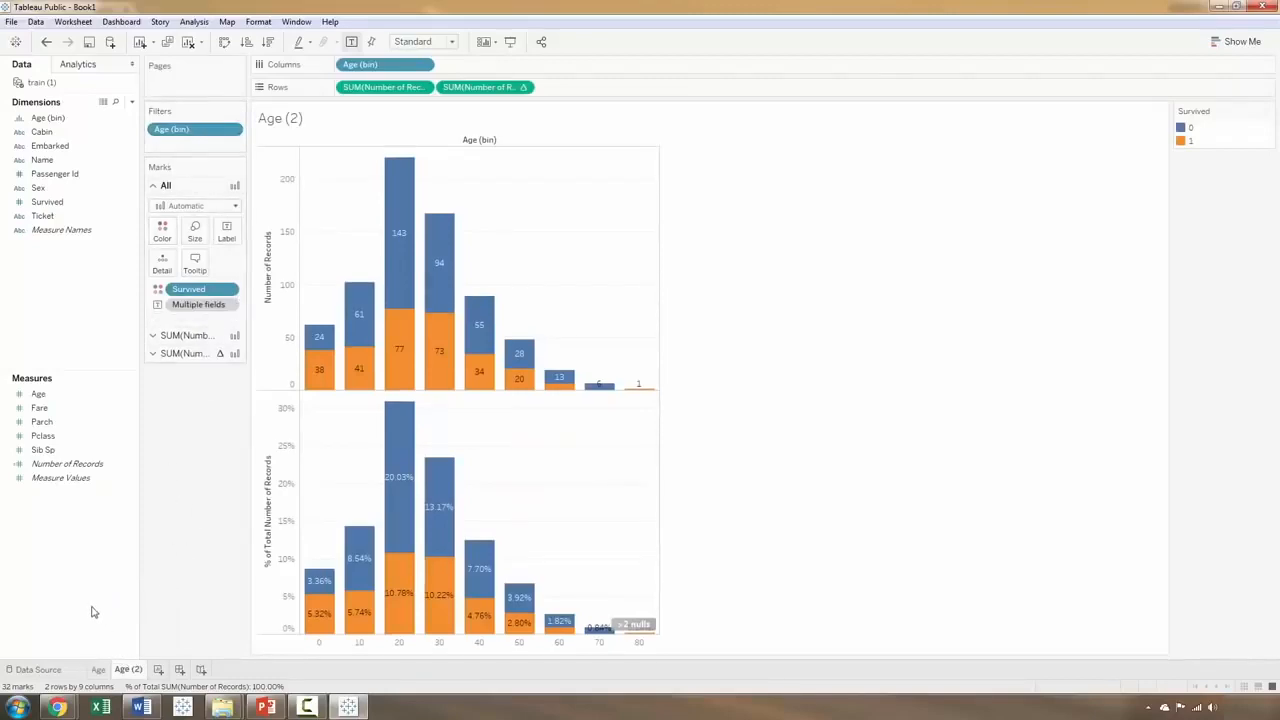
pyautogui.click(44, 436)
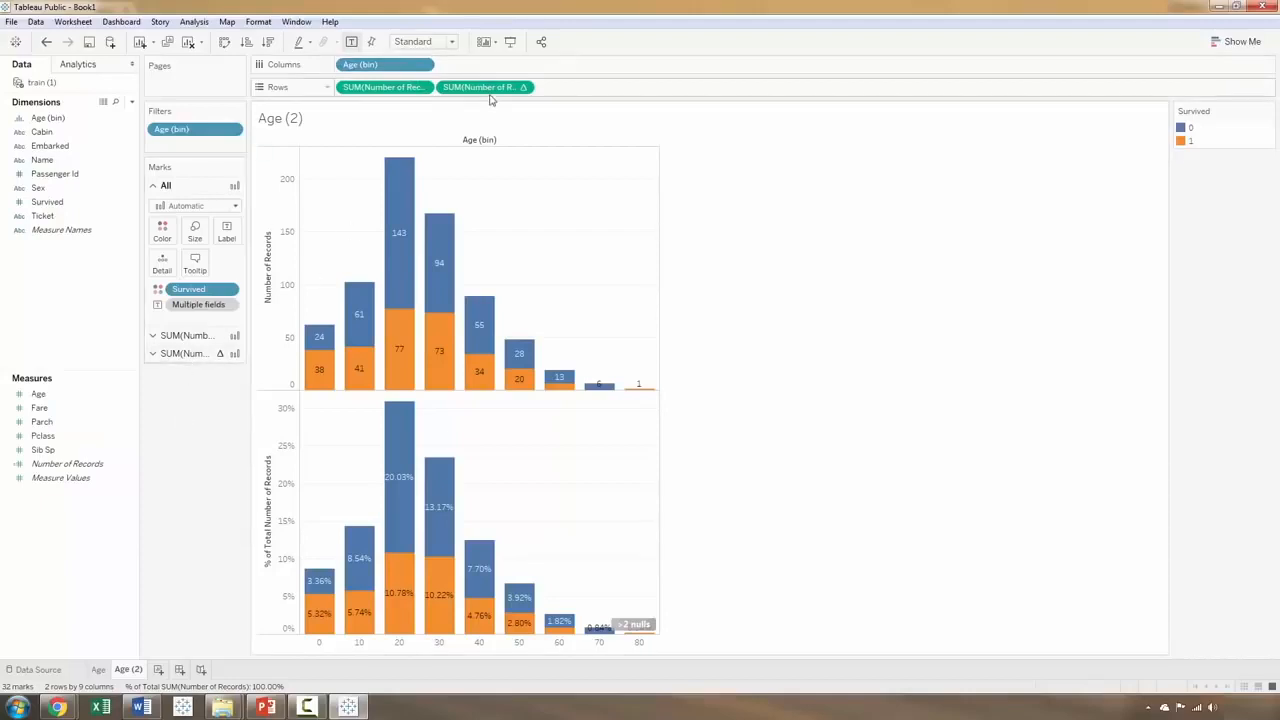
pyautogui.moveTo(195, 120); pyautogui.dragTo(194, 478)
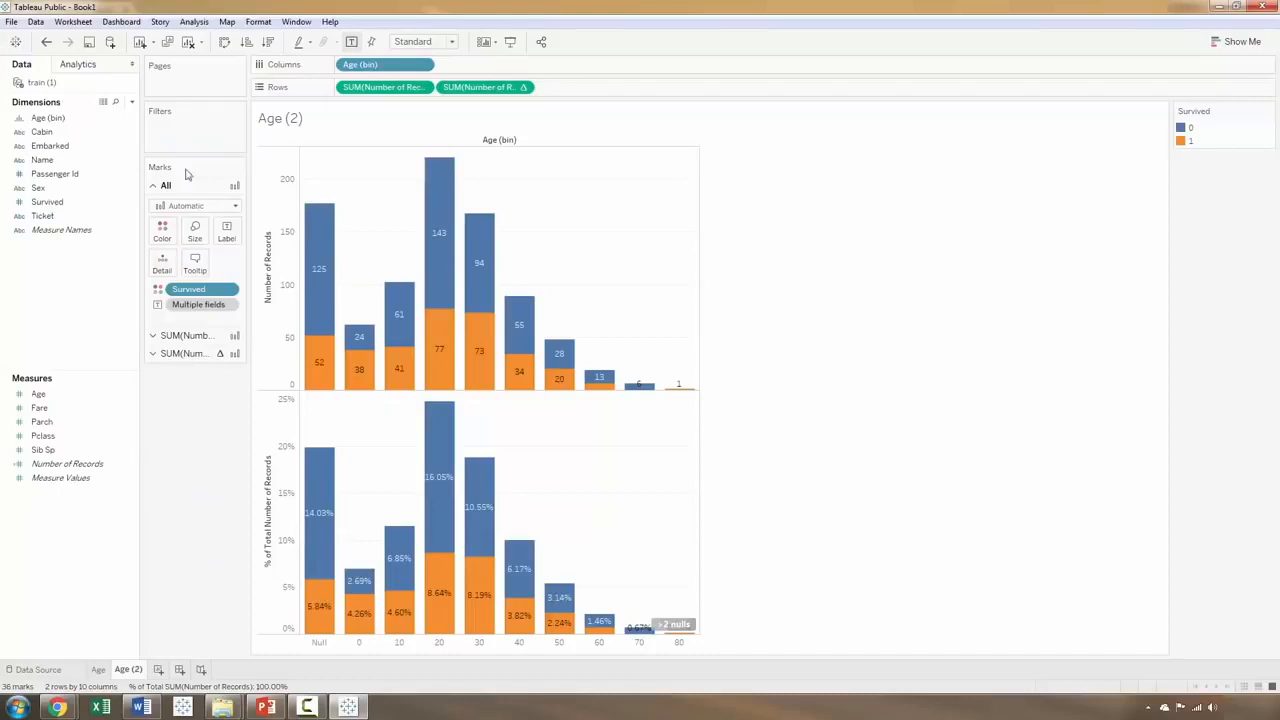
pyautogui.hotkey('ctrl', 'z')
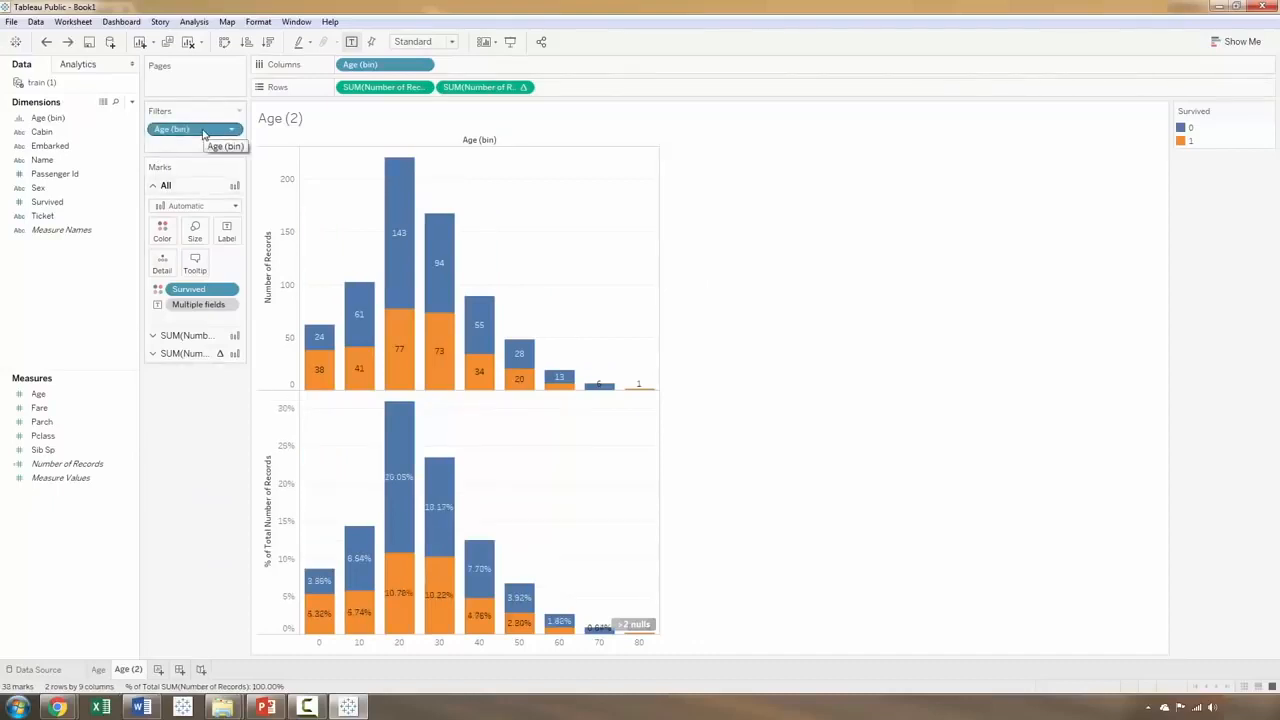
pyautogui.moveTo(203, 130); pyautogui.dragTo(197, 453)
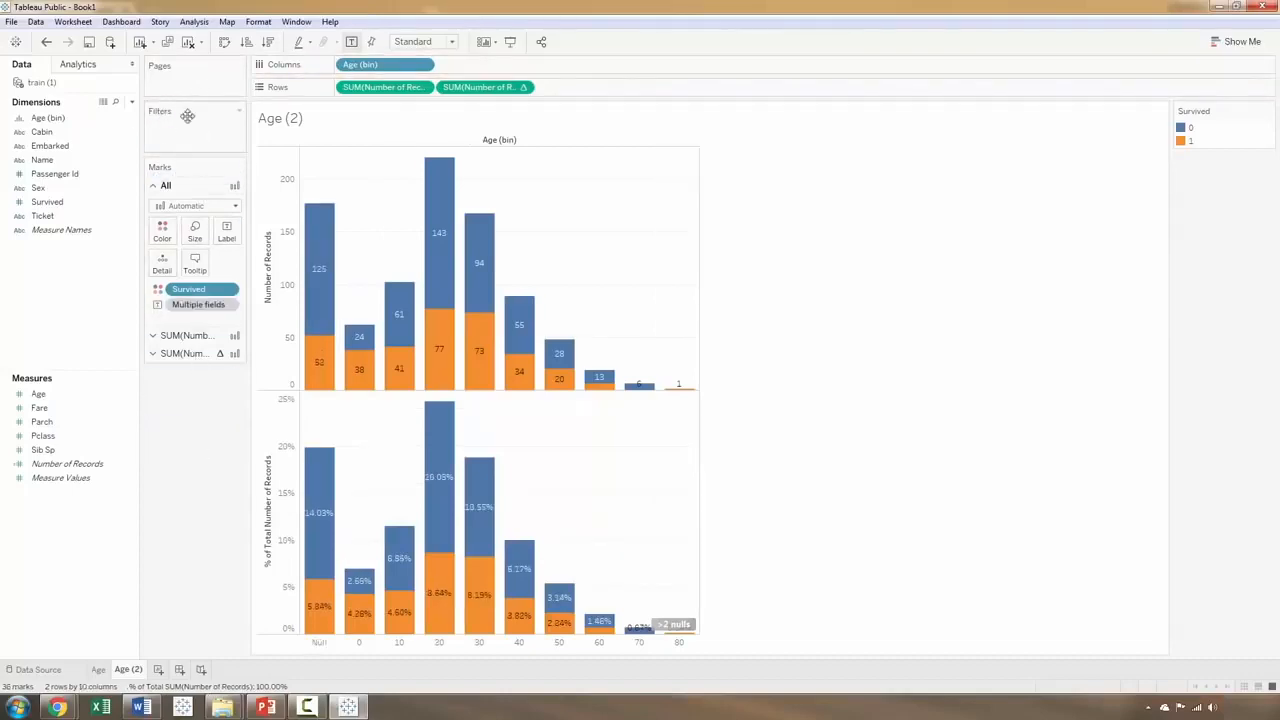
pyautogui.moveTo(385, 66); pyautogui.dragTo(197, 449)
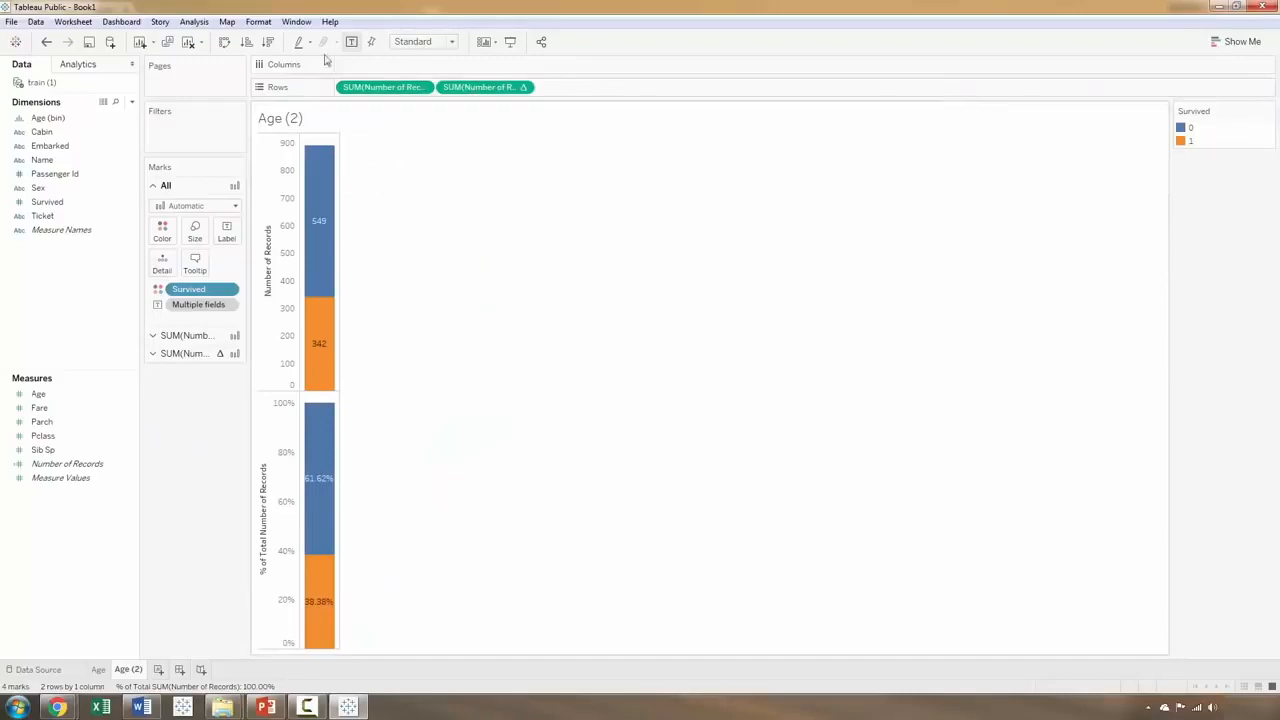
# Step: Convert Pclass to a dimension and place it on Columns, widening the resulting bars
pyautogui.moveTo(323, 581)
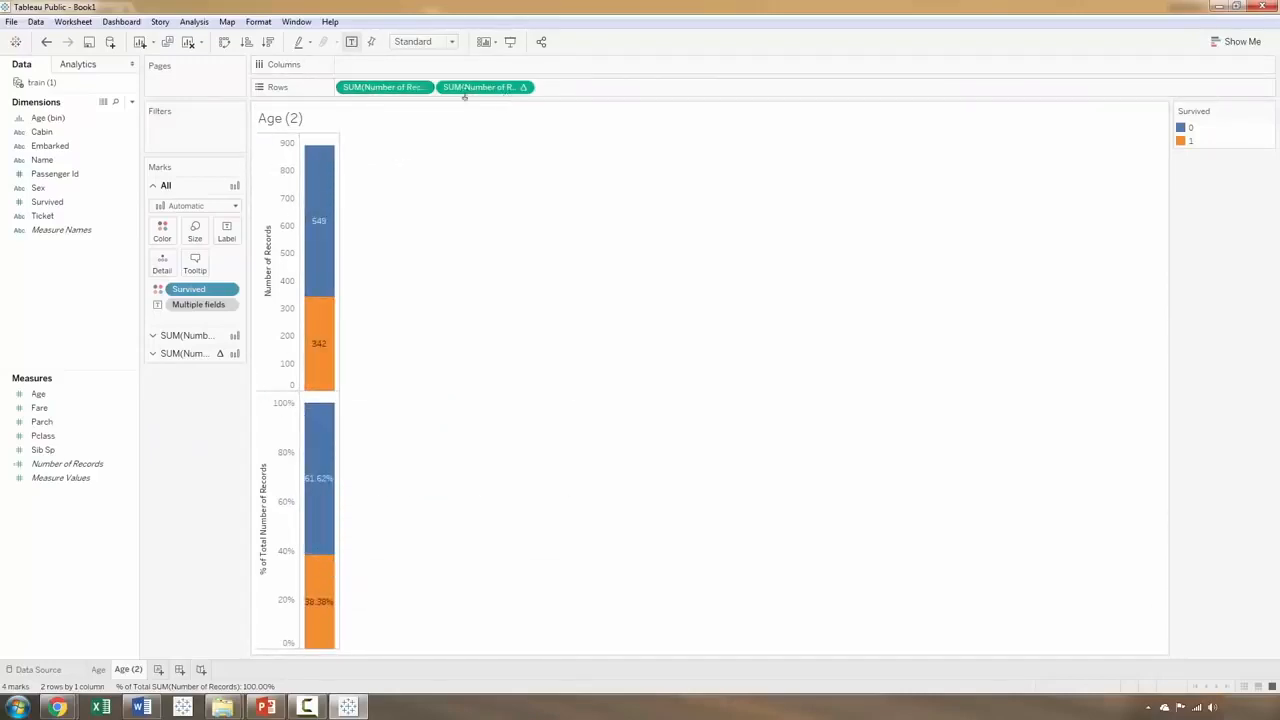
pyautogui.moveTo(310, 553)
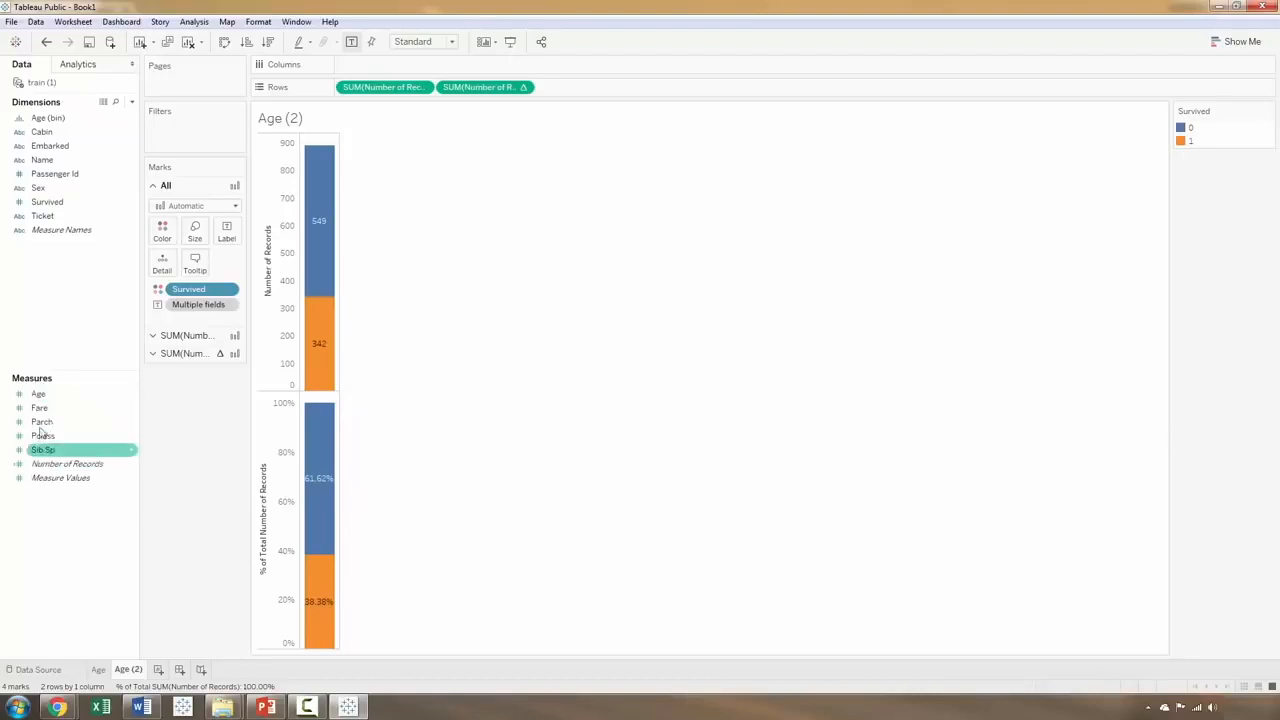
pyautogui.rightClick(124, 440)
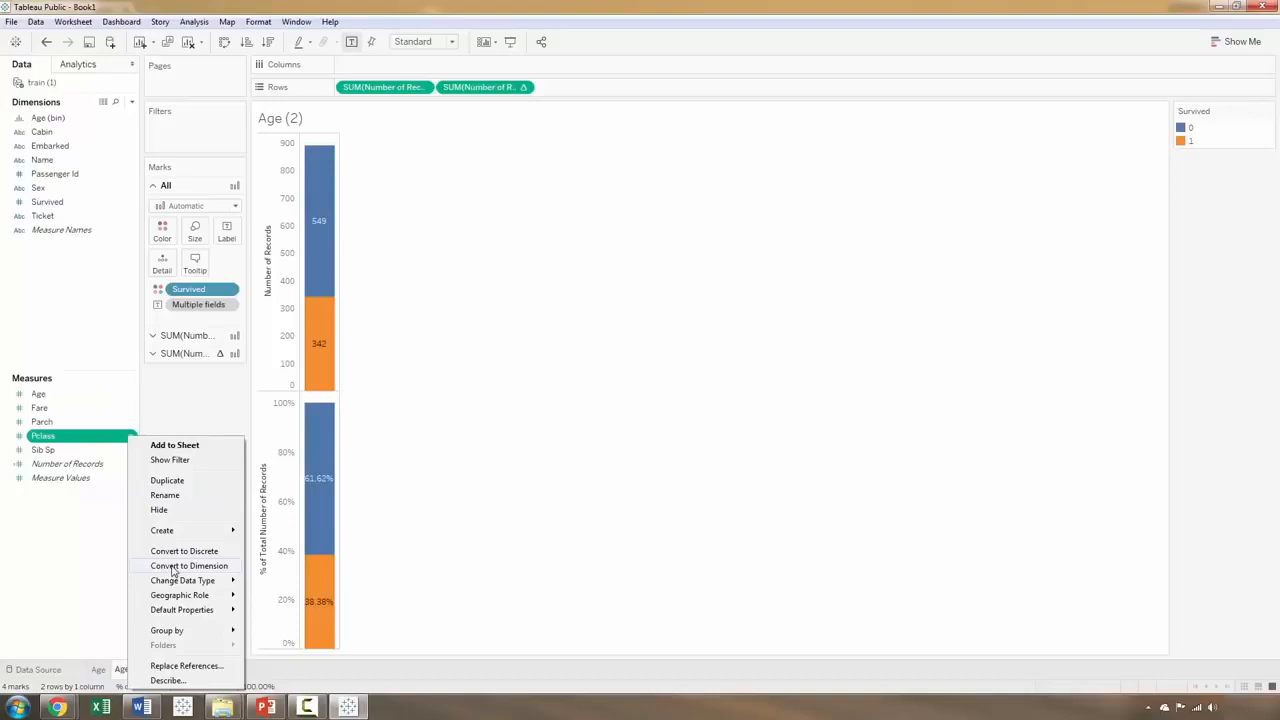
pyautogui.click(188, 566)
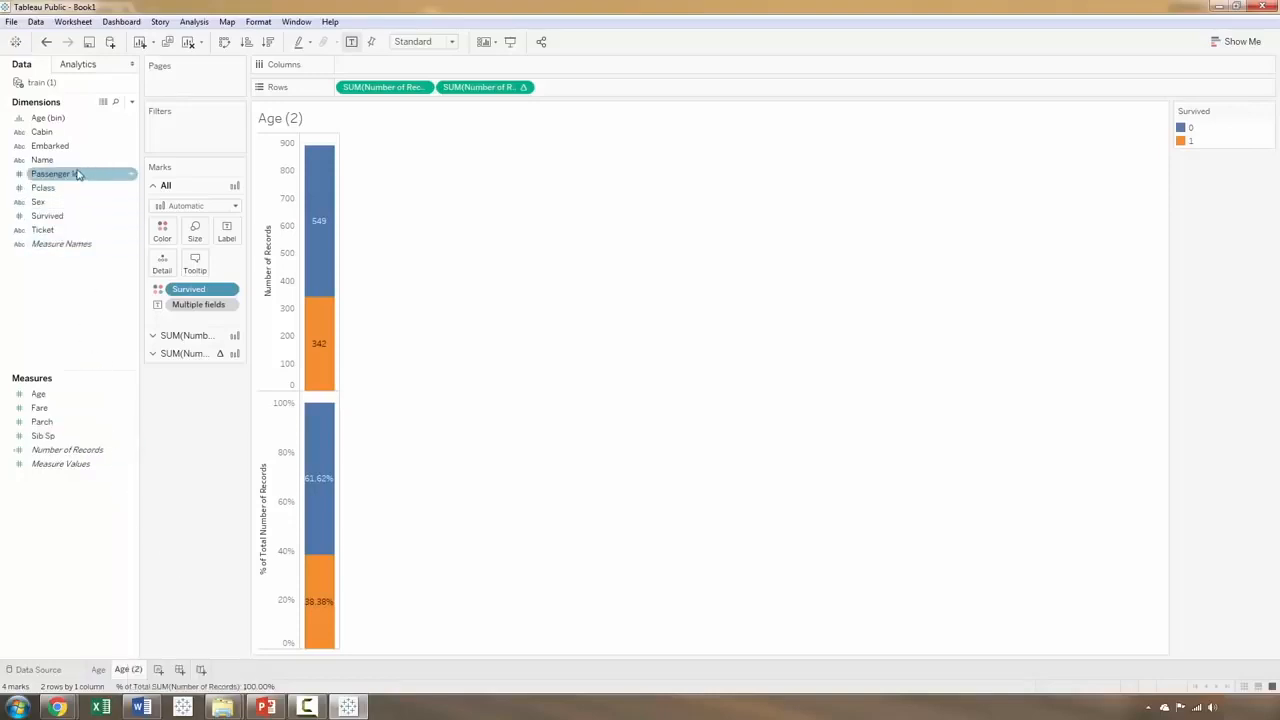
pyautogui.moveTo(54, 194); pyautogui.dragTo(427, 73)
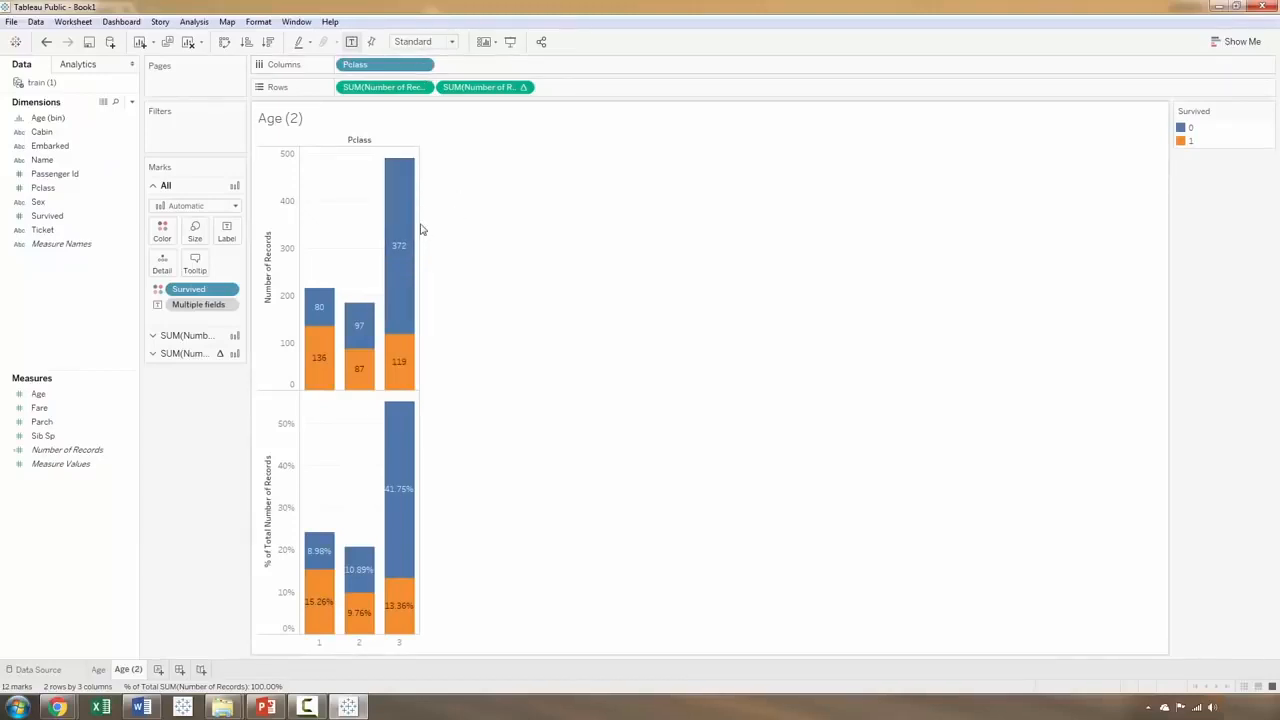
pyautogui.moveTo(420, 225); pyautogui.dragTo(592, 229)
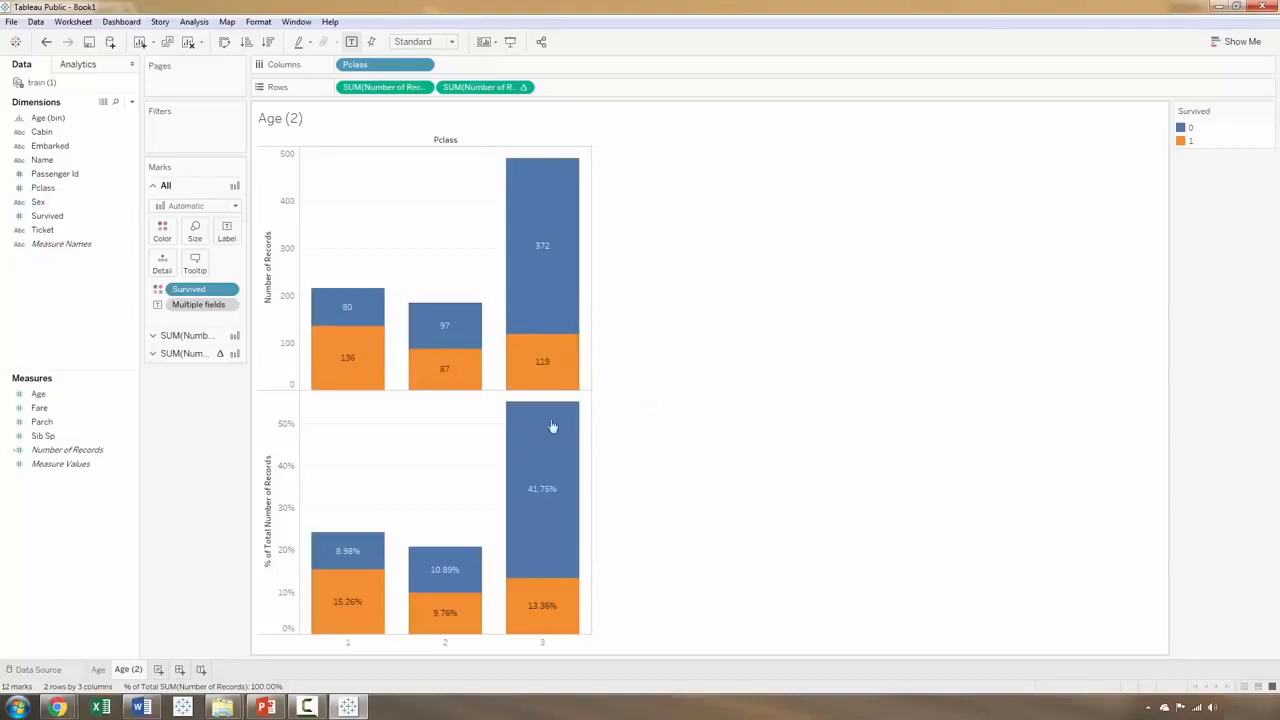
# Step: Rename the Age (2) worksheet as PClass and duplicate it
pyautogui.doubleClick(130, 674)
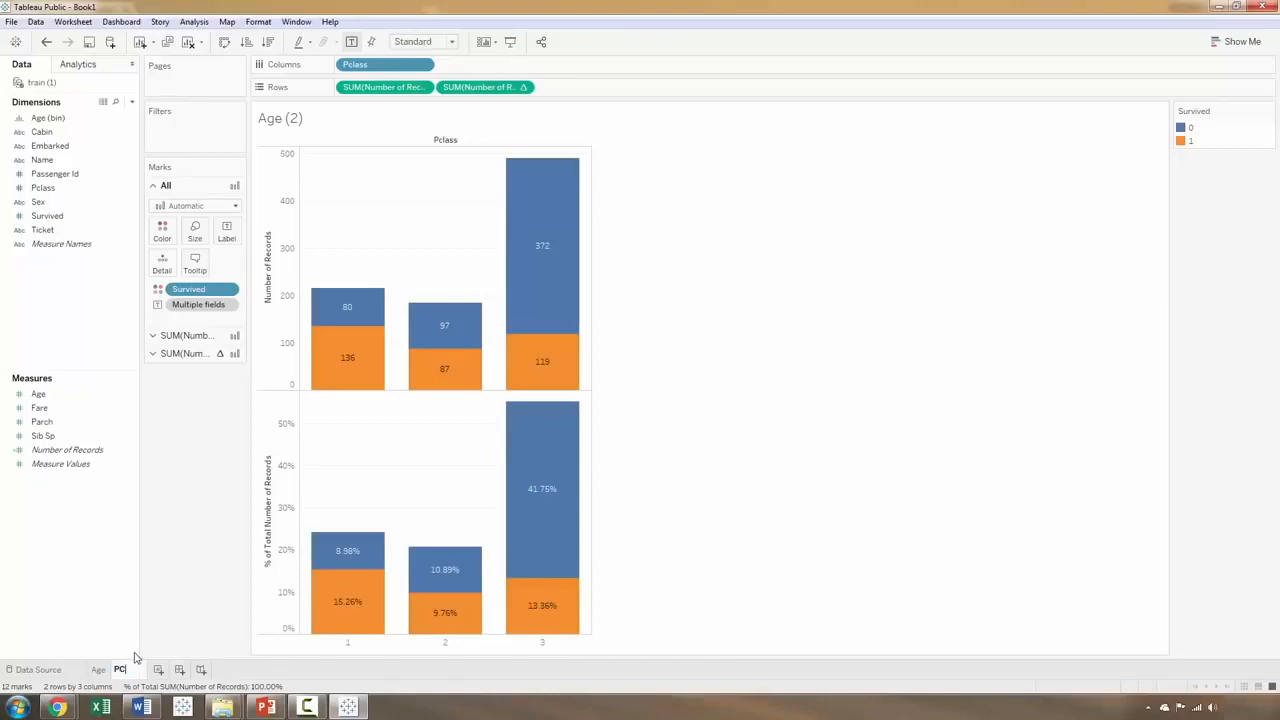
pyautogui.press('Return')
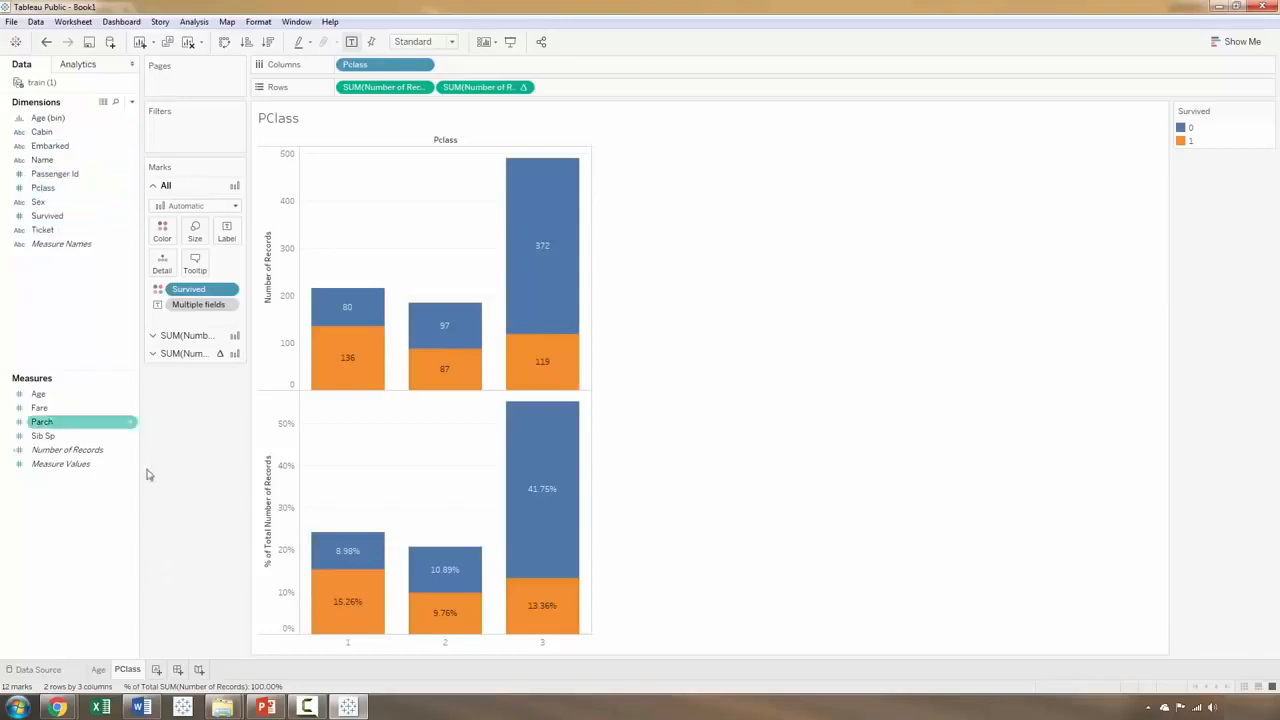
pyautogui.rightClick(125, 674)
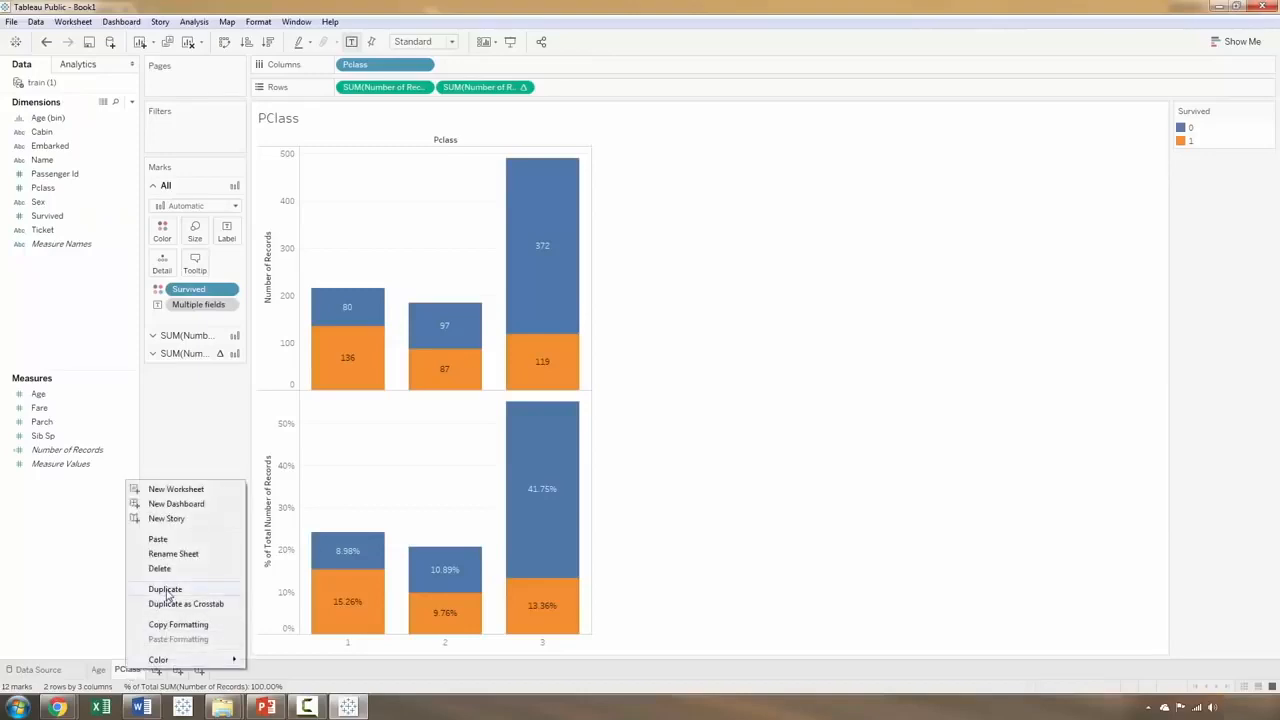
pyautogui.click(166, 590)
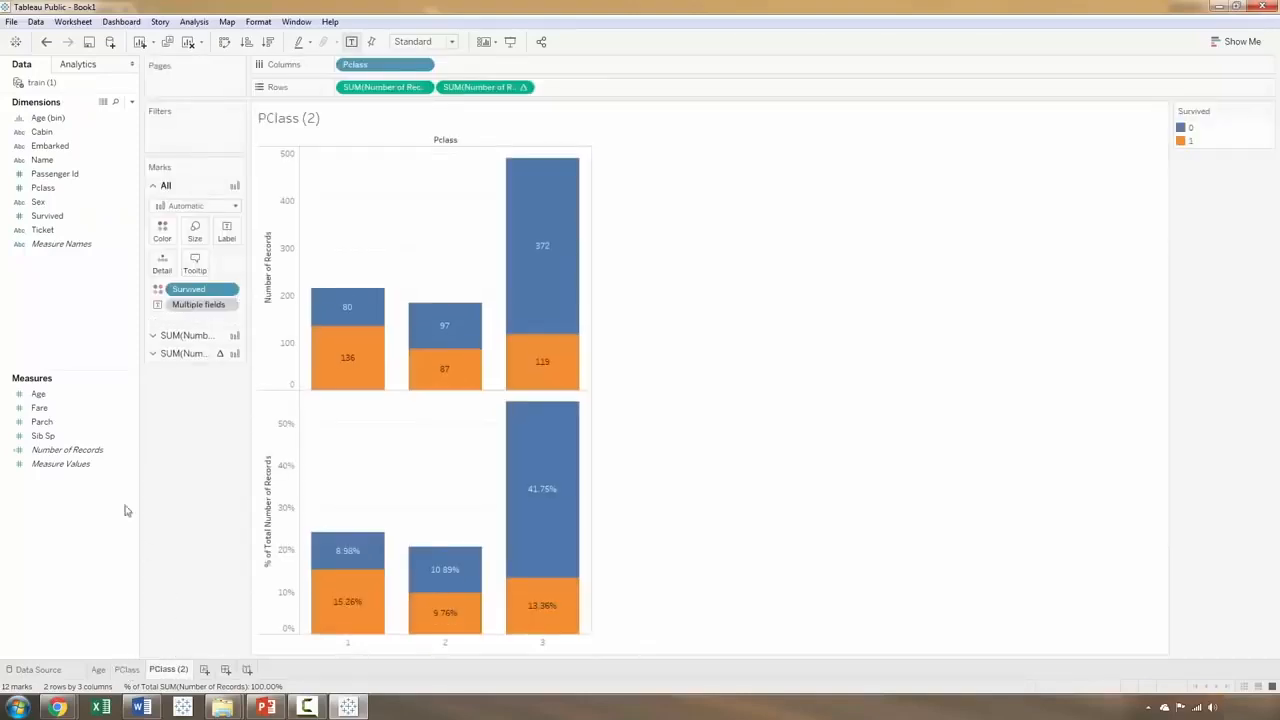
# Step: Check the meaning of the sibsp and parch variables in the Kaggle data dictionary in Chrome, then return to Tableau
pyautogui.click(40, 408)
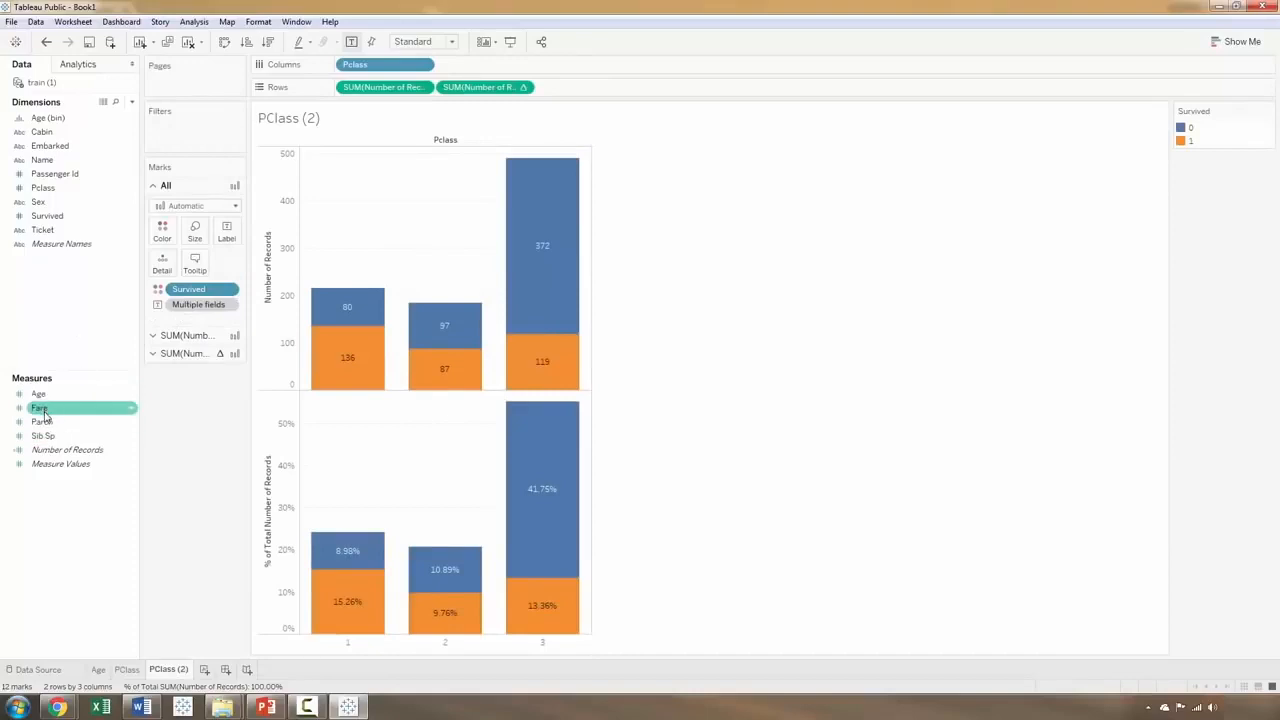
pyautogui.click(46, 436)
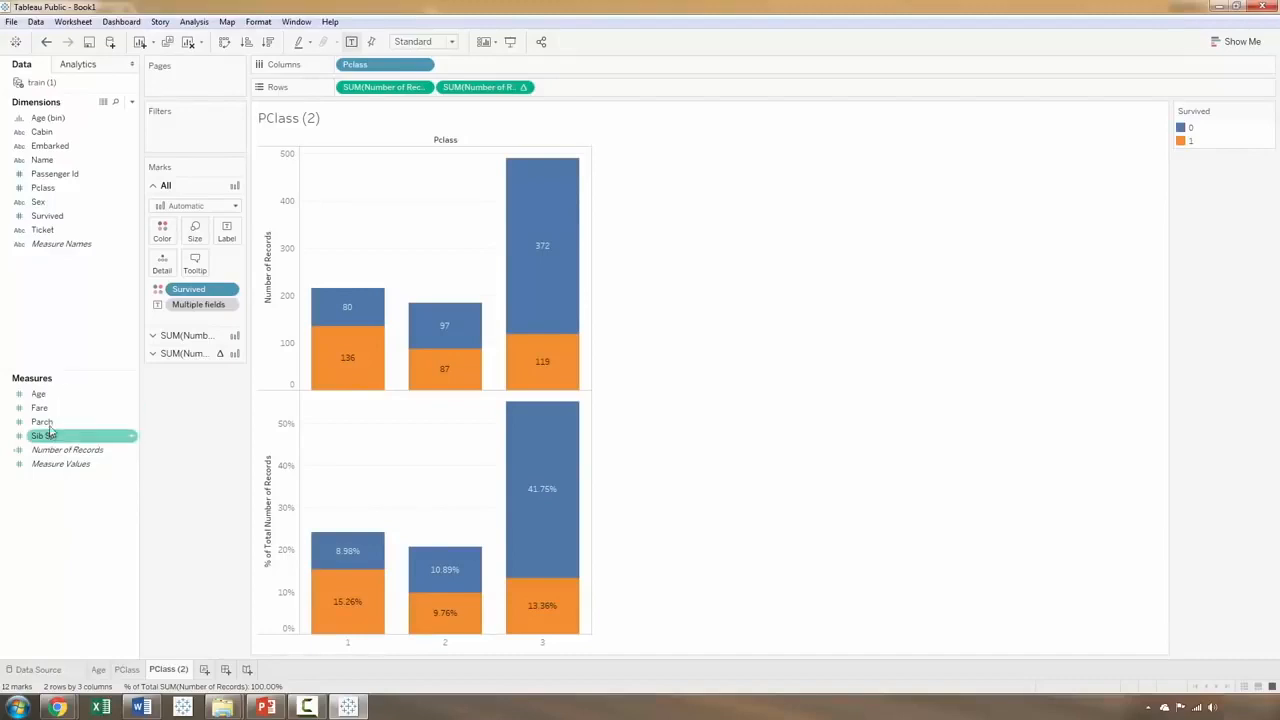
pyautogui.moveTo(57, 707)
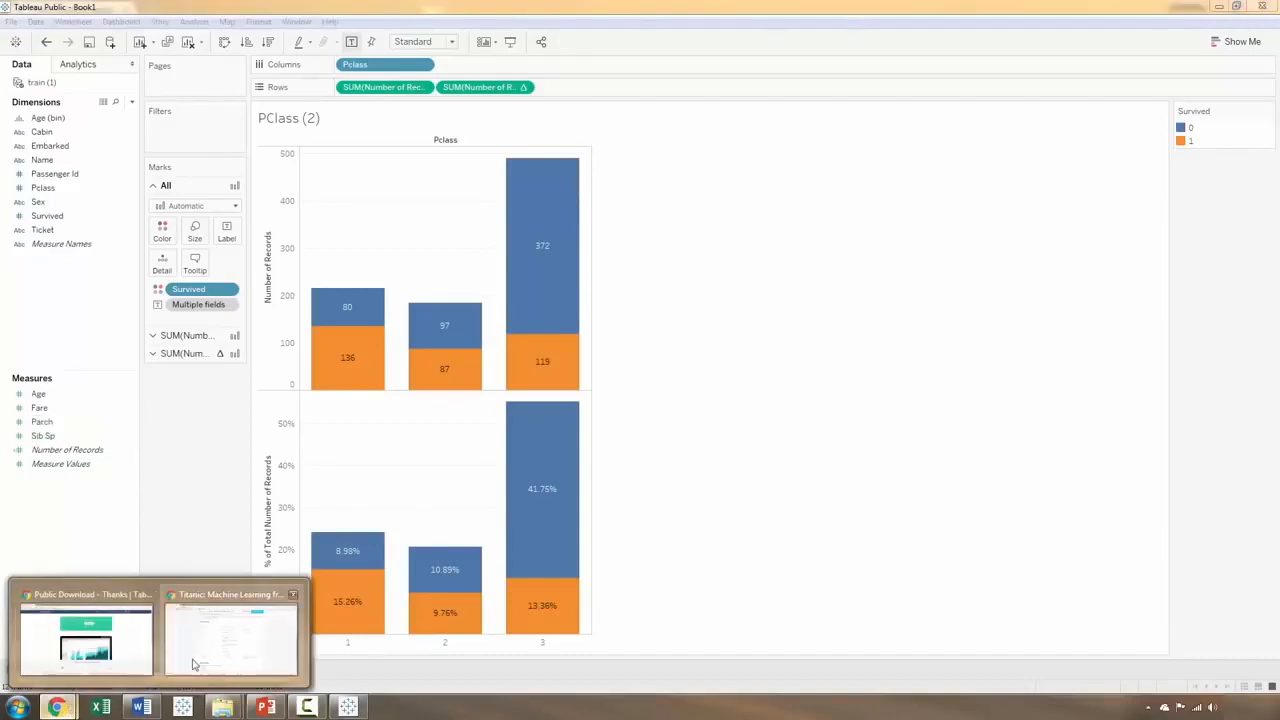
pyautogui.click(205, 655)
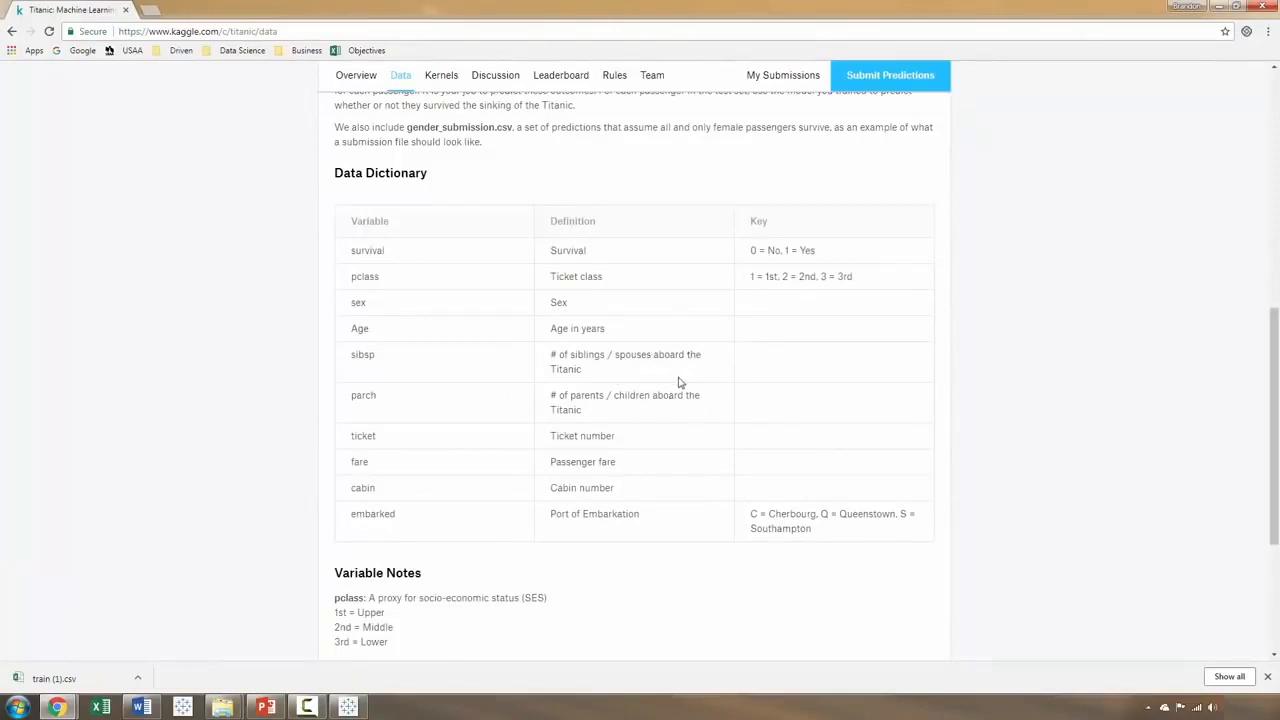
pyautogui.click(1218, 6)
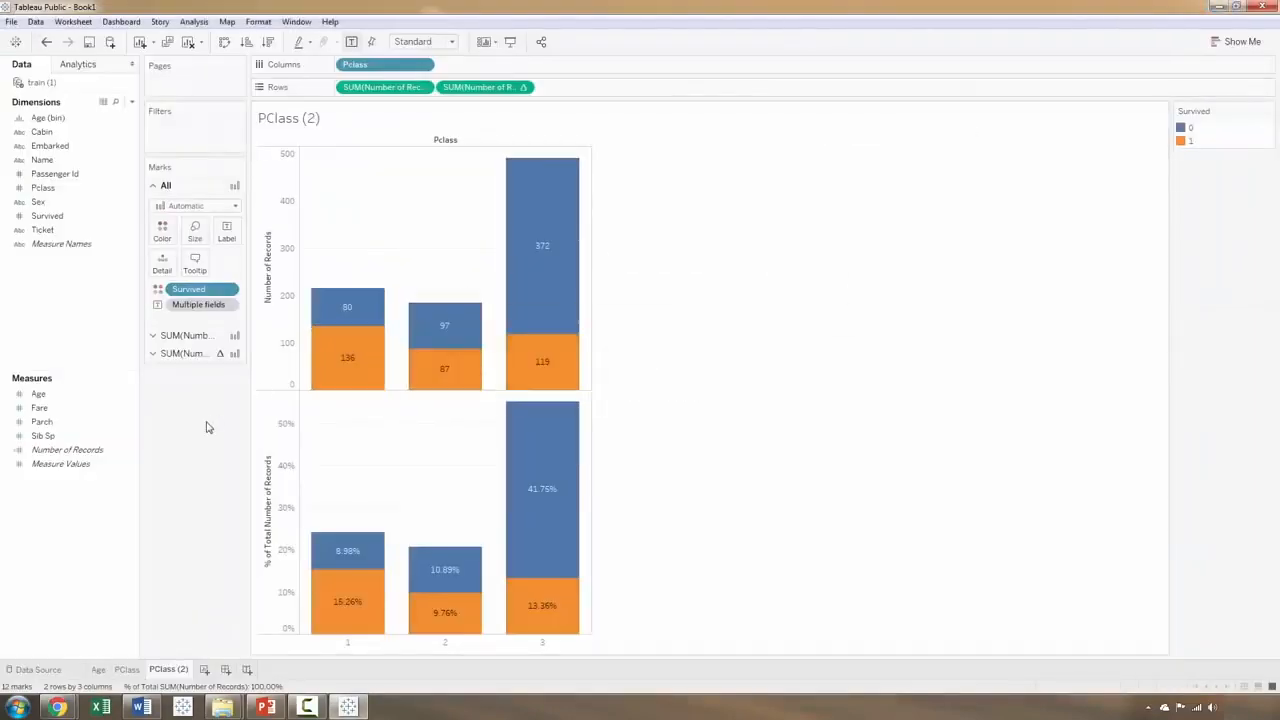
# Step: Convert Sib Sp to a dimension and use it in place of Pclass on Columns
pyautogui.rightClick(57, 440)
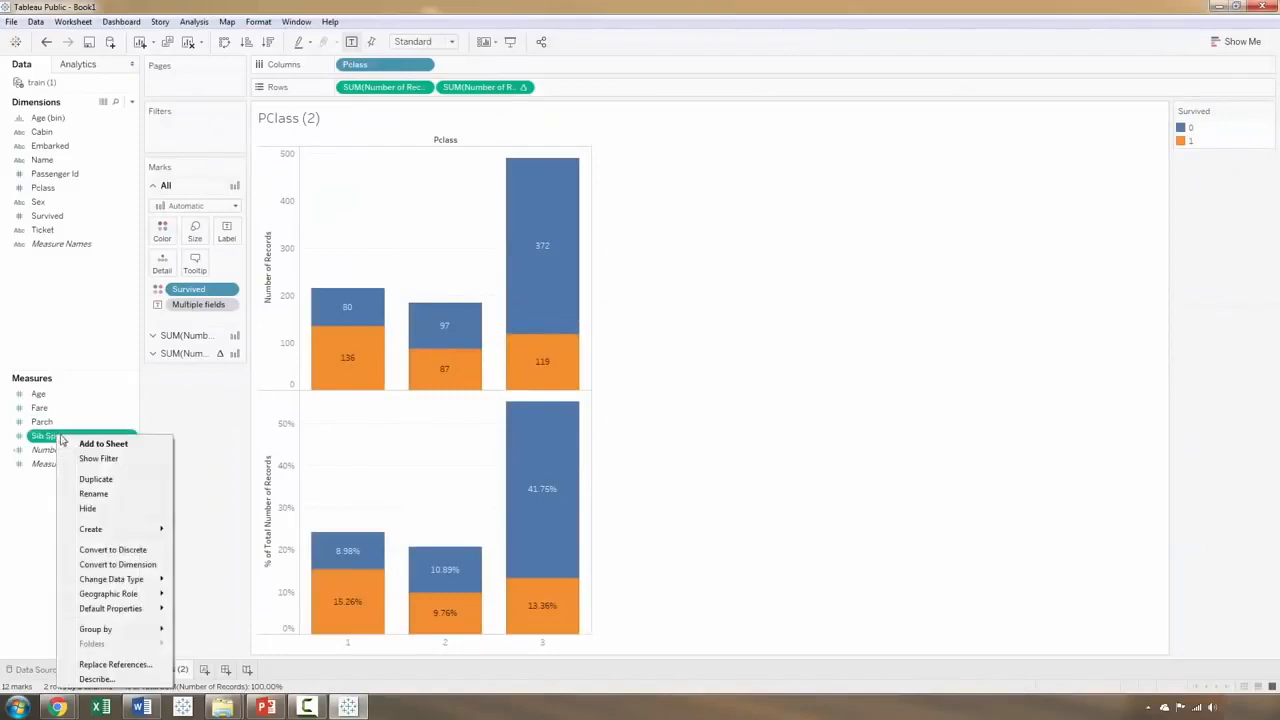
pyautogui.click(98, 566)
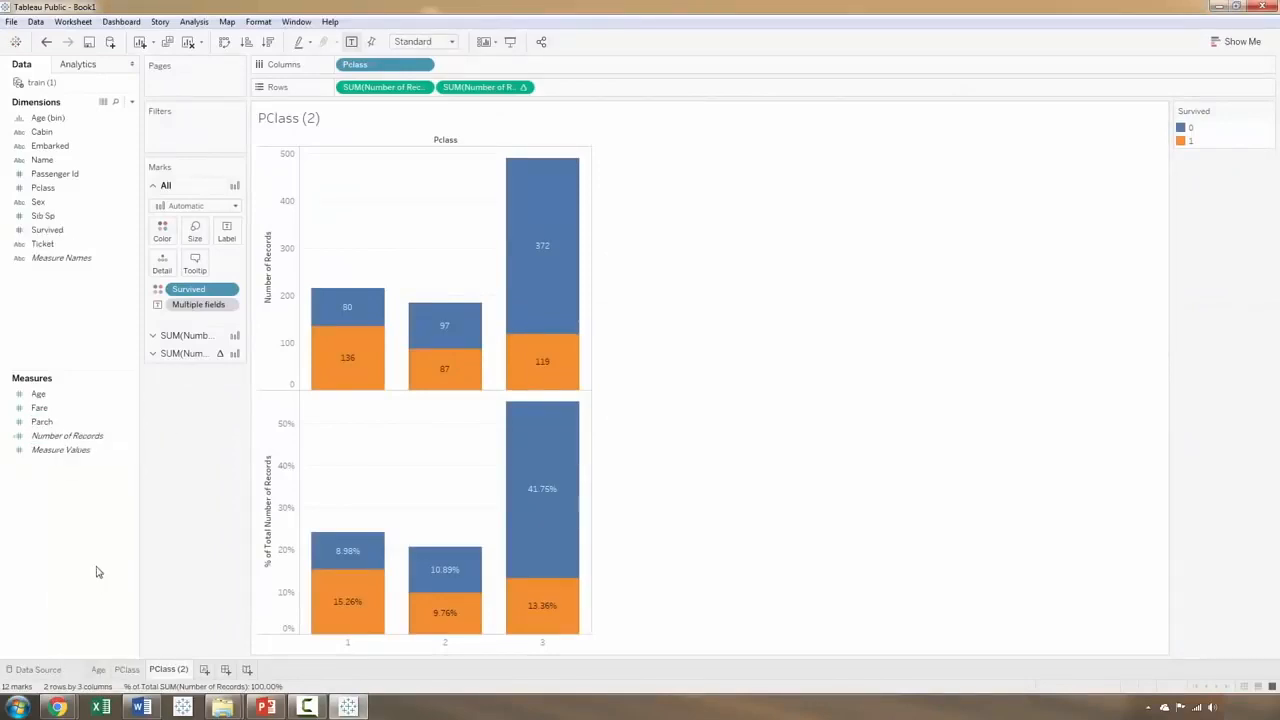
pyautogui.moveTo(357, 64); pyautogui.dragTo(186, 429)
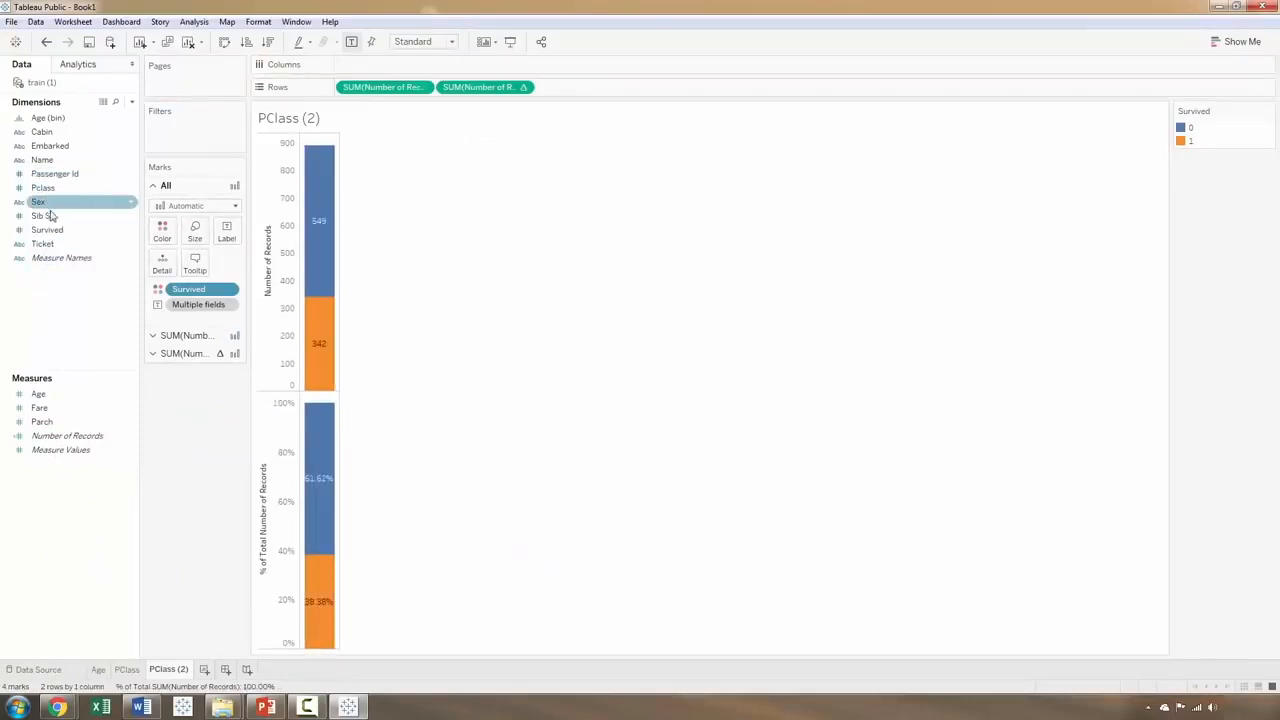
pyautogui.moveTo(45, 215); pyautogui.dragTo(423, 65)
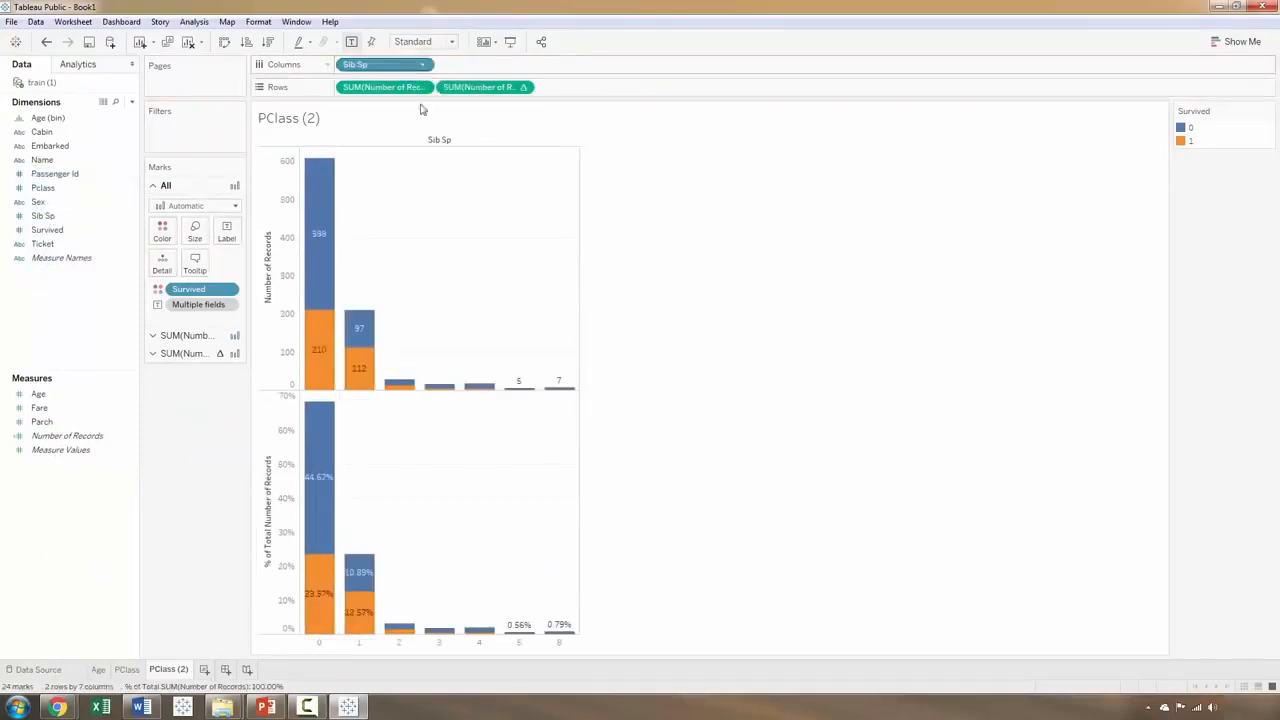
# Step: Rename the PClass (2) worksheet as Sibling Spouse
pyautogui.doubleClick(169, 671)
pyautogui.write('Si')
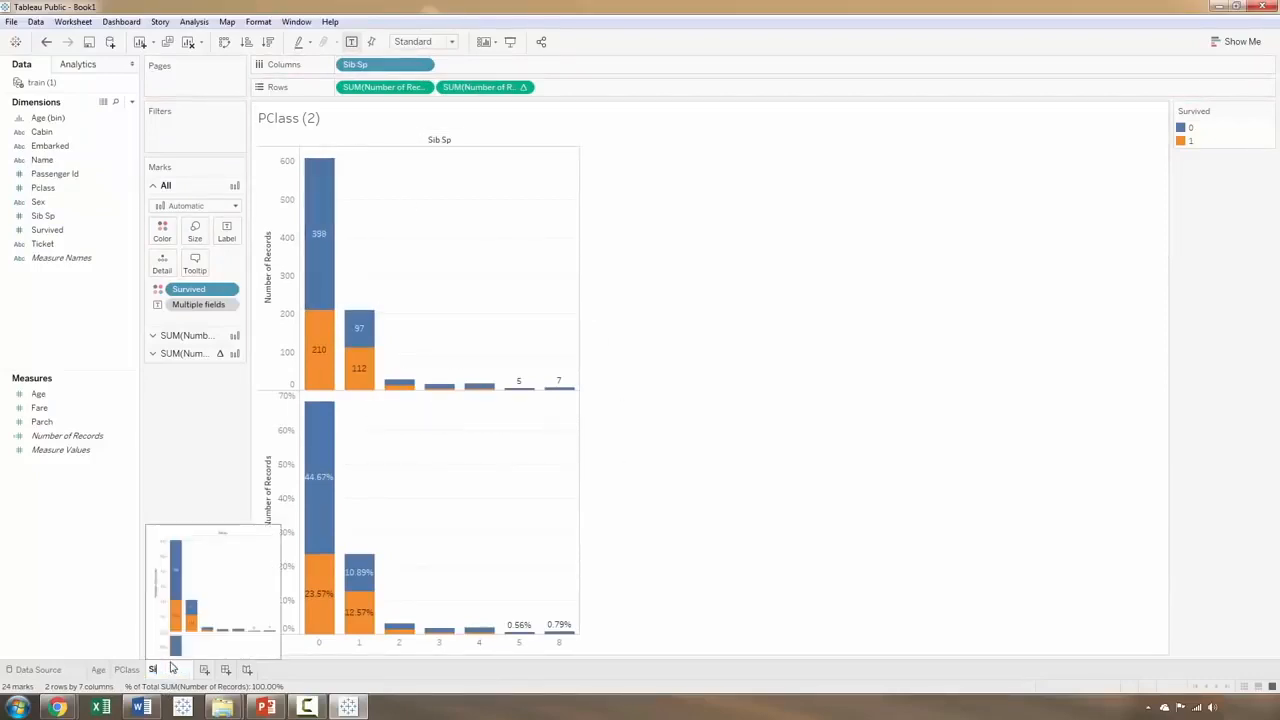
pyautogui.write('bling Spouse')
pyautogui.press('Return')
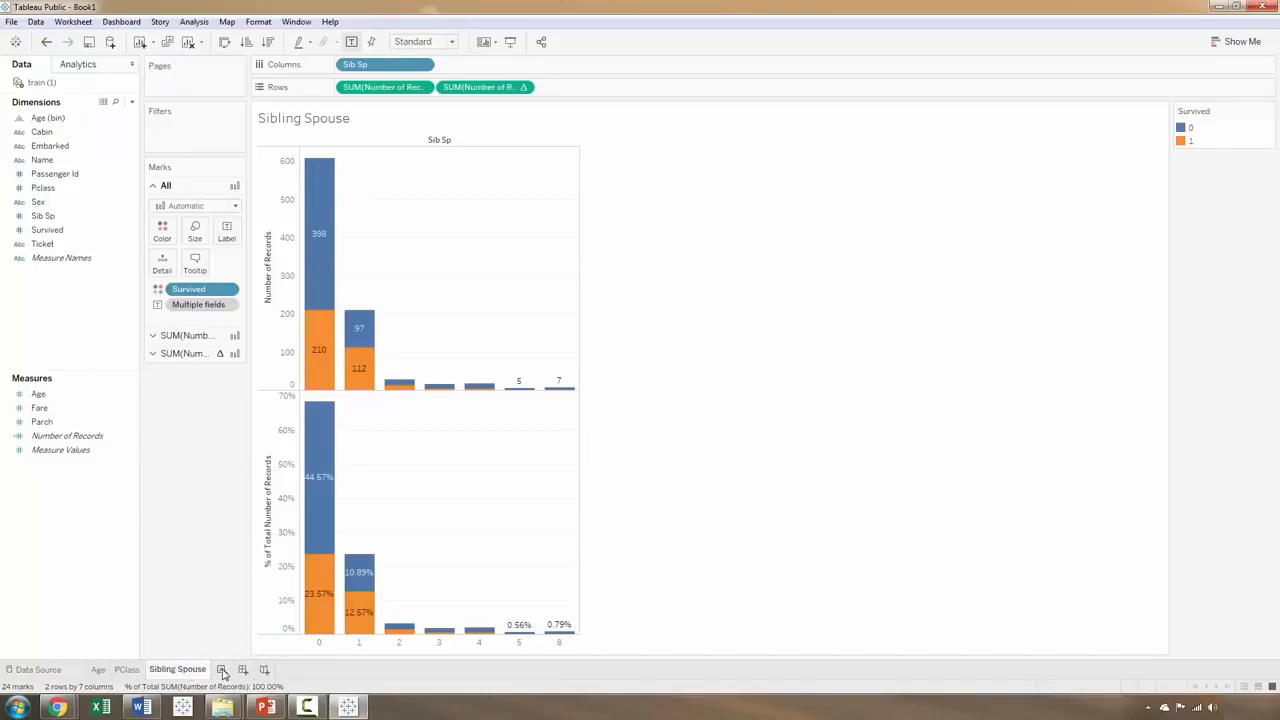
# Step: Add a new worksheet and chart Number of Records on Rows against Survived on Columns
pyautogui.click(222, 669)
pyautogui.click(73, 166)
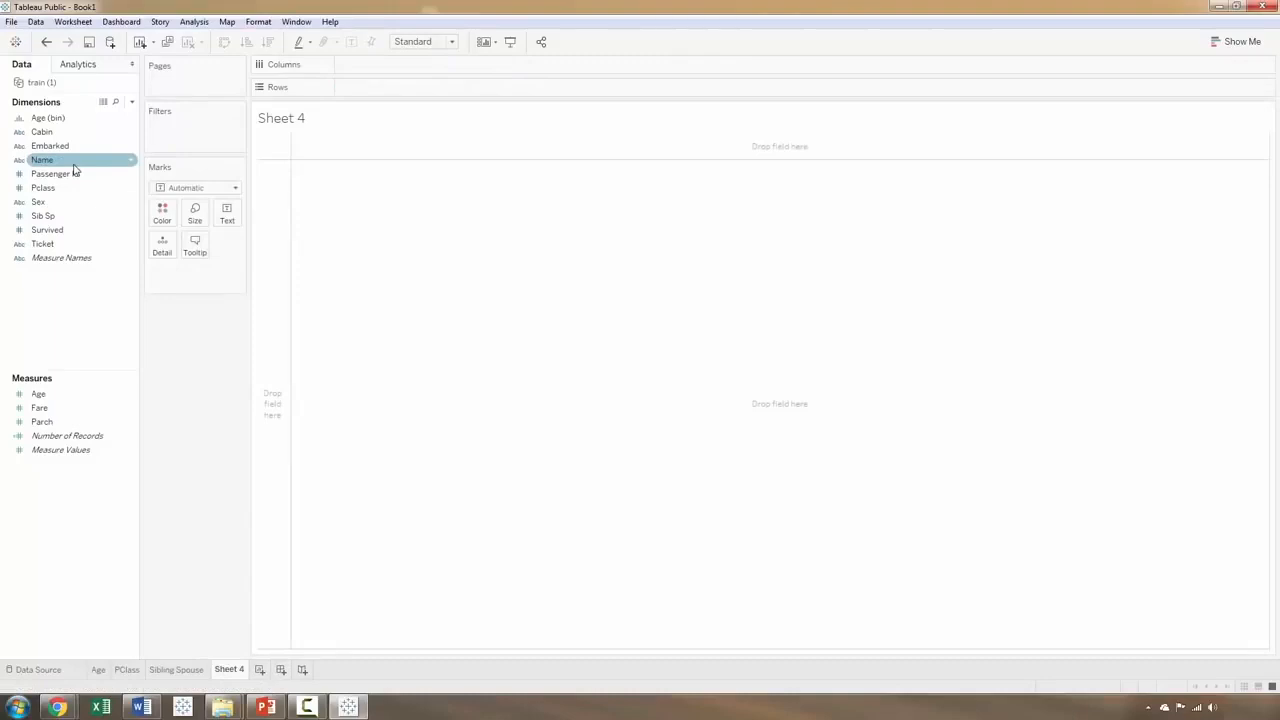
pyautogui.click(54, 191)
pyautogui.click(47, 231)
pyautogui.moveTo(46, 236); pyautogui.dragTo(448, 67)
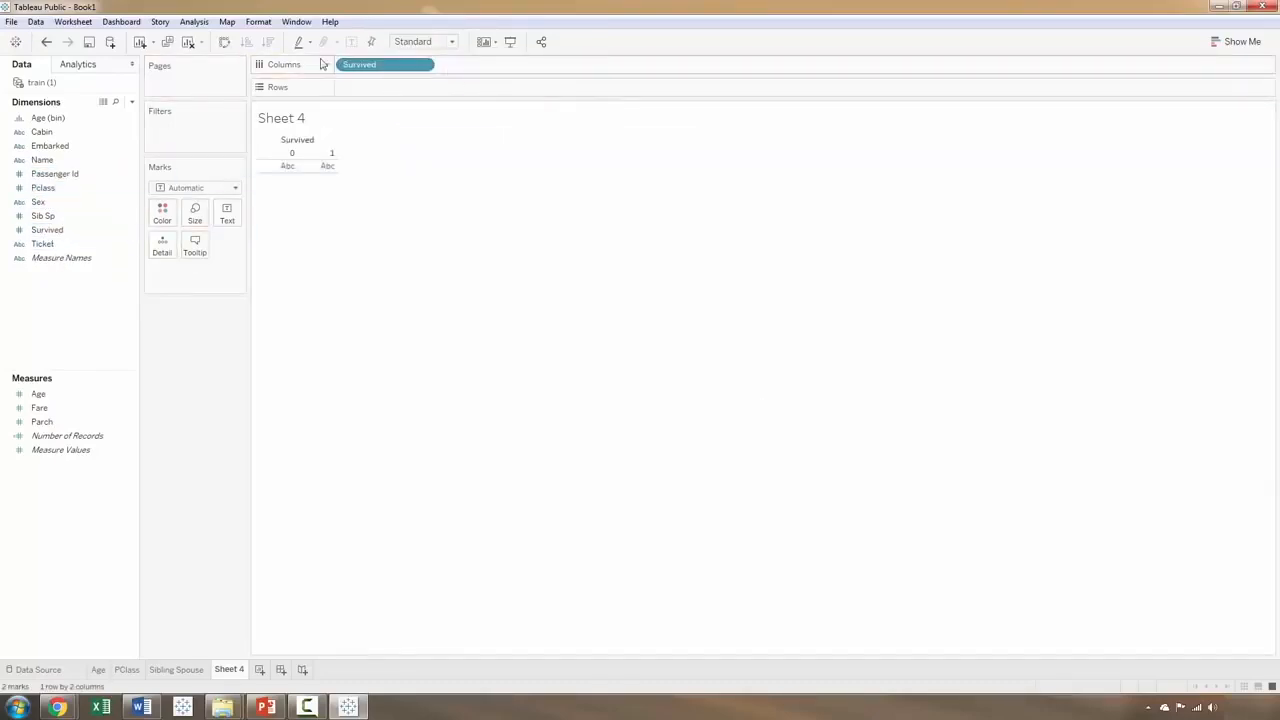
pyautogui.moveTo(67, 436); pyautogui.dragTo(452, 91)
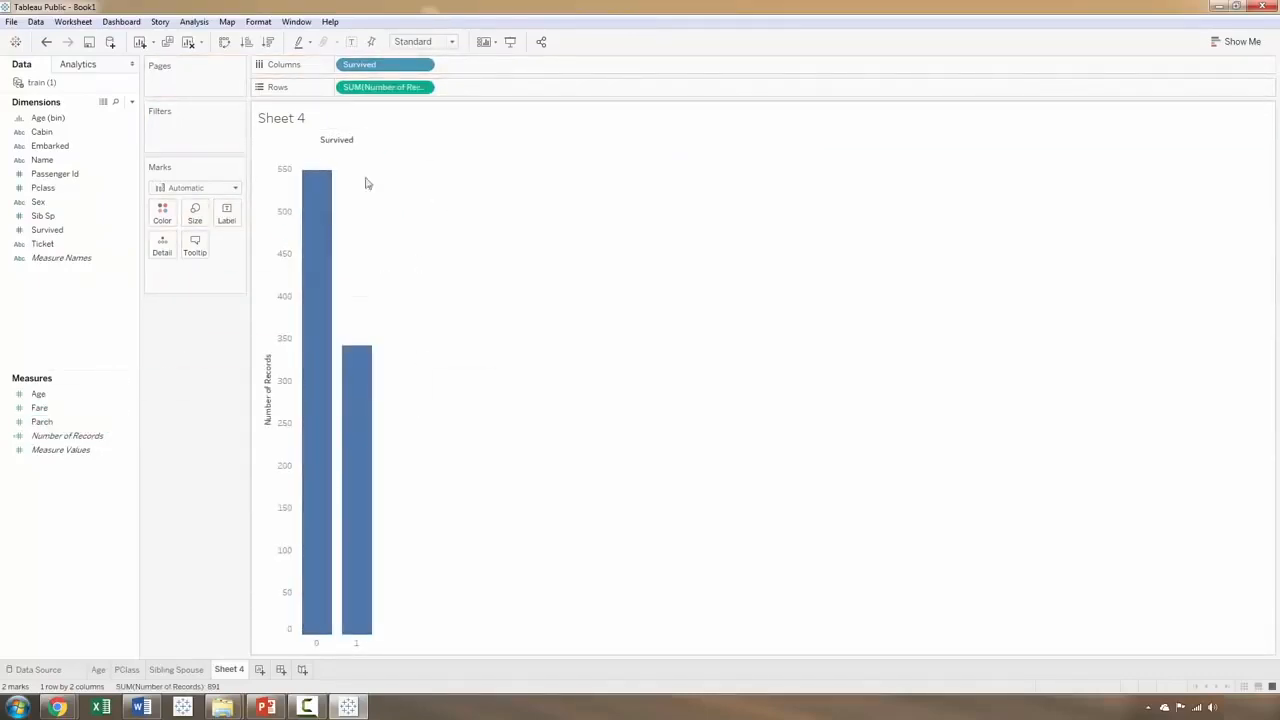
# Step: Turn the Survived bar chart into a pie chart
pyautogui.click(1240, 41)
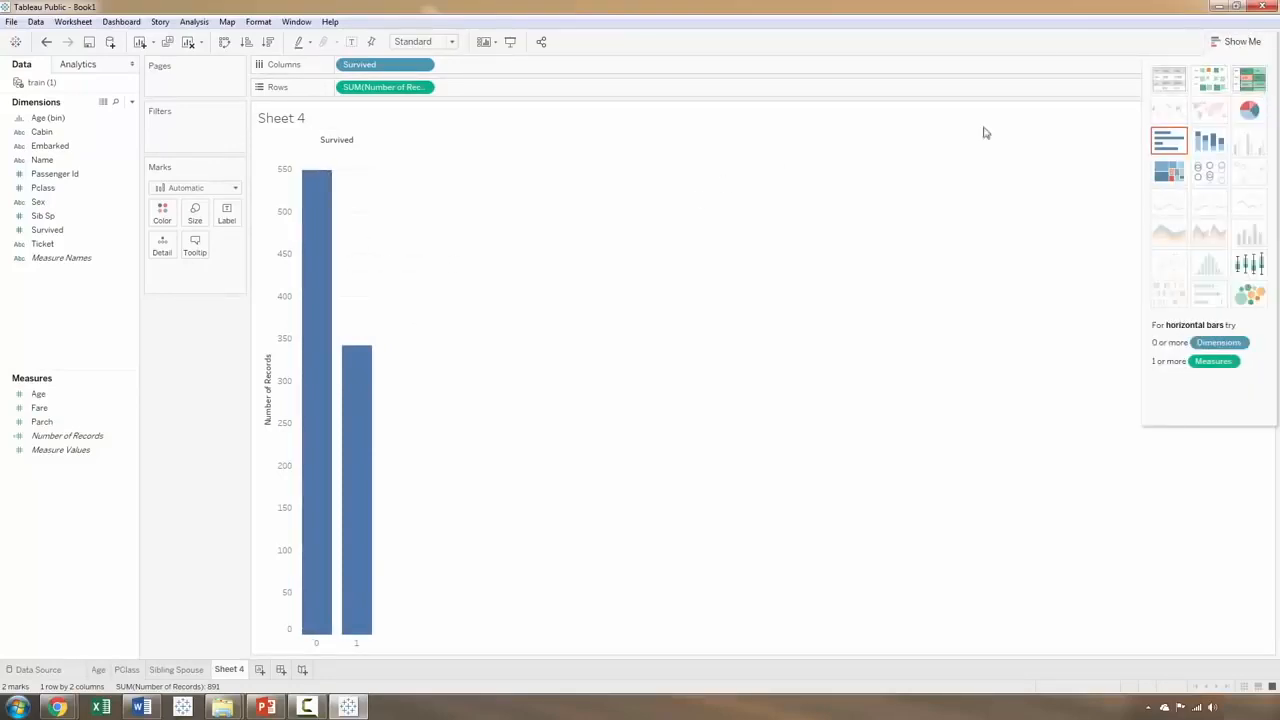
pyautogui.click(1236, 41)
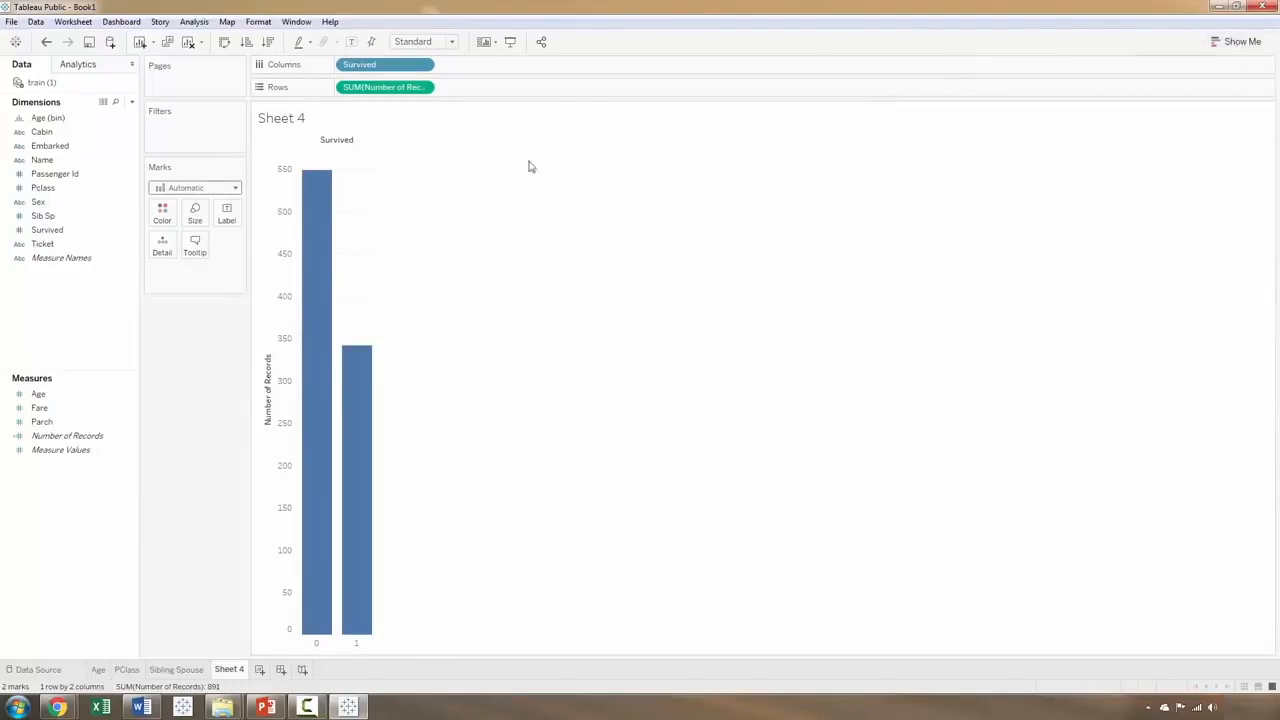
pyautogui.click(1255, 46)
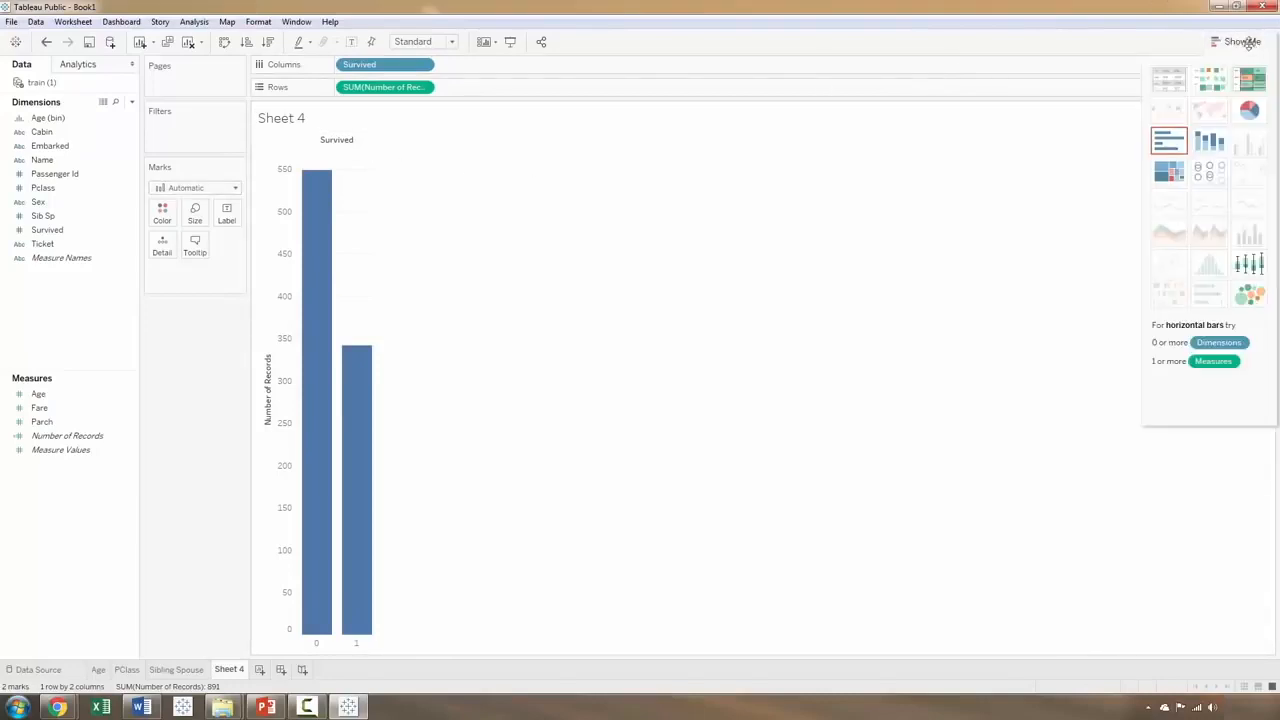
pyautogui.click(1251, 111)
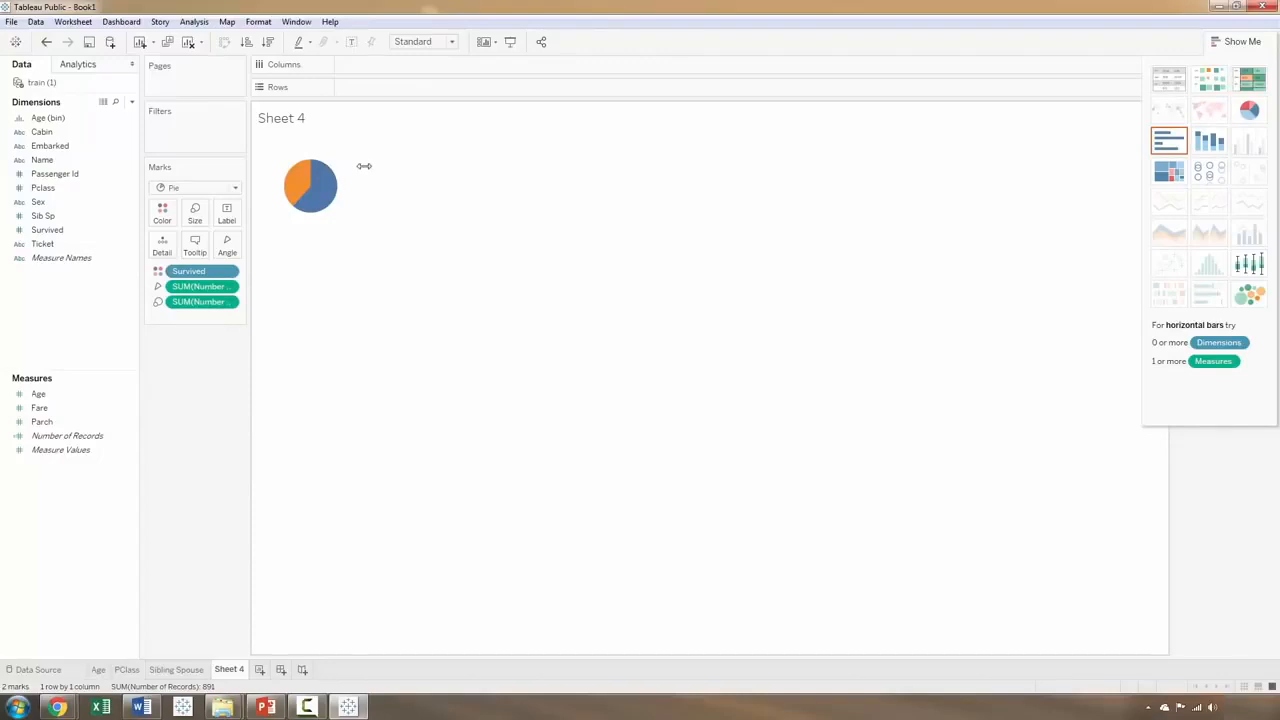
pyautogui.moveTo(364, 166); pyautogui.dragTo(430, 167)
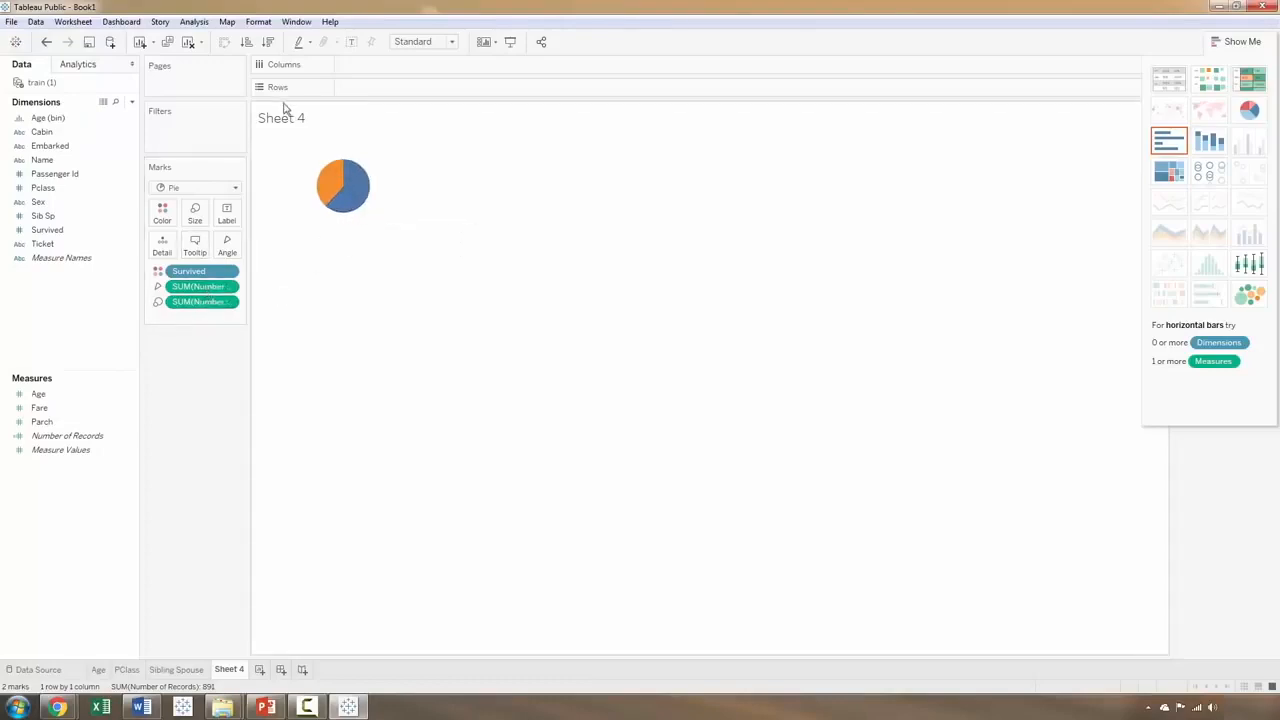
pyautogui.click(1248, 118)
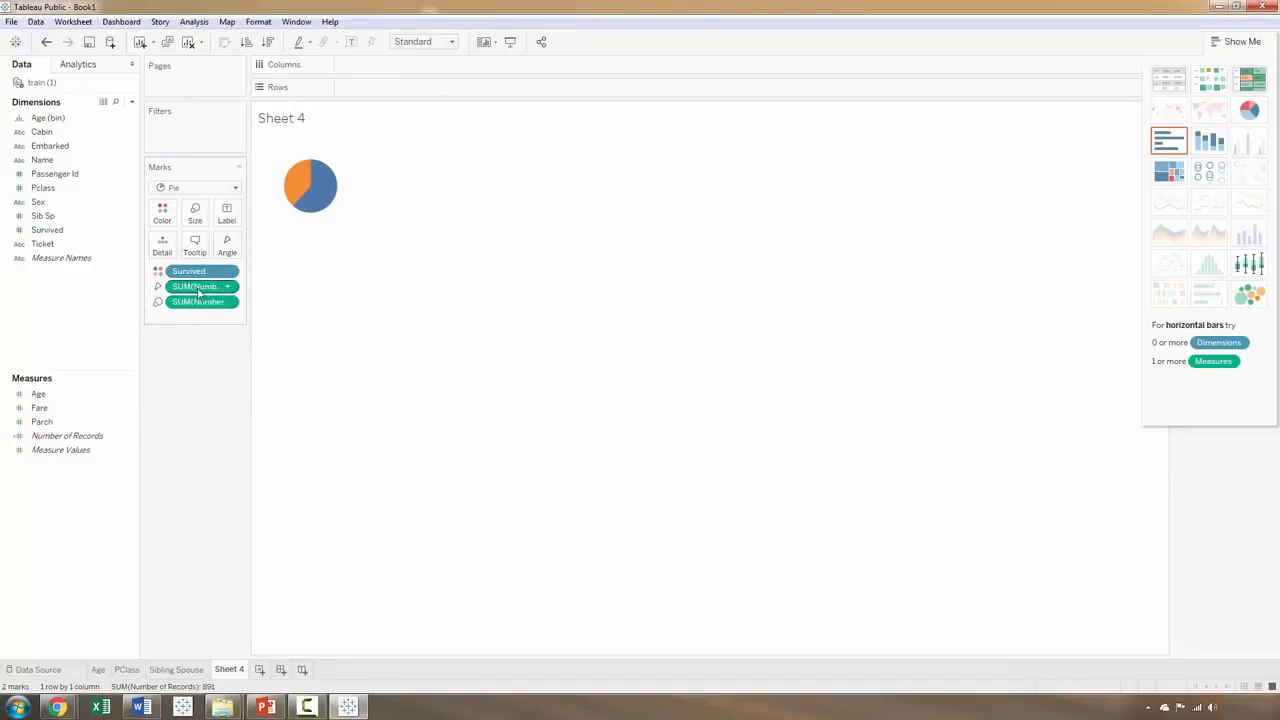
# Step: Label the pie slices with the Number of Records sum and the Survived value
pyautogui.moveTo(320, 185)
pyautogui.moveTo(198, 289); pyautogui.dragTo(232, 214)
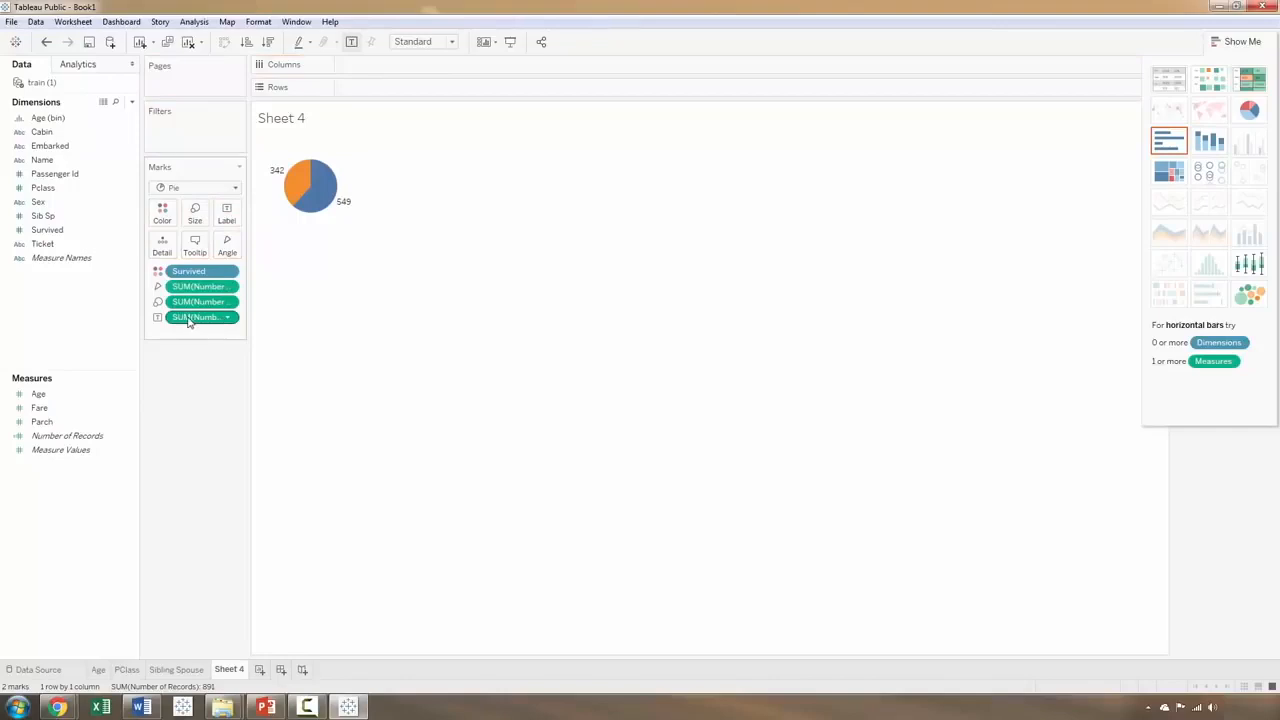
pyautogui.moveTo(188, 319); pyautogui.dragTo(227, 216)
pyautogui.moveTo(188, 271); pyautogui.dragTo(228, 224)
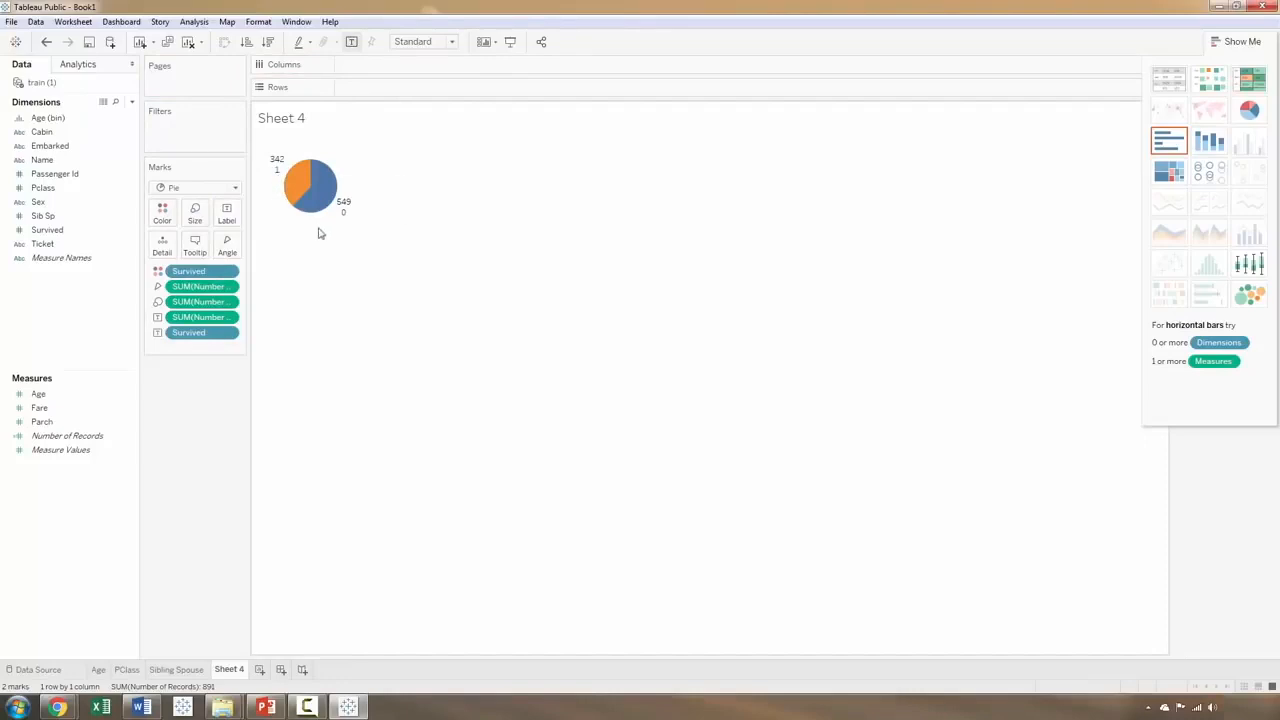
pyautogui.moveTo(281, 173)
pyautogui.moveTo(344, 221)
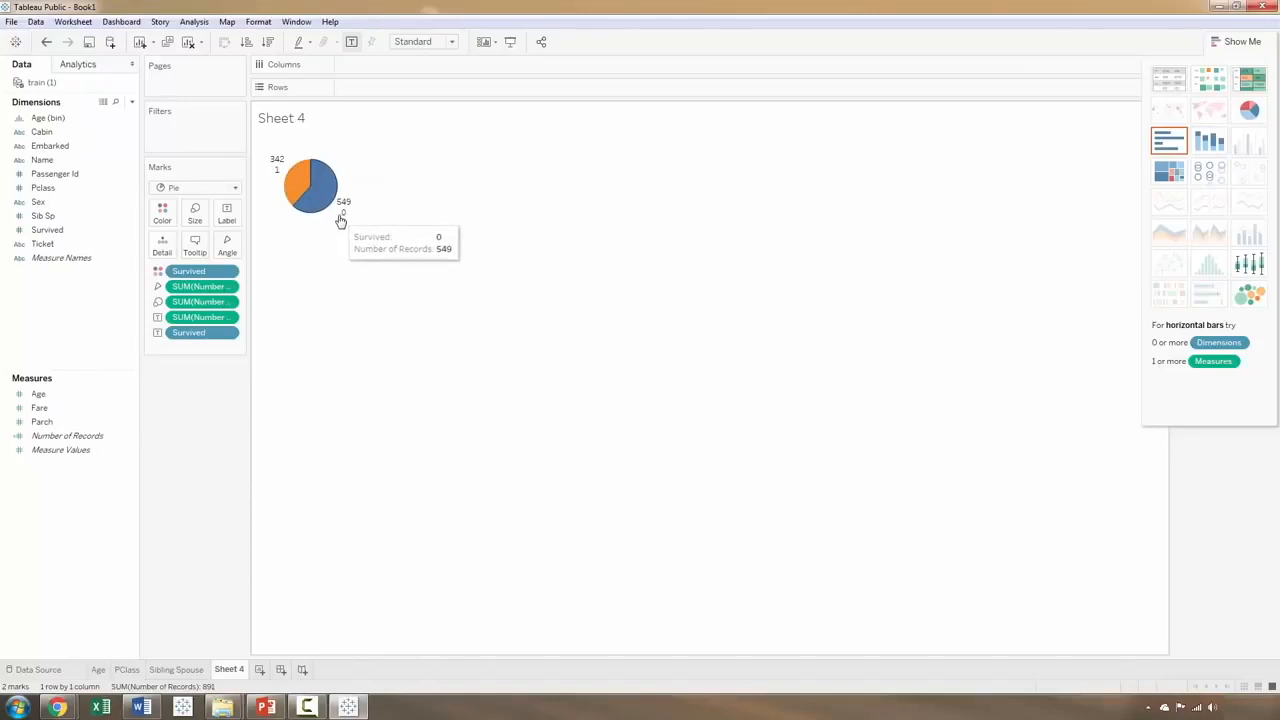
# Step: Rename the Sheet 4 worksheet as Survived
pyautogui.doubleClick(229, 668)
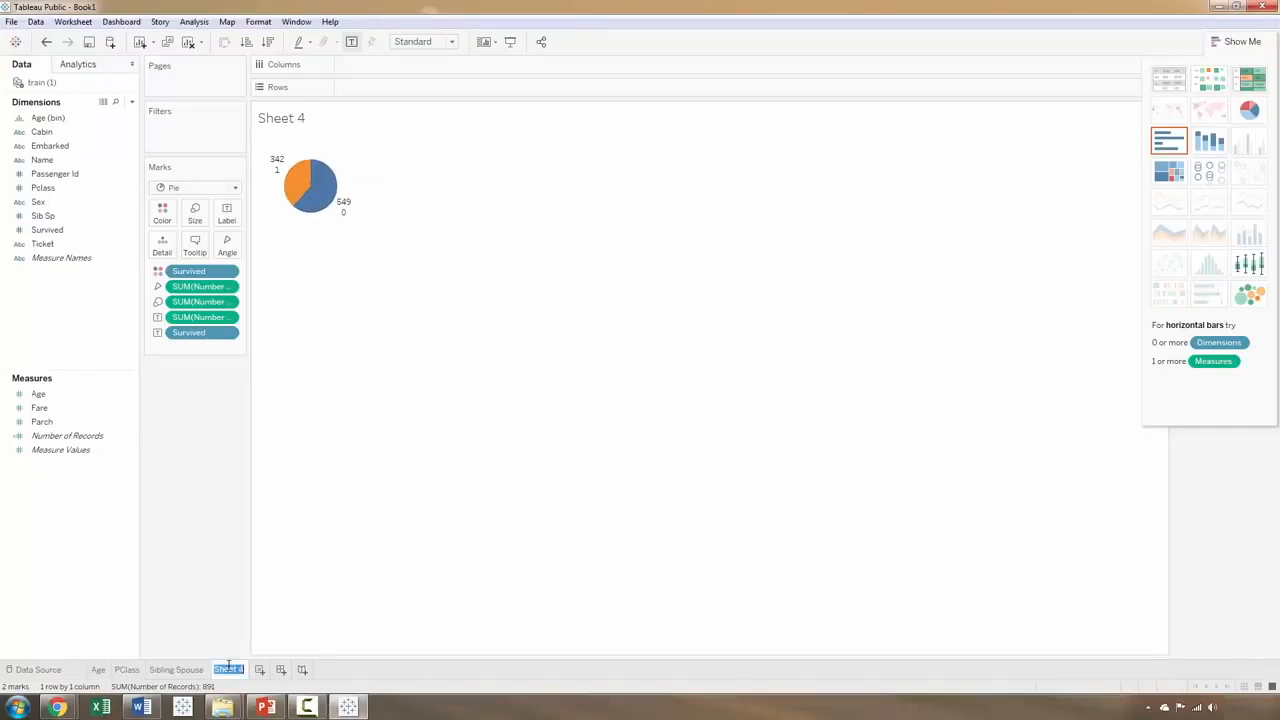
pyautogui.write('Survived')
pyautogui.press('Return')
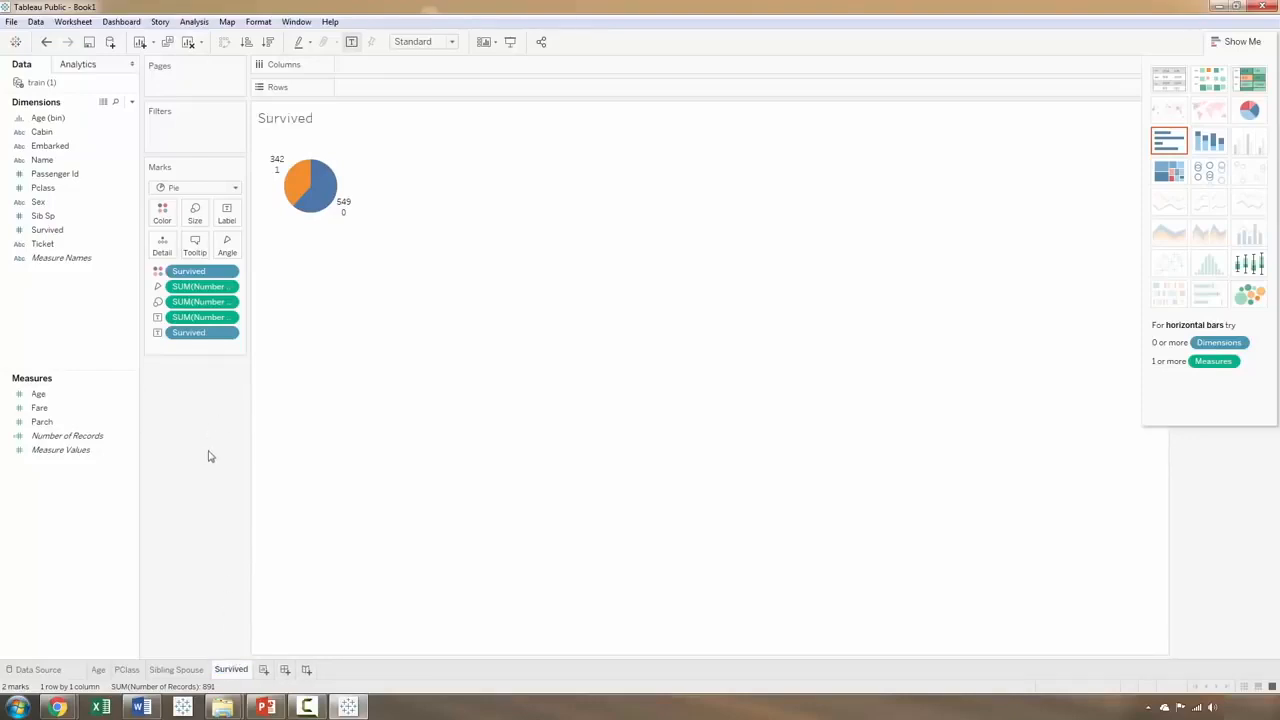
# Step: Go back through the Sibling Spouse and PClass worksheets to Age, and hide the chart-type suggestions
pyautogui.click(188, 670)
pyautogui.click(128, 670)
pyautogui.click(98, 670)
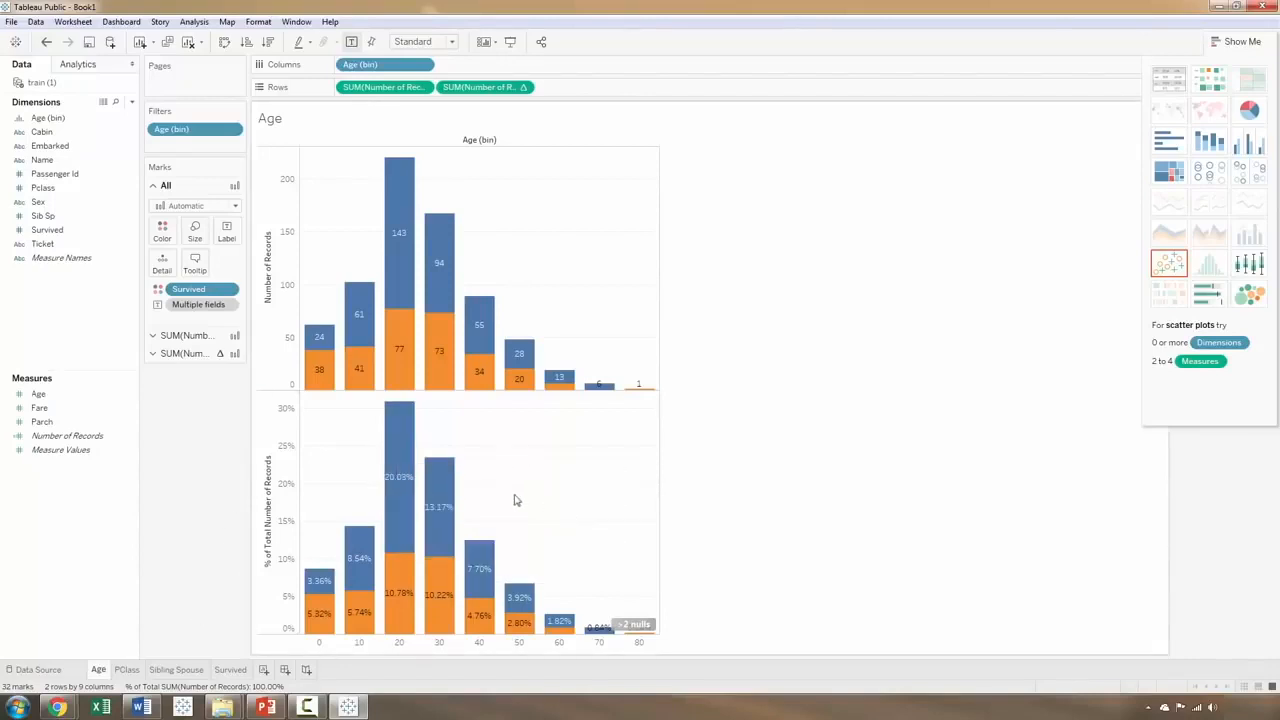
pyautogui.click(1243, 42)
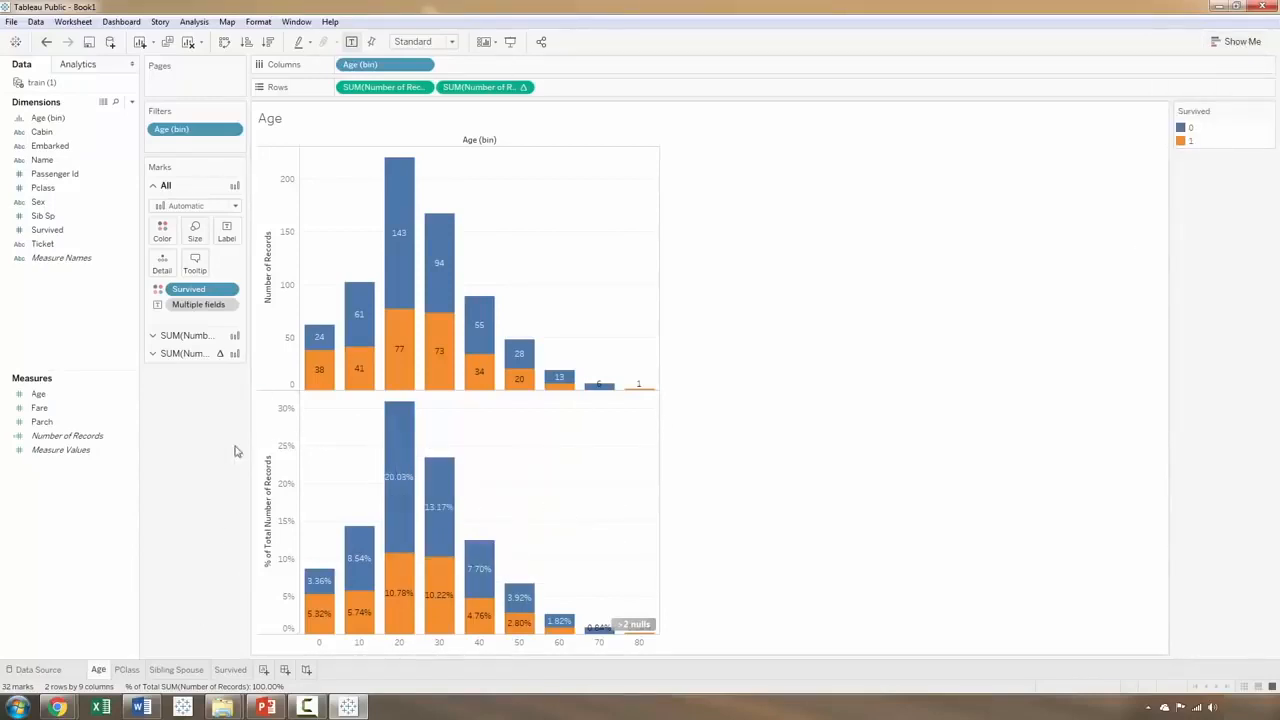
# Step: Create a calculated field from the Age measure and name it Custom Age Bins
pyautogui.rightClick(47, 395)
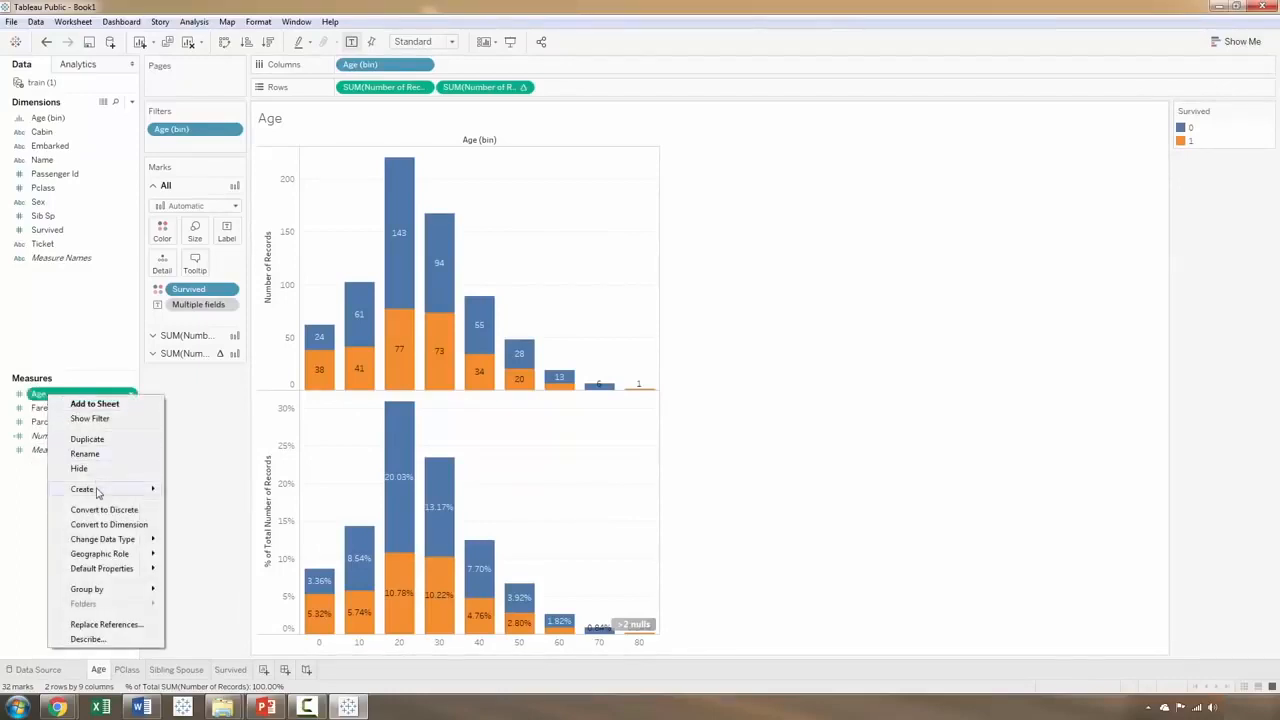
pyautogui.moveTo(95, 489)
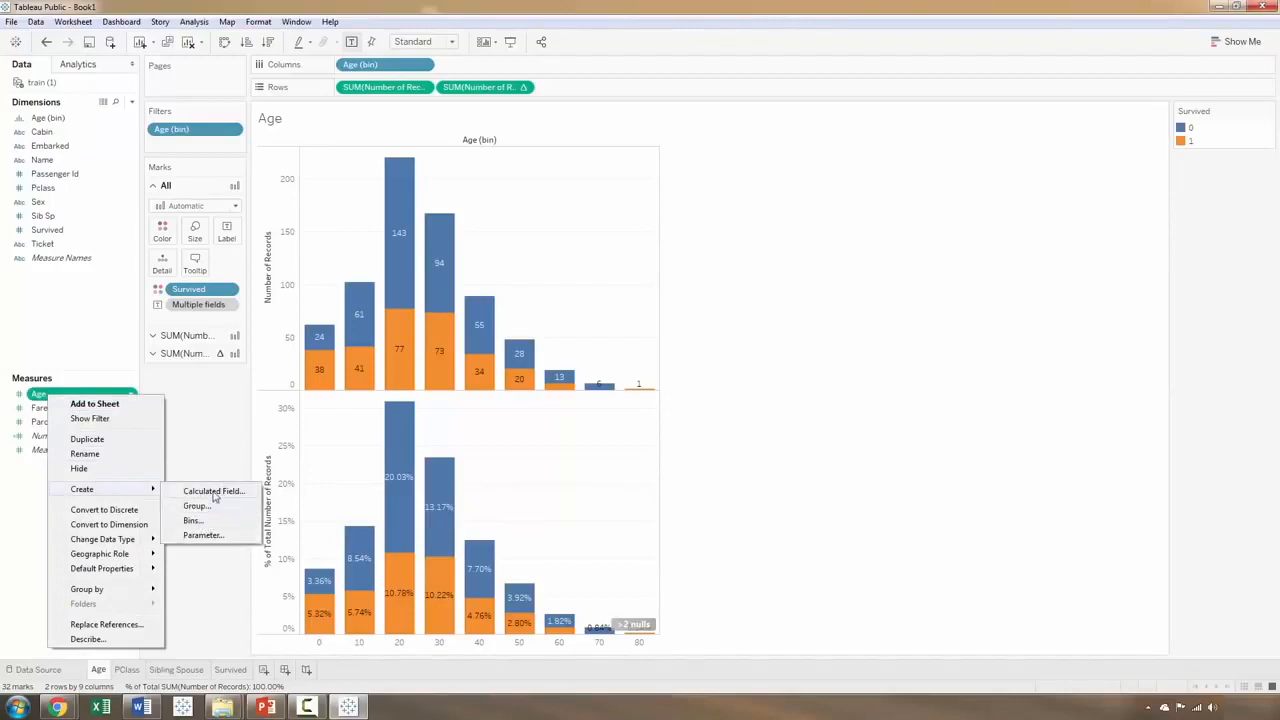
pyautogui.click(213, 492)
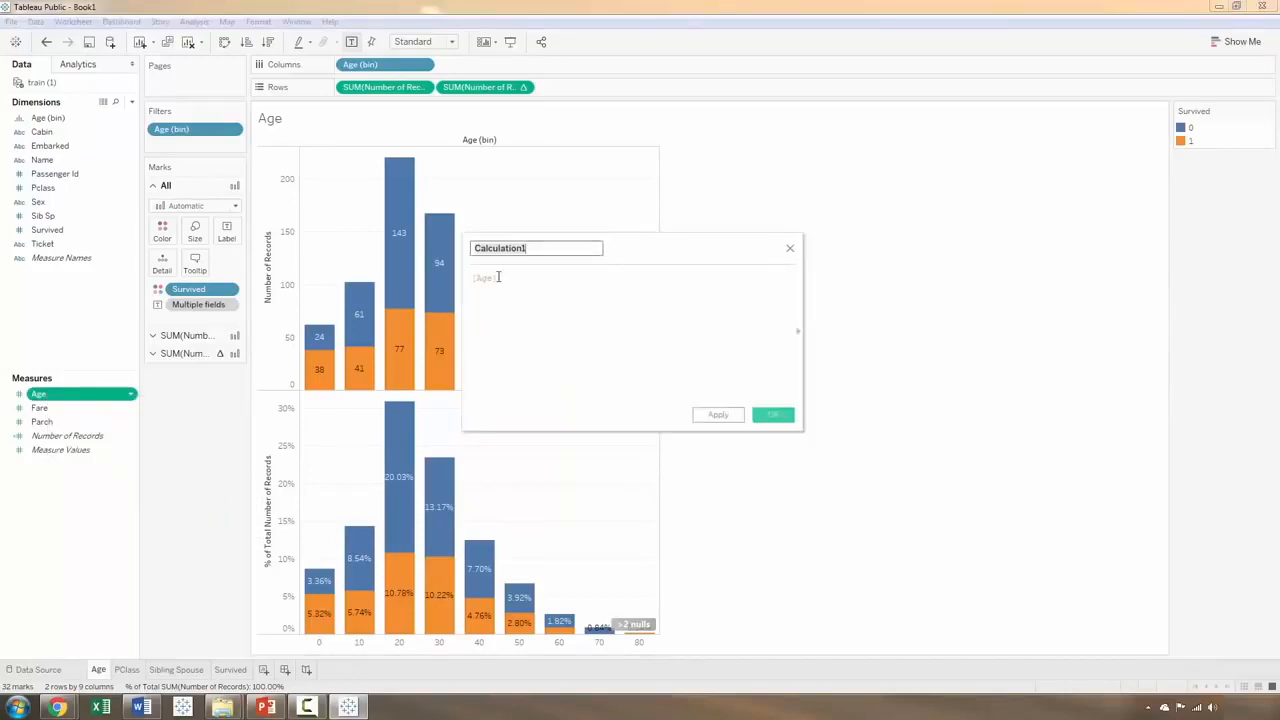
pyautogui.write('Cust')
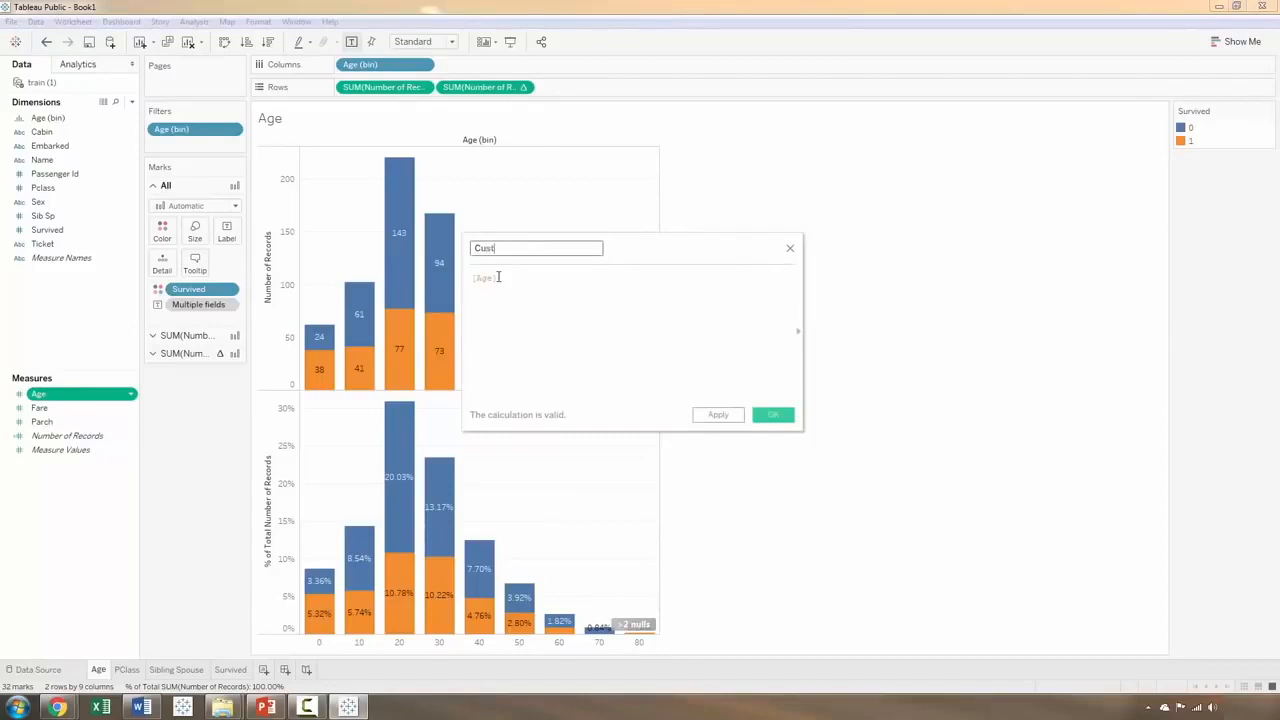
pyautogui.write('om')
# Step: Replace the default formula with a first condition: if [Age] <= 10 THEN '0-10' ELSEIF
pyautogui.click(503, 277)
pyautogui.press('BackSpace')
pyautogui.press('BackSpace')
pyautogui.press('BackSpace')
pyautogui.press('BackSpace')
pyautogui.press('BackSpace')
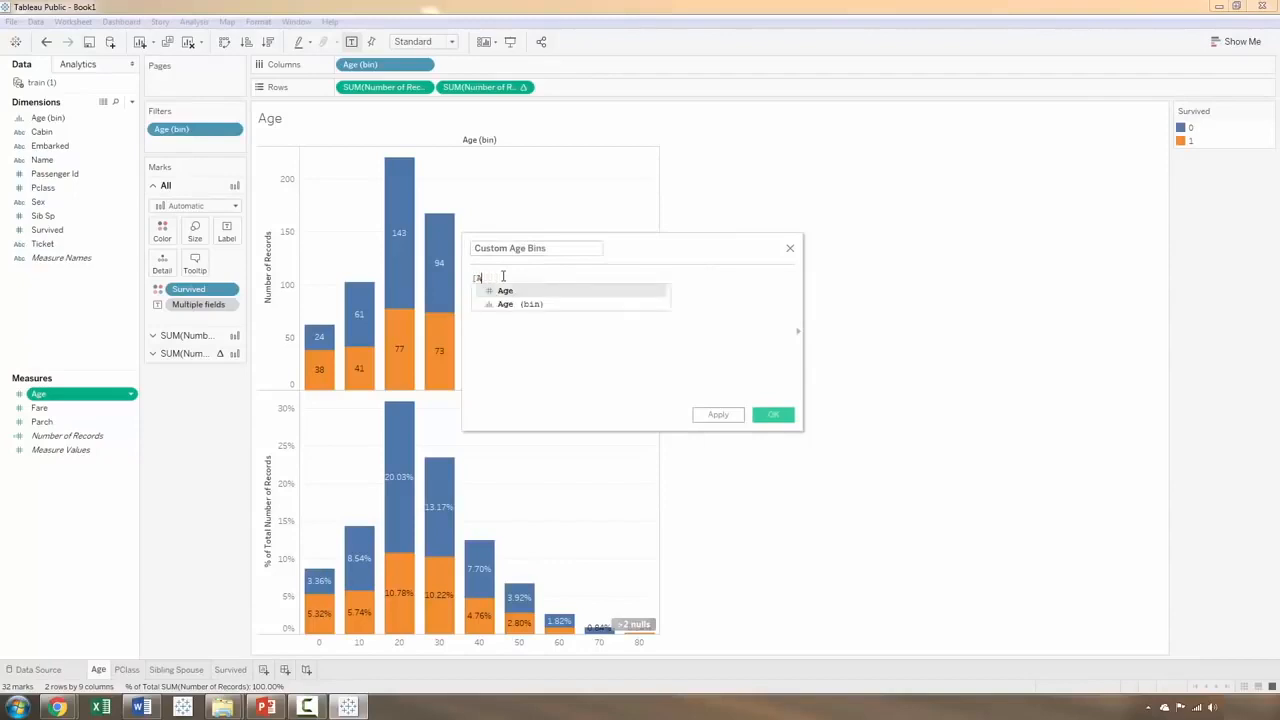
pyautogui.write('if age')
pyautogui.press('Return')
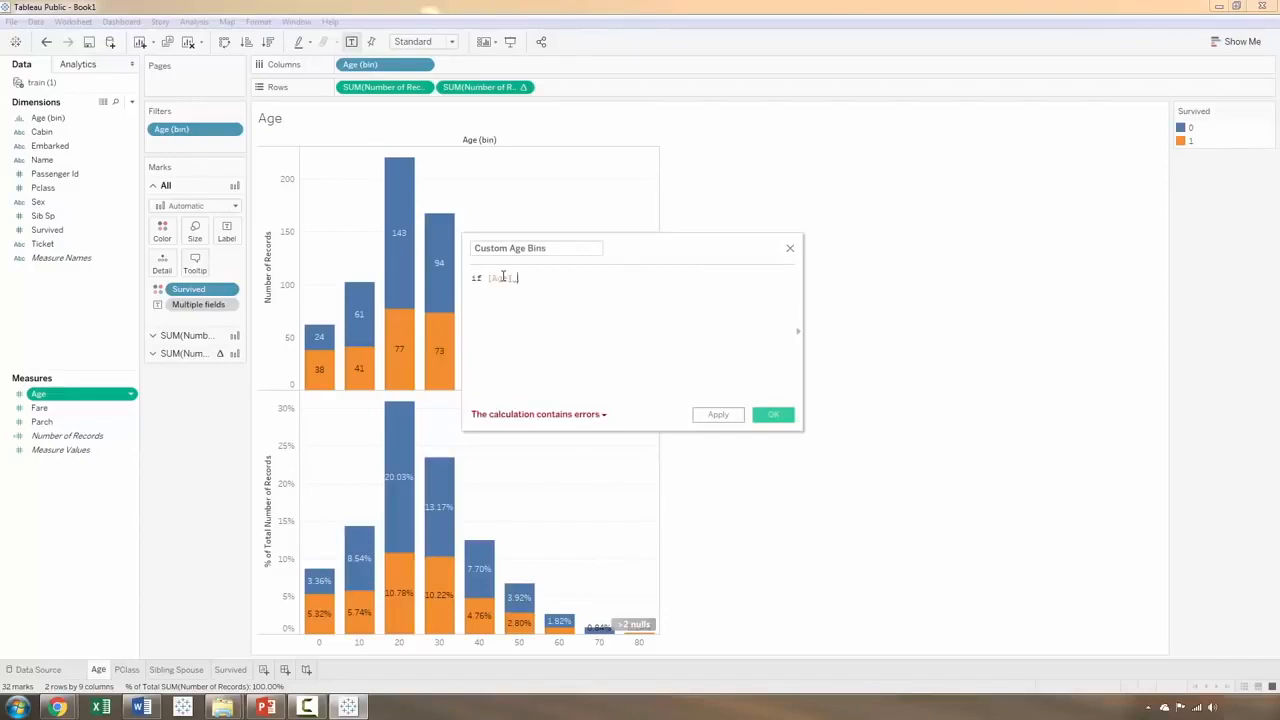
pyautogui.write('<')
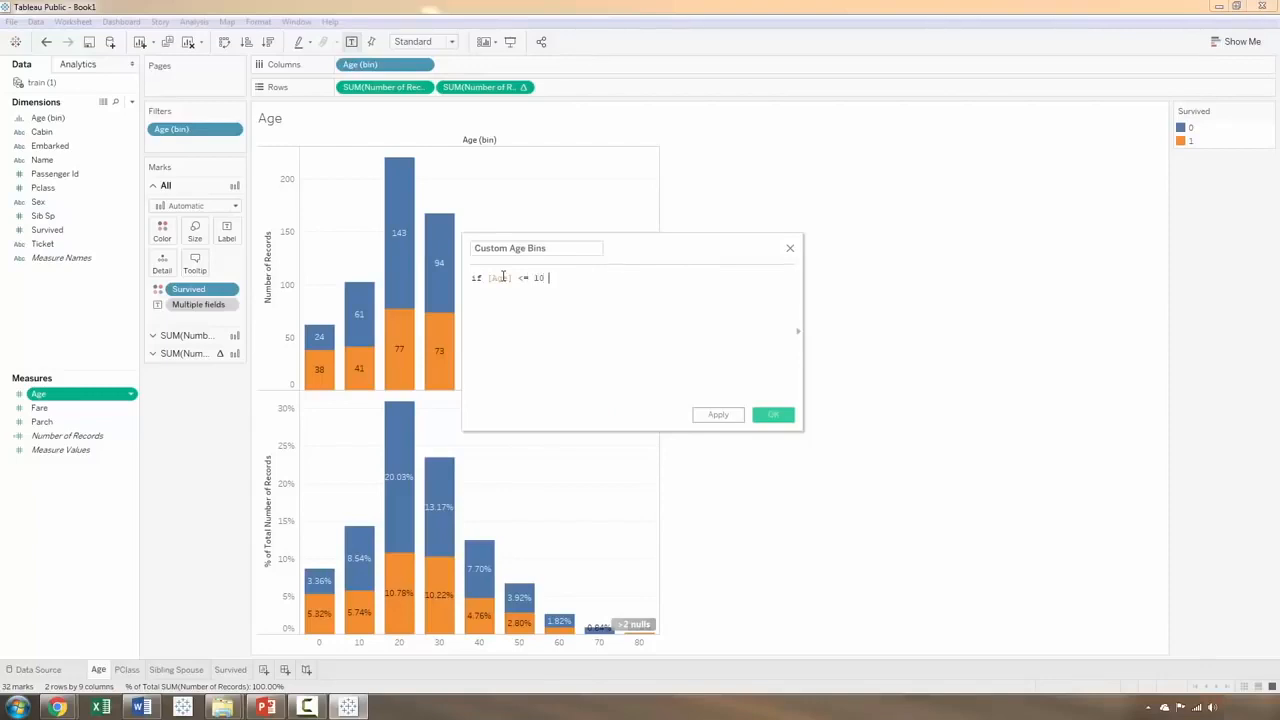
pyautogui.write("= 10 THEN '0-10")
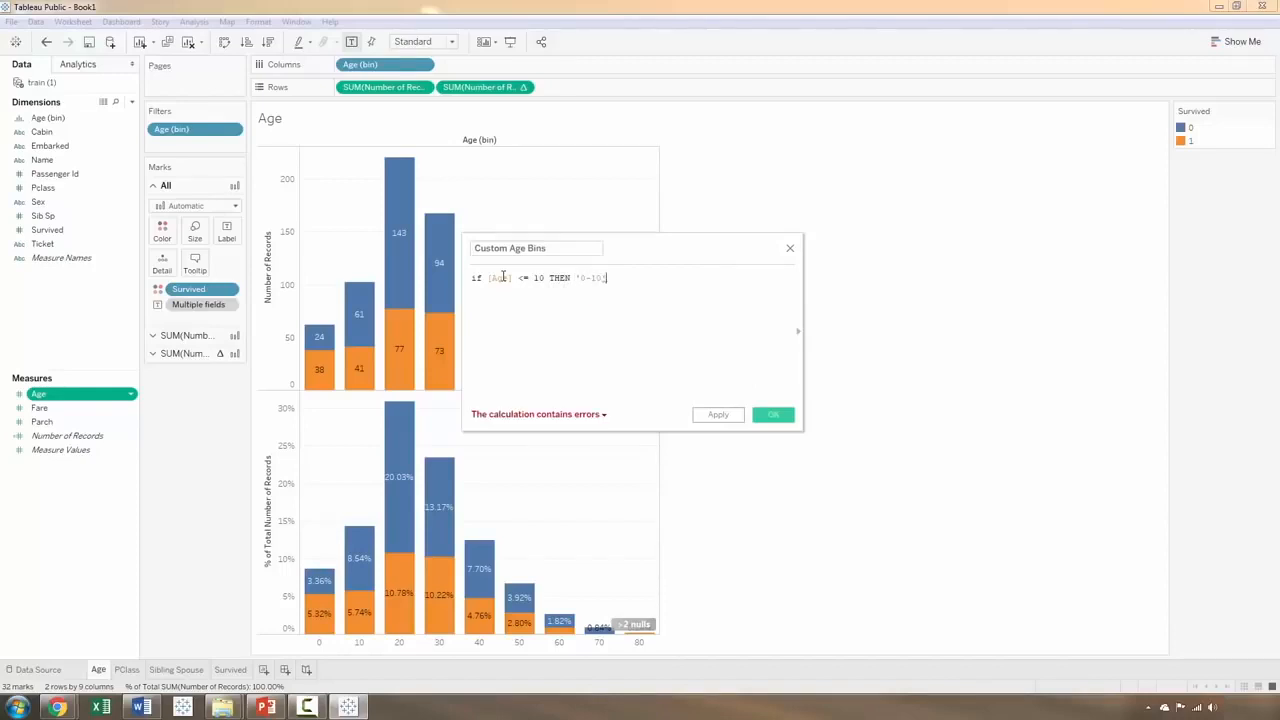
pyautogui.write("' ELSE")
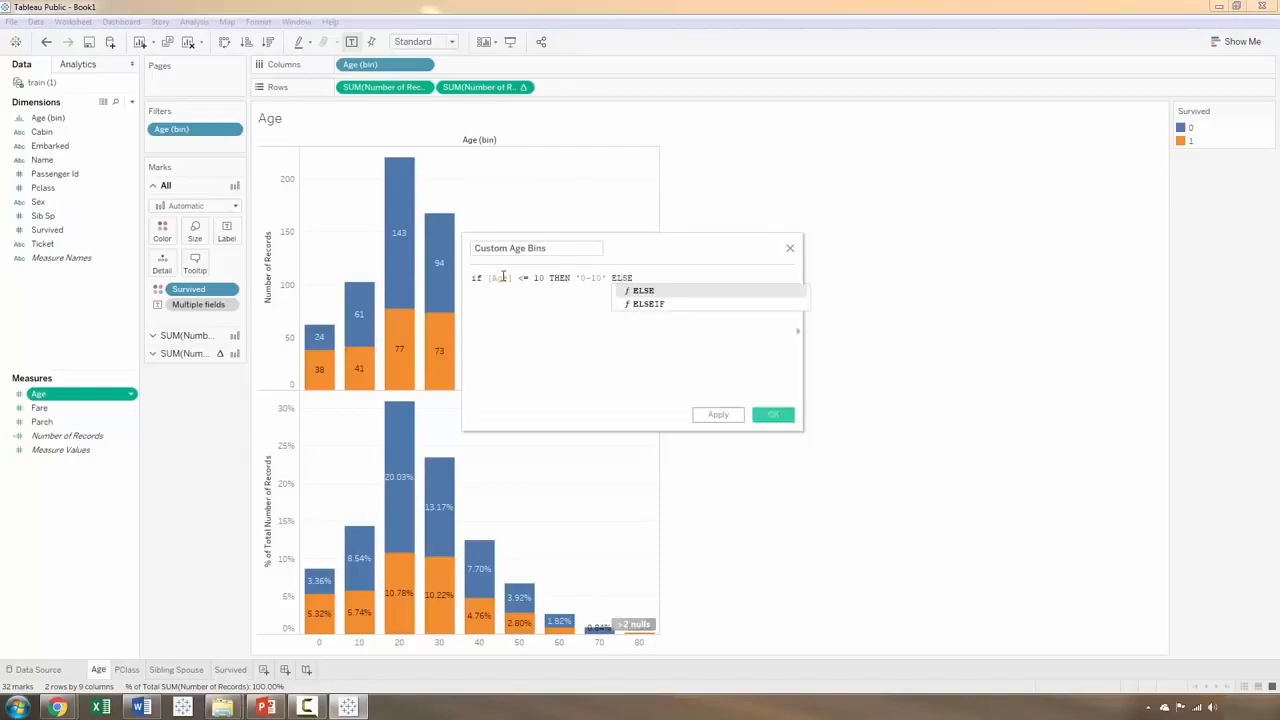
pyautogui.press('Down')
pyautogui.press('Return')
# Step: Add a second condition to the formula: [Age] > 10 and [Age] <= 20 then '11-20' ELSEIF
pyautogui.press('Return')
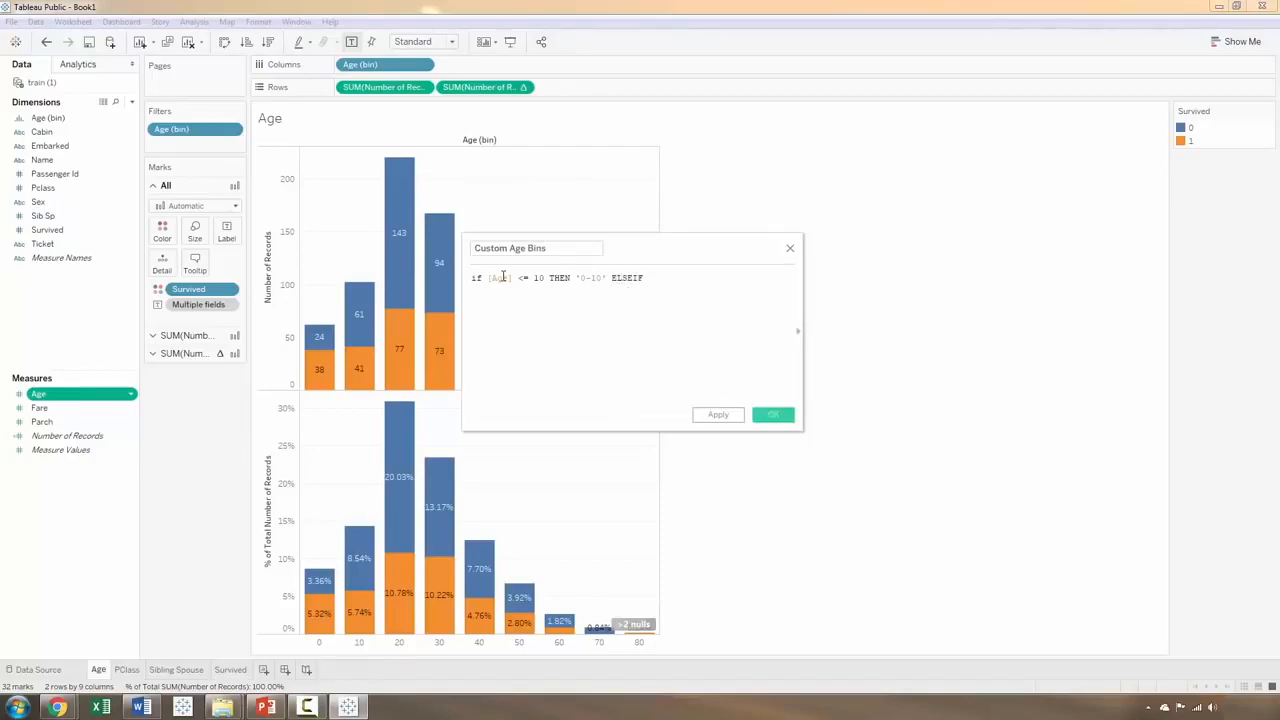
pyautogui.write('[Age]')
pyautogui.press('Return')
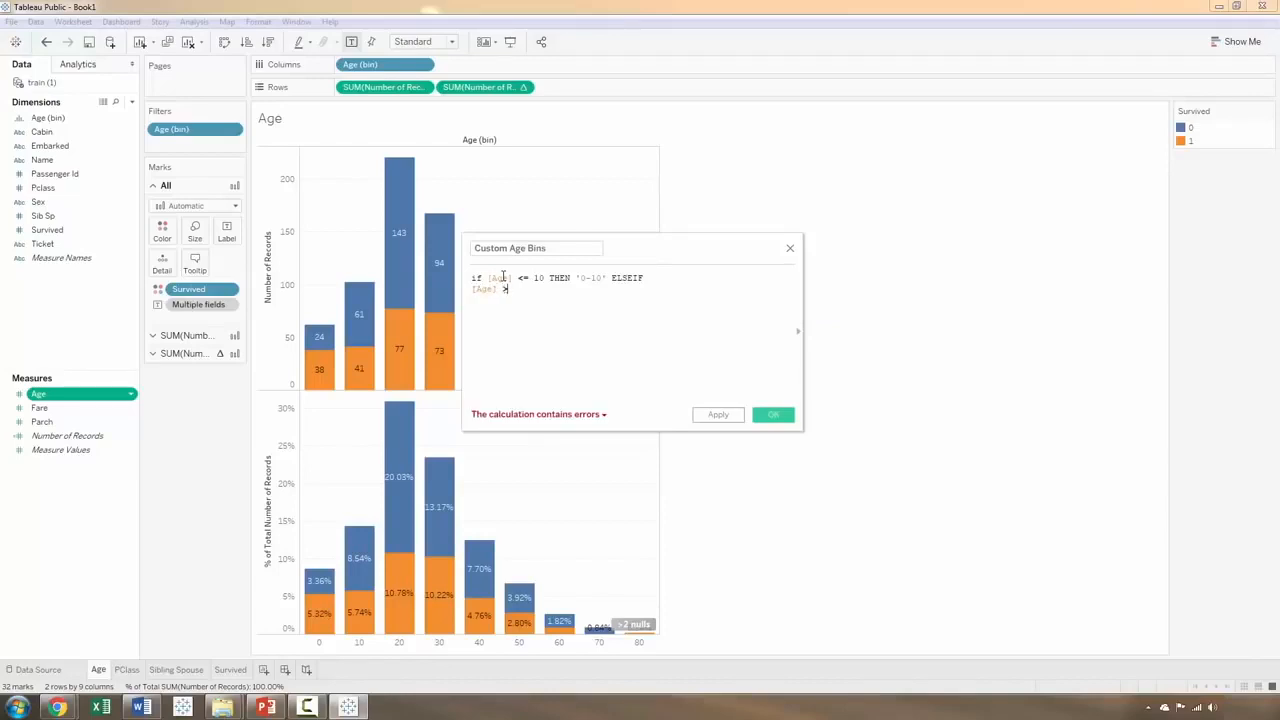
pyautogui.write('> ')
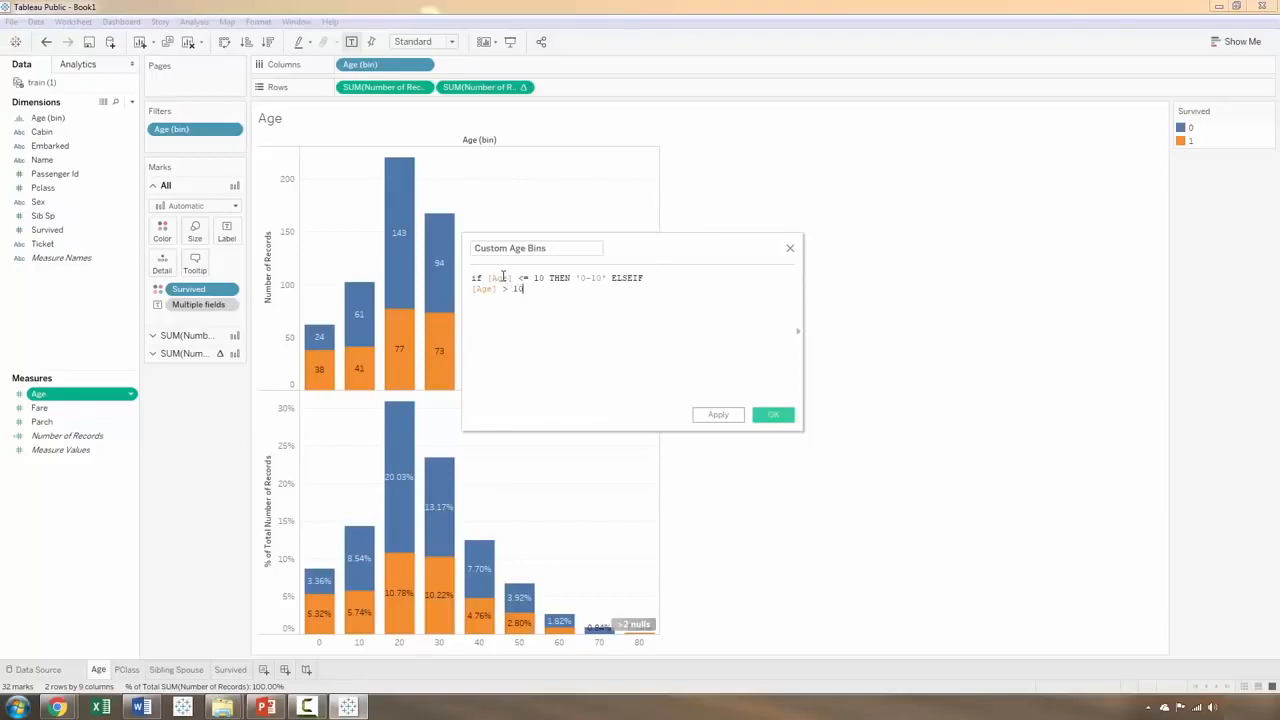
pyautogui.write('10 an')
pyautogui.press('BackSpace')
pyautogui.press('BackSpace')
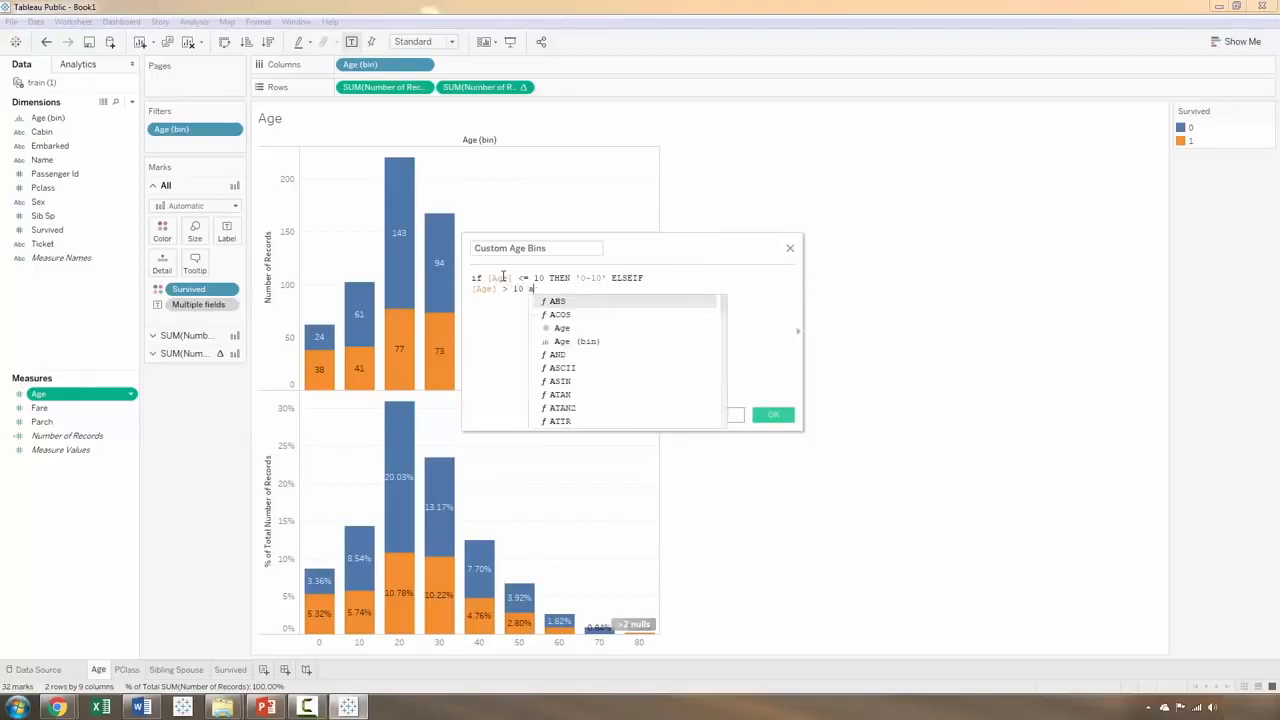
pyautogui.write('and ')
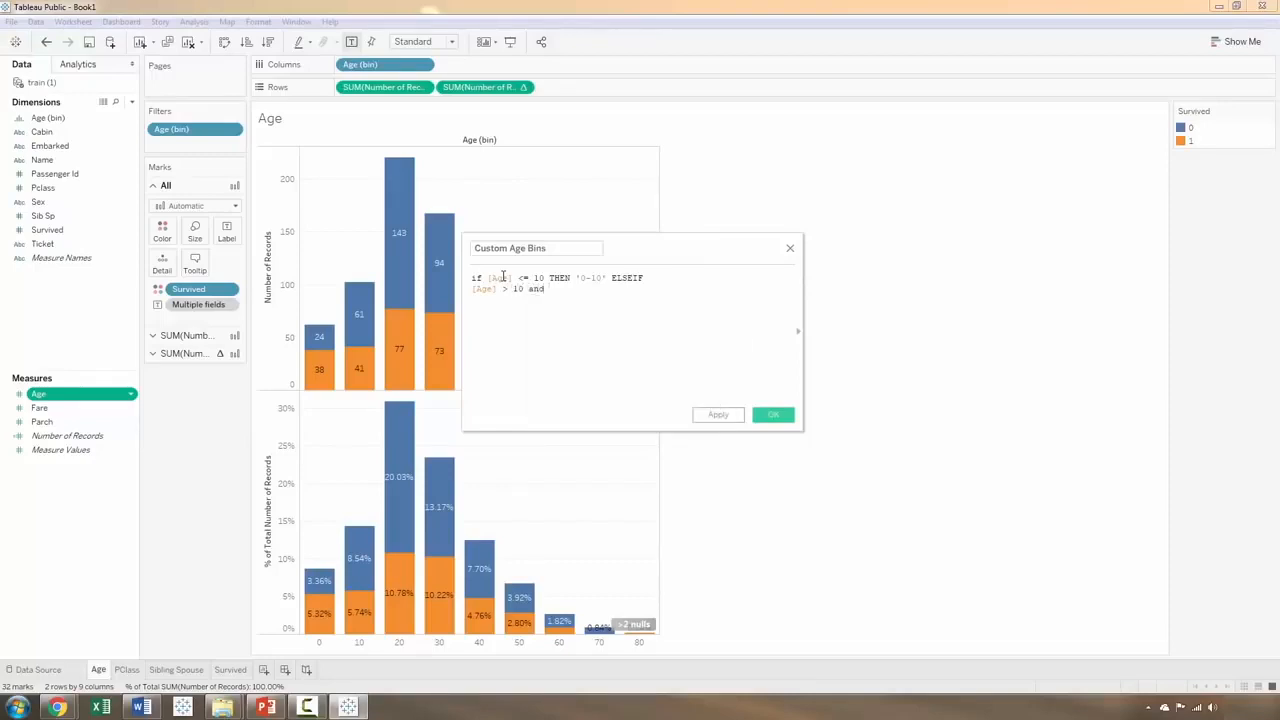
pyautogui.write('age')
pyautogui.press('Return')
pyautogui.write("<= 20 then '")
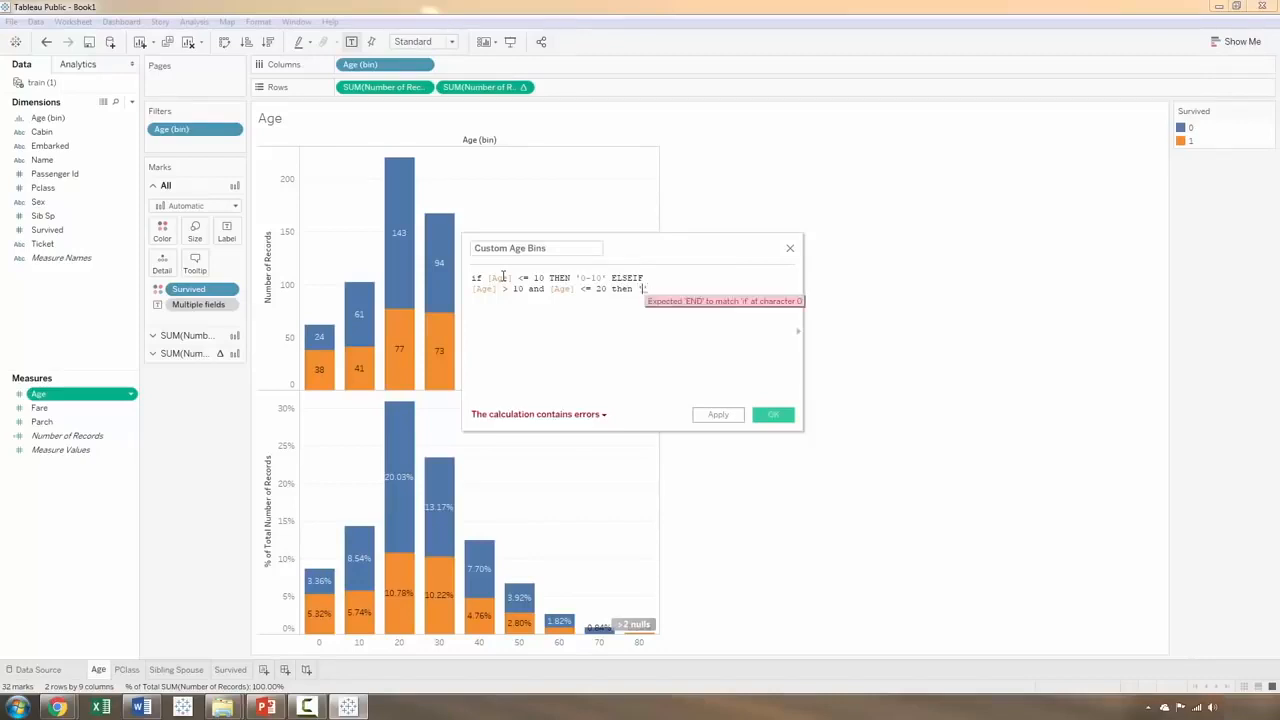
pyautogui.write('1')
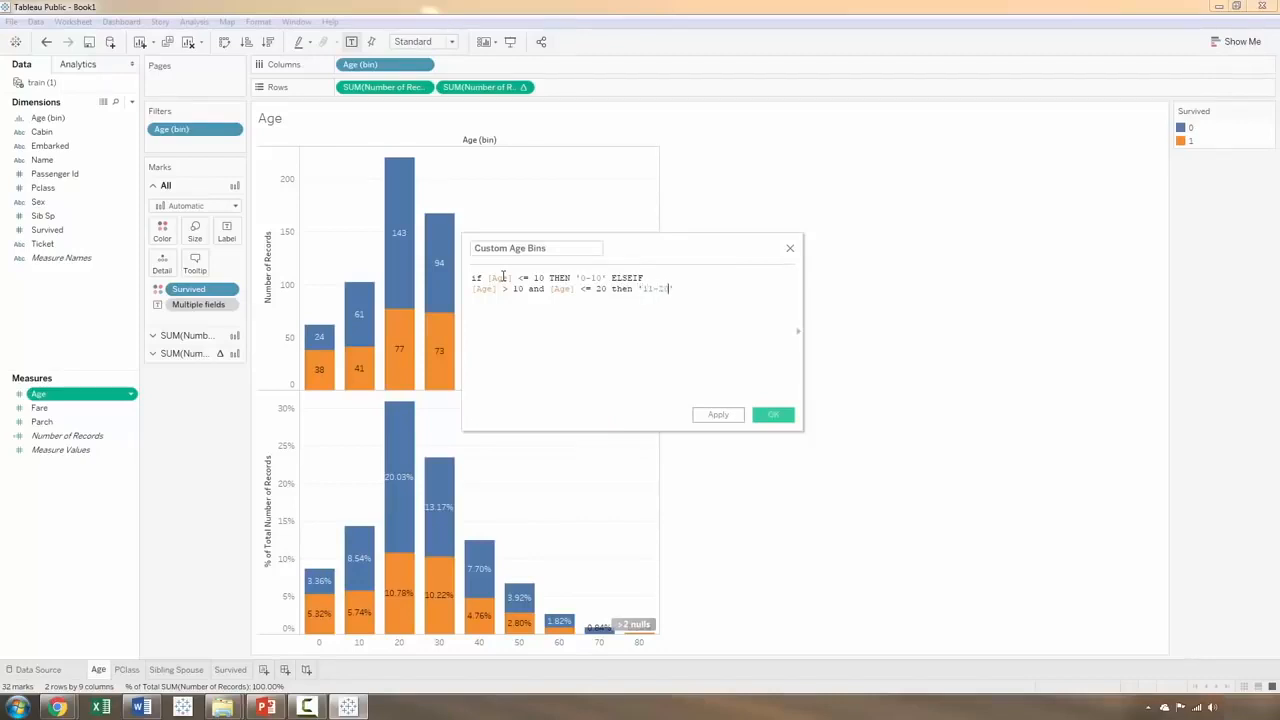
pyautogui.write("1-20' EL")
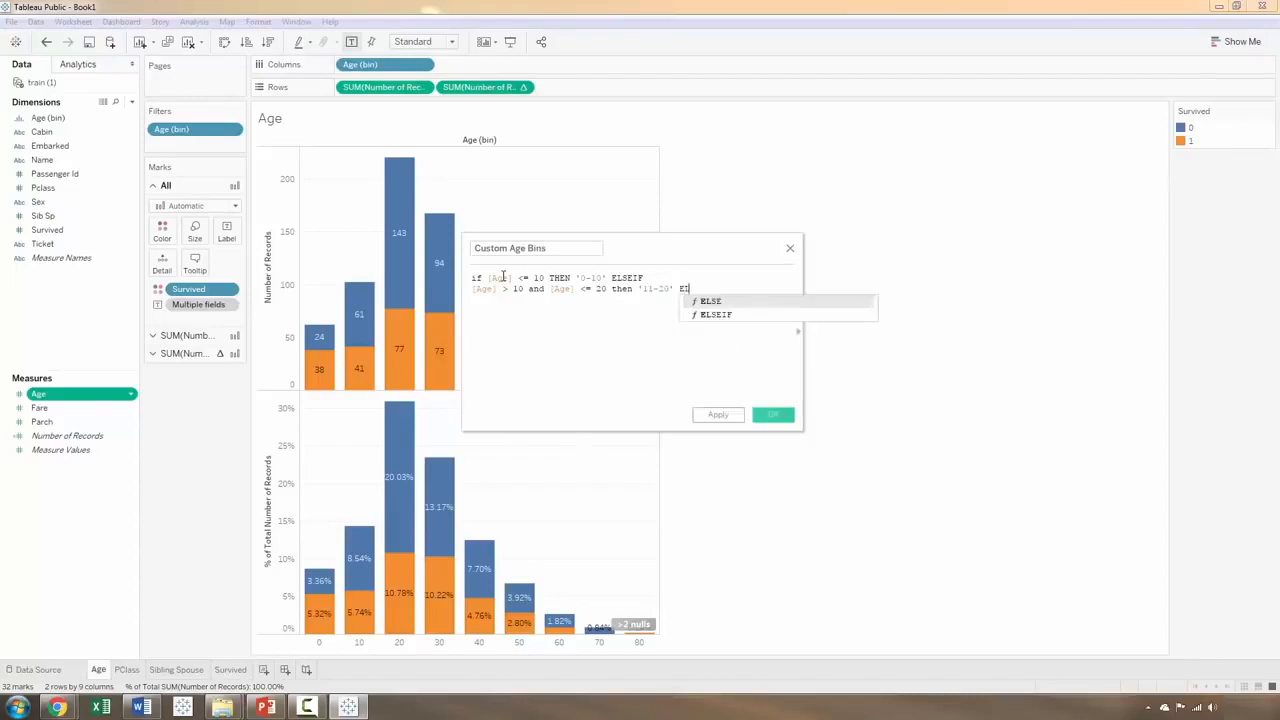
pyautogui.press('Down')
pyautogui.press('Return')
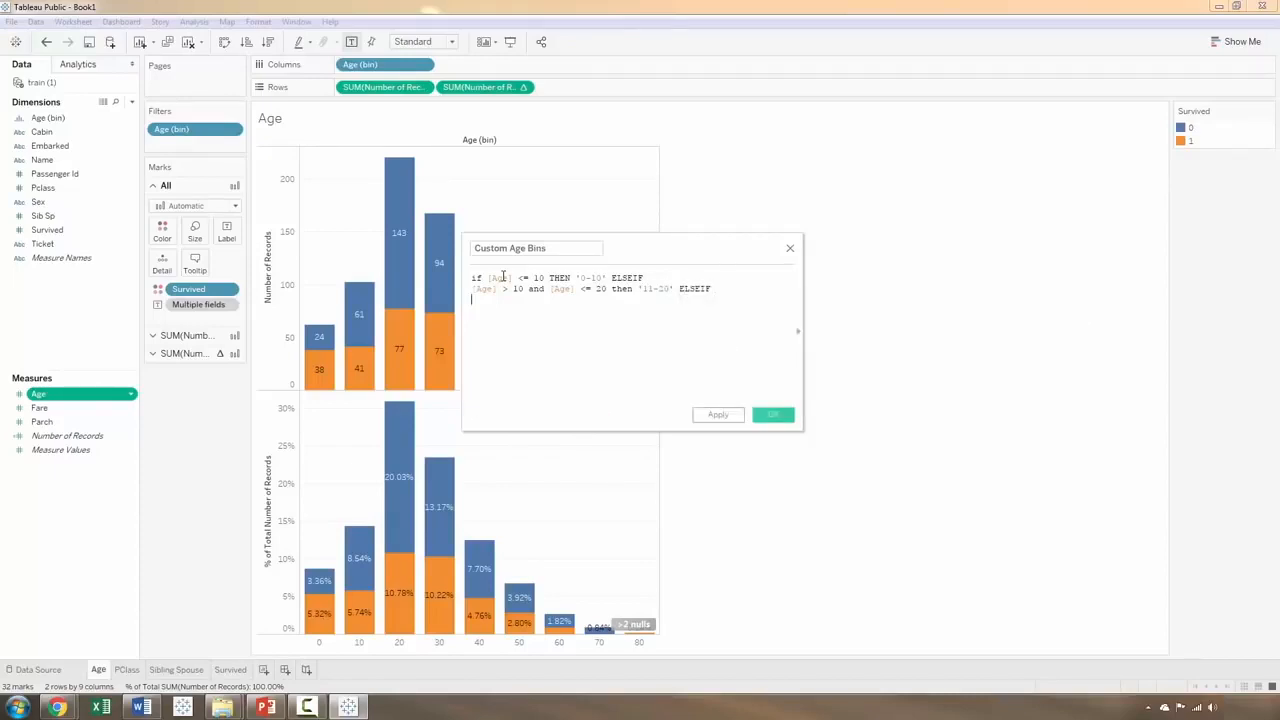
# Step: Finish the formula with ELSE '20+' and a closing END on its own line
pyautogui.press('Return')
pyautogui.write('el')
pyautogui.press('Return')
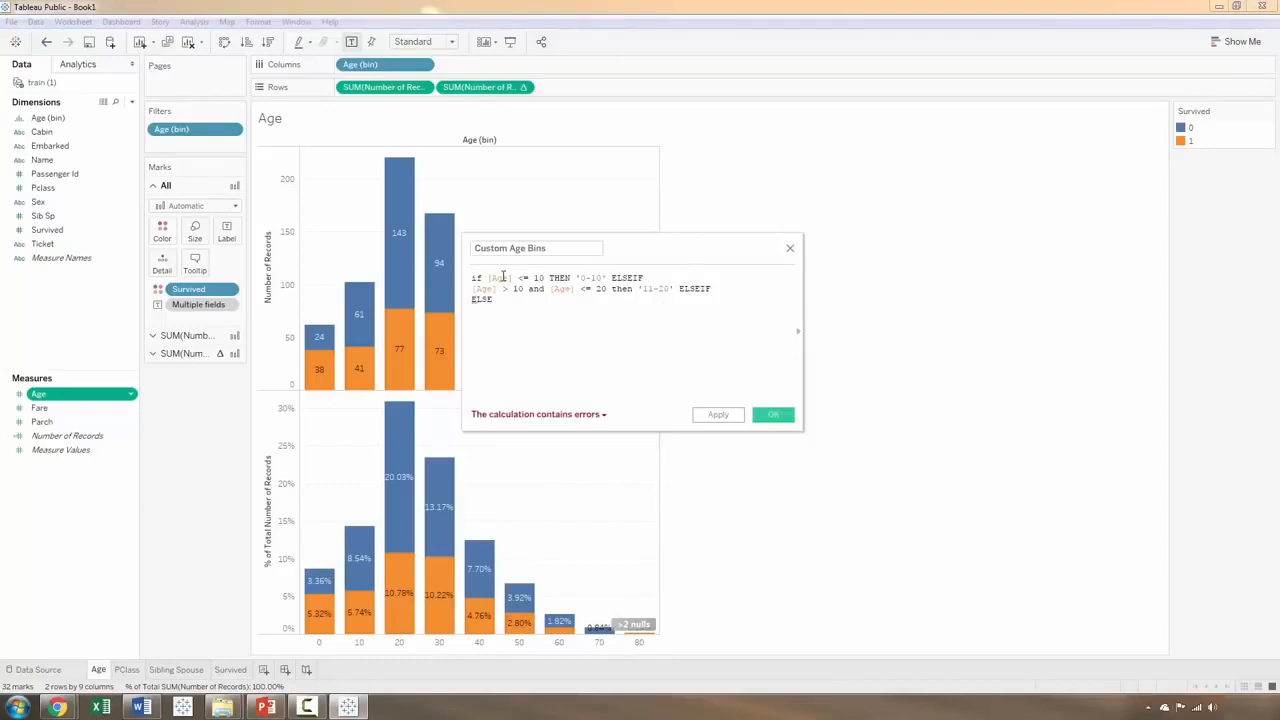
pyautogui.write("'20+' ")
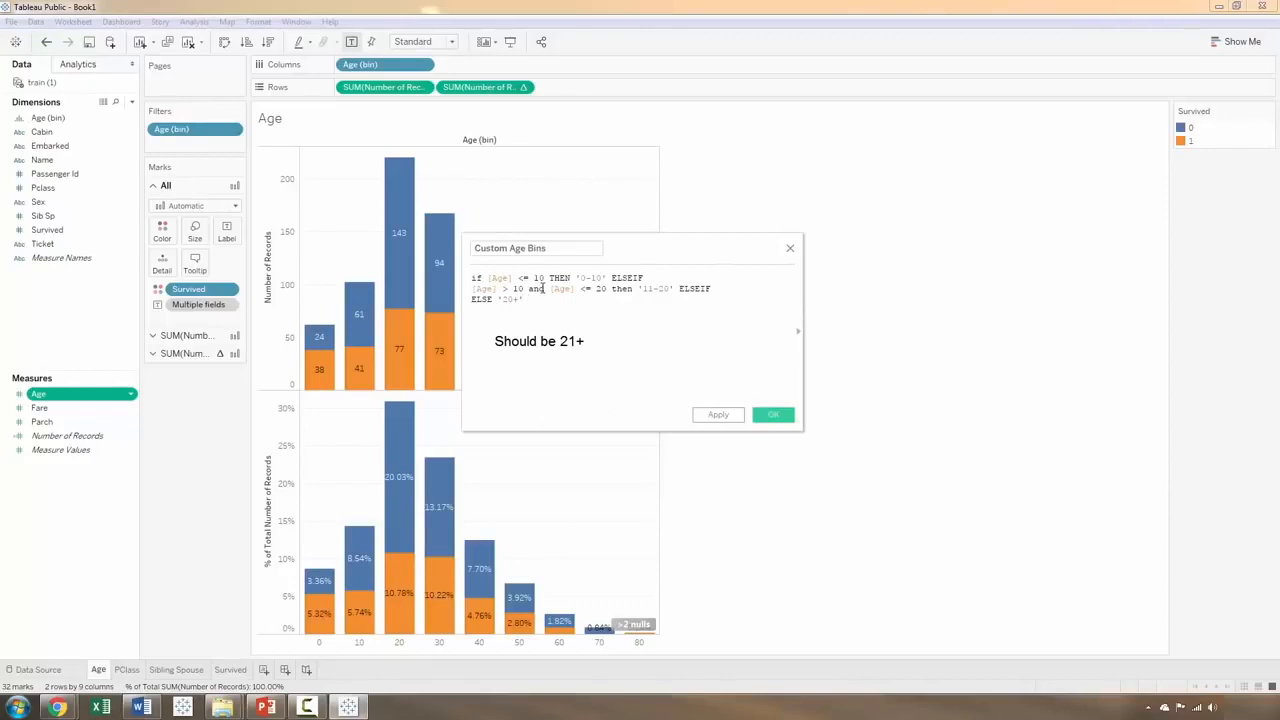
pyautogui.write('END')
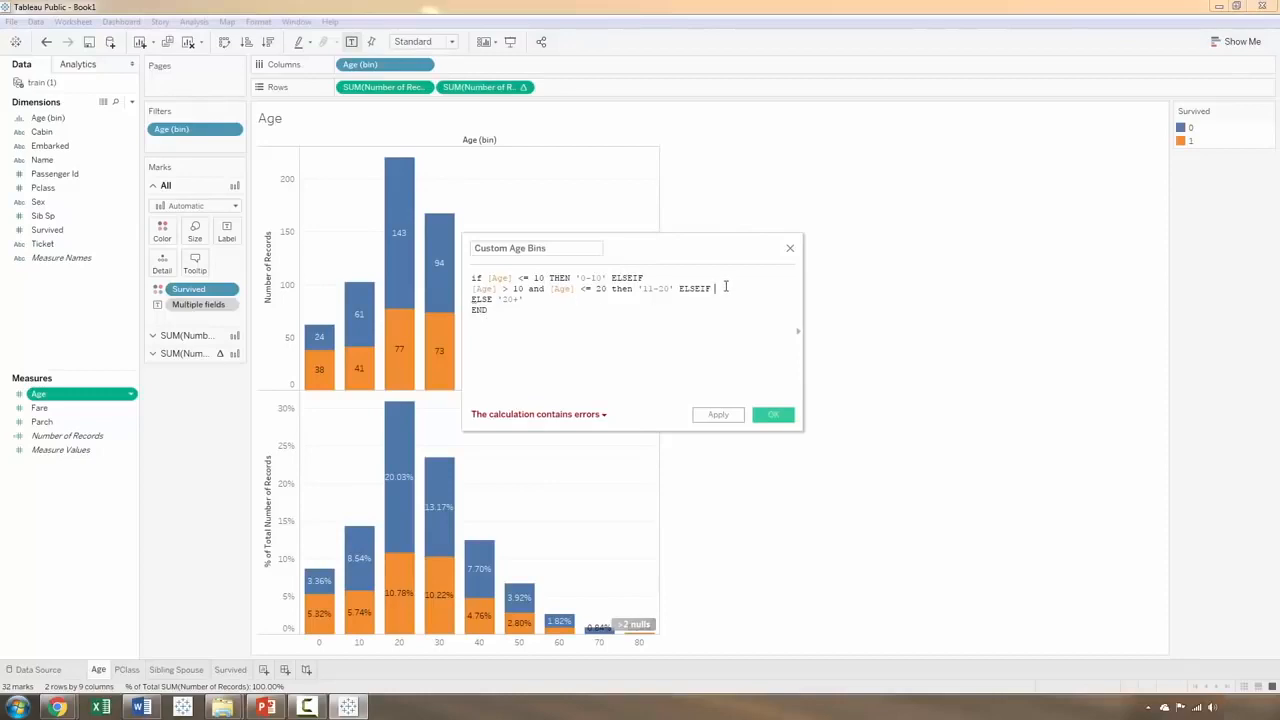
# Step: Remove the trailing ELSEIF after '11-20' in the formula, and save the Custom Age Bins field
pyautogui.press('BackSpace')
pyautogui.press('BackSpace')
pyautogui.press('BackSpace')
pyautogui.press('BackSpace')
pyautogui.press('BackSpace')
pyautogui.press('BackSpace')
pyautogui.press('BackSpace')
pyautogui.press('BackSpace')
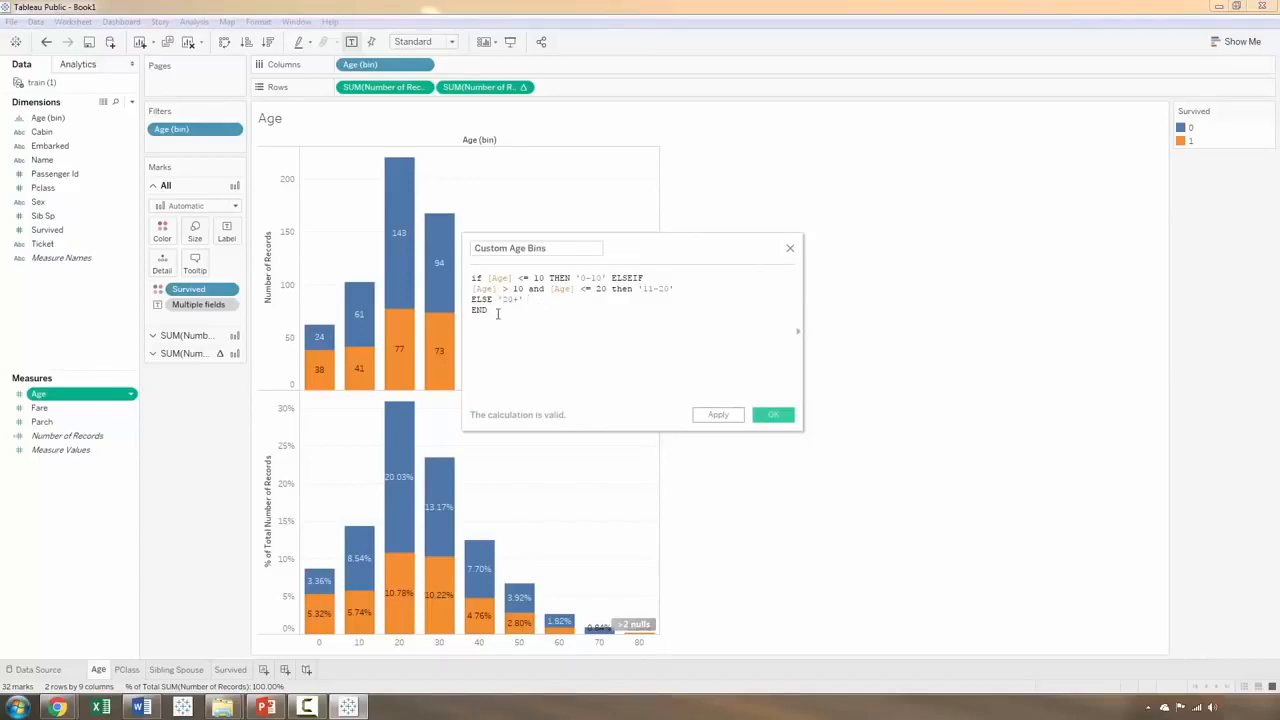
pyautogui.click(730, 416)
pyautogui.click(772, 415)
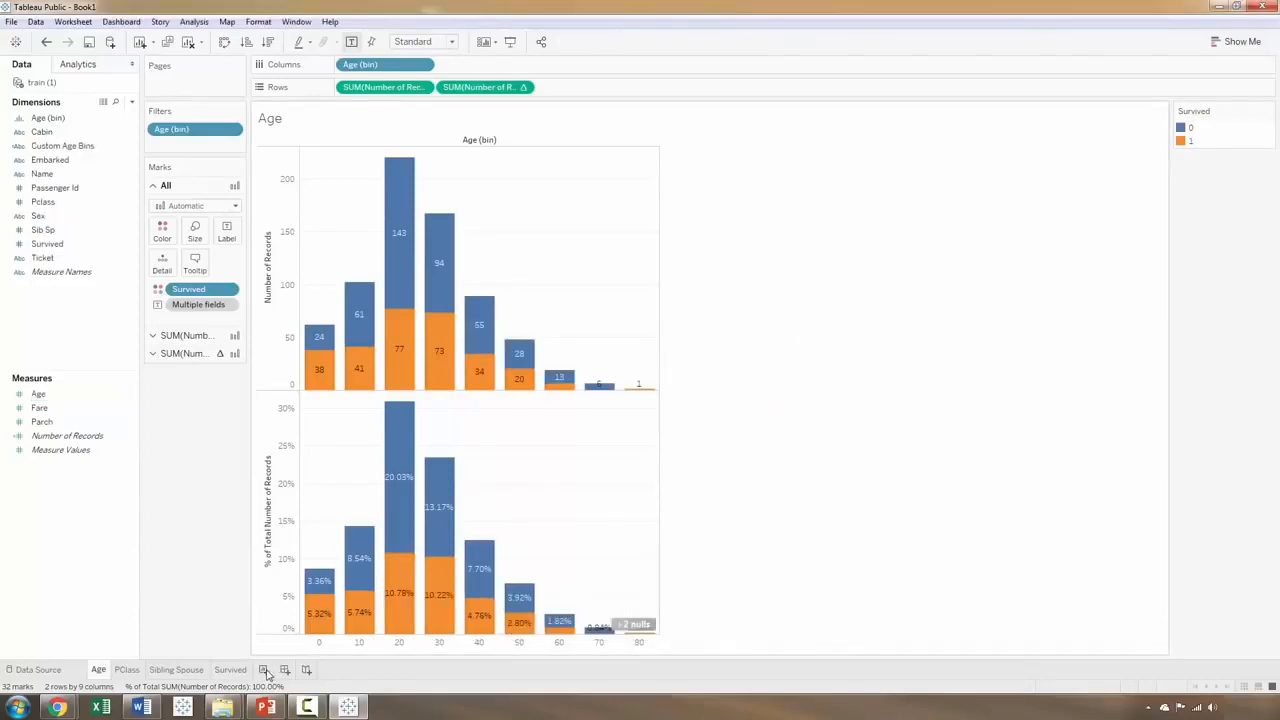
# Step: Try Custom Age Bins in place of Age (bin) on a duplicate of the Age worksheet, and delete the duplicate
pyautogui.rightClick(99, 671)
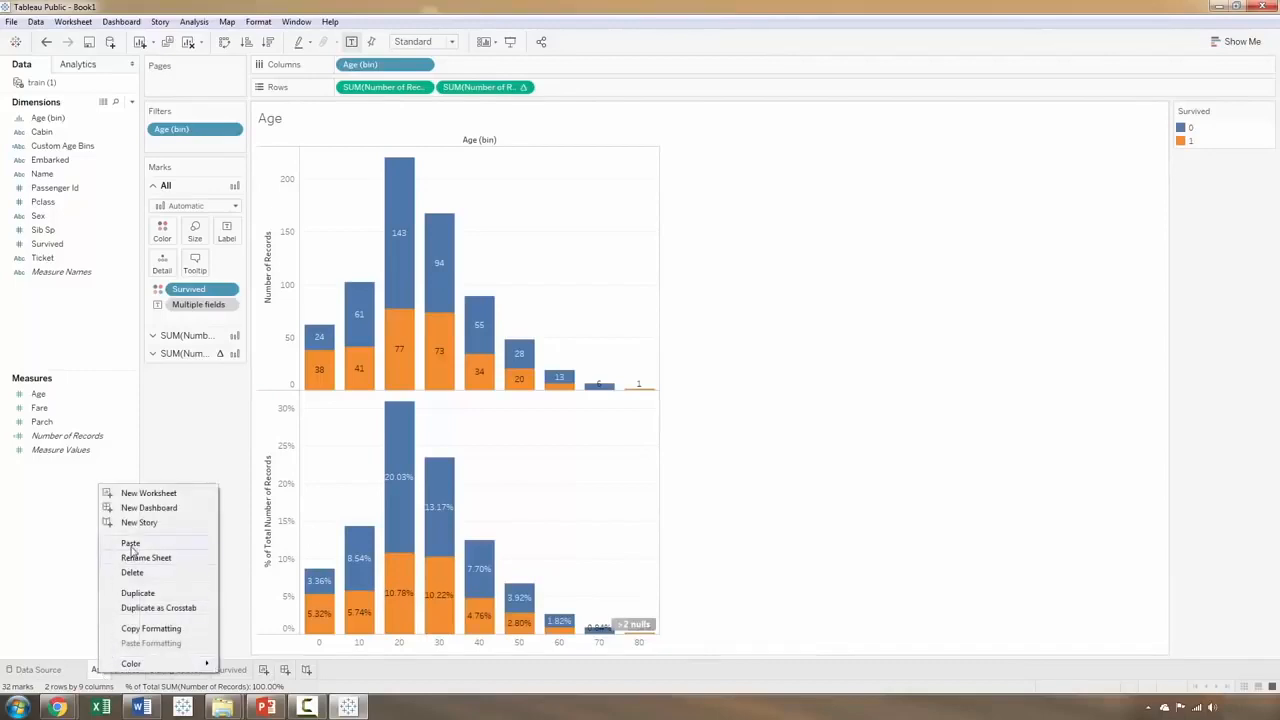
pyautogui.click(137, 593)
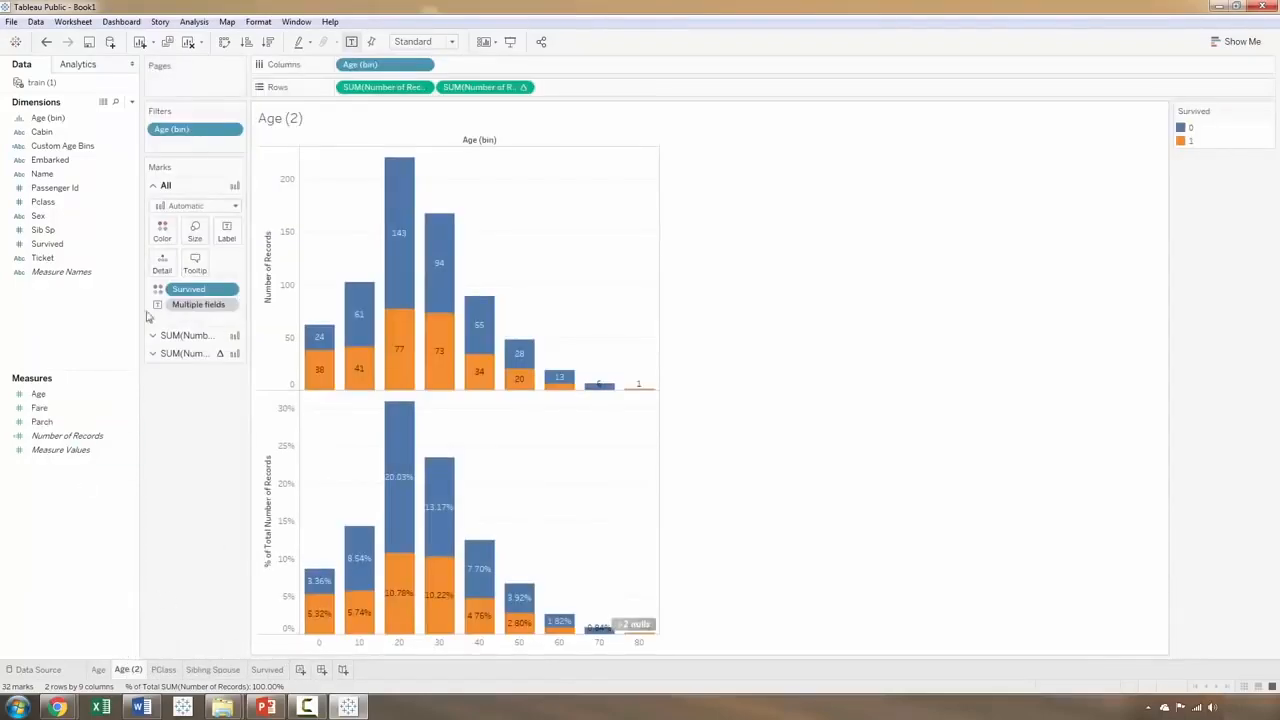
pyautogui.moveTo(363, 68); pyautogui.dragTo(216, 446)
pyautogui.moveTo(199, 132); pyautogui.dragTo(200, 456)
pyautogui.moveTo(62, 146); pyautogui.dragTo(414, 64)
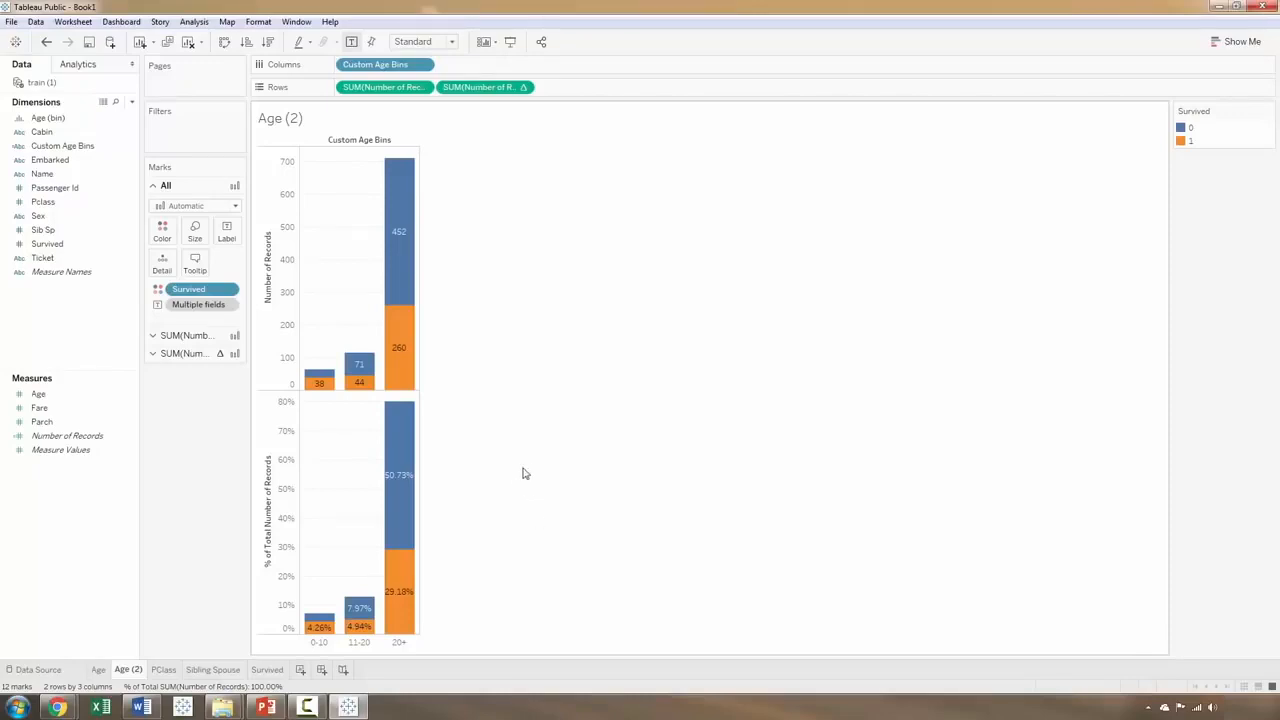
pyautogui.rightClick(126, 671)
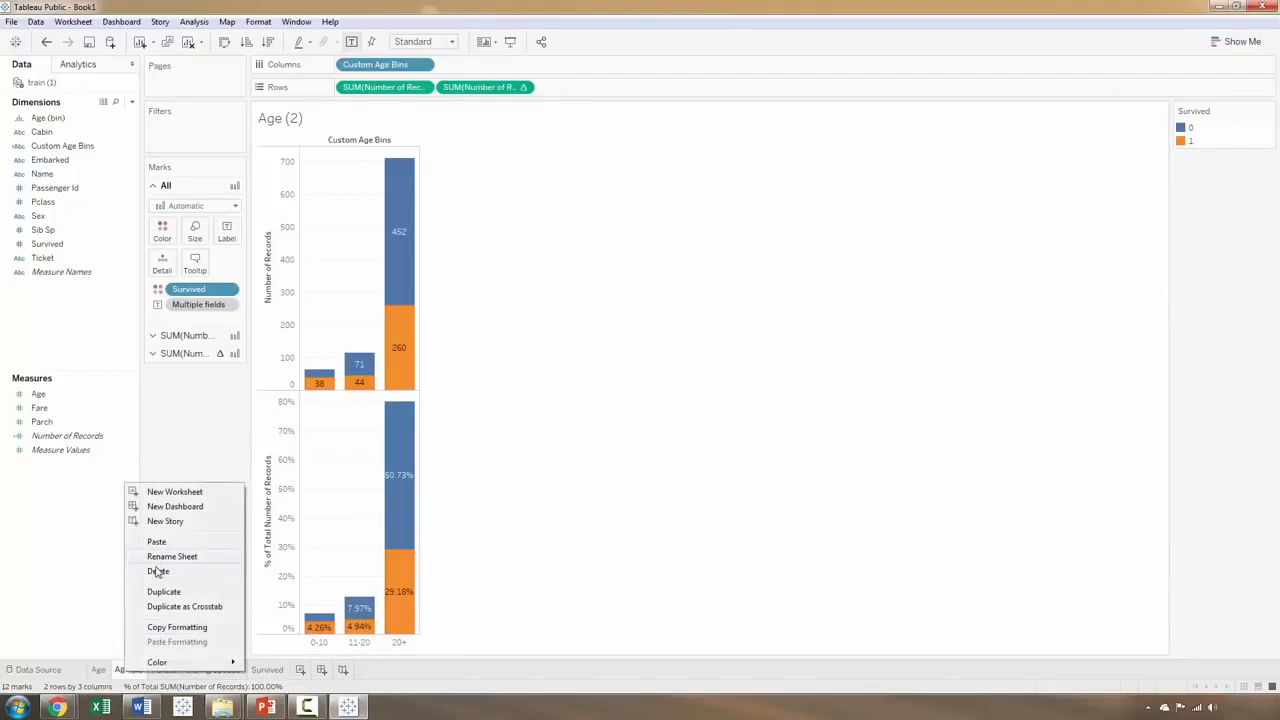
pyautogui.click(159, 571)
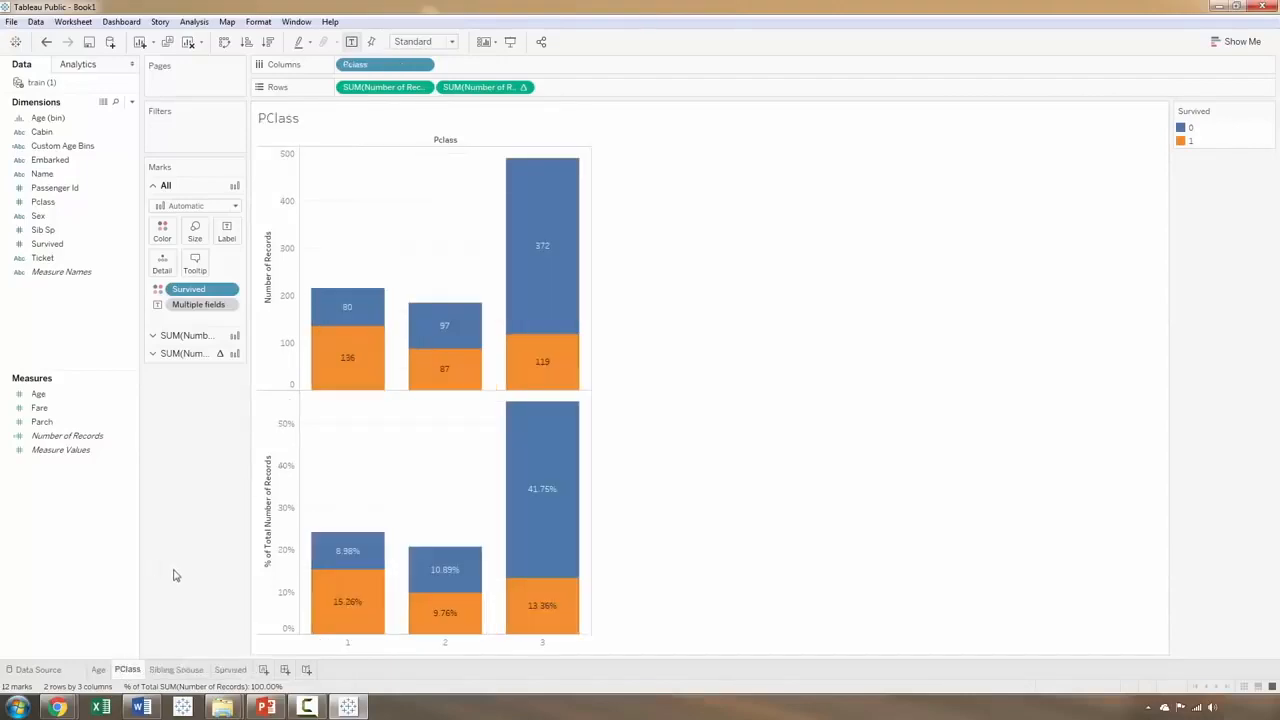
# Step: Look through the Age, Sibling Spouse, Survived and PClass worksheets, ending on Age
pyautogui.click(99, 669)
pyautogui.click(160, 669)
pyautogui.click(229, 669)
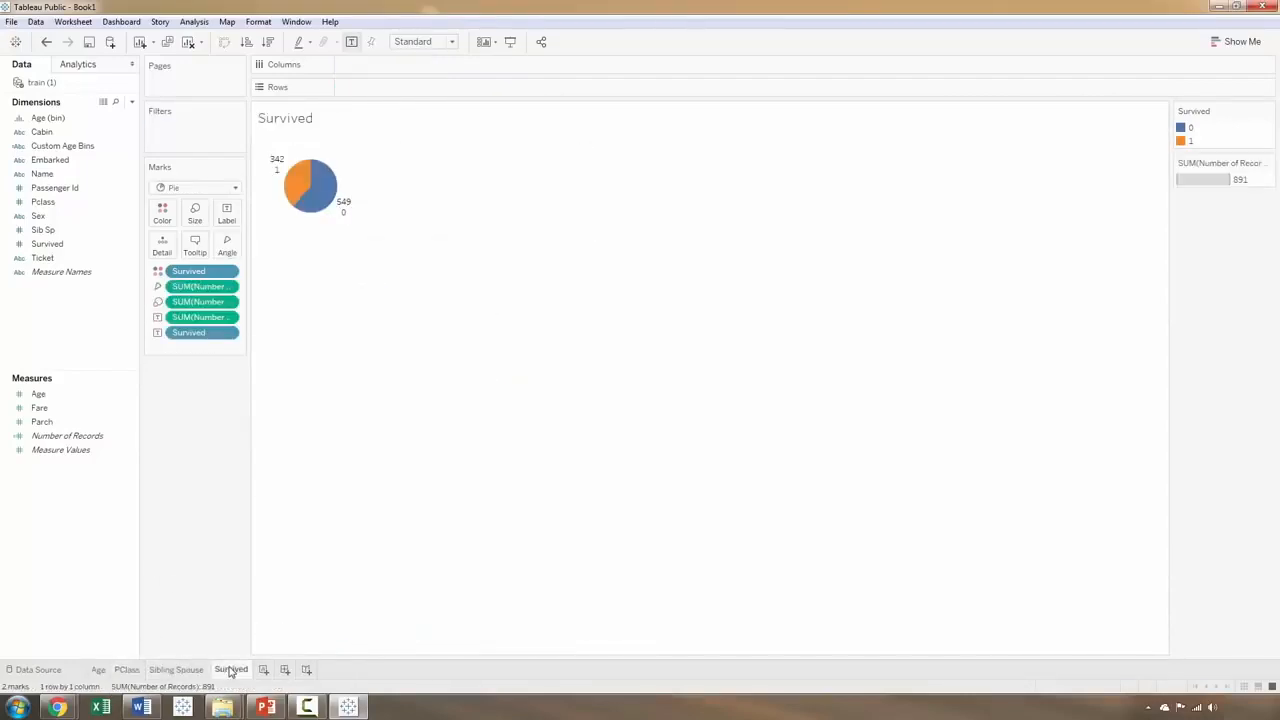
pyautogui.click(177, 669)
pyautogui.click(128, 670)
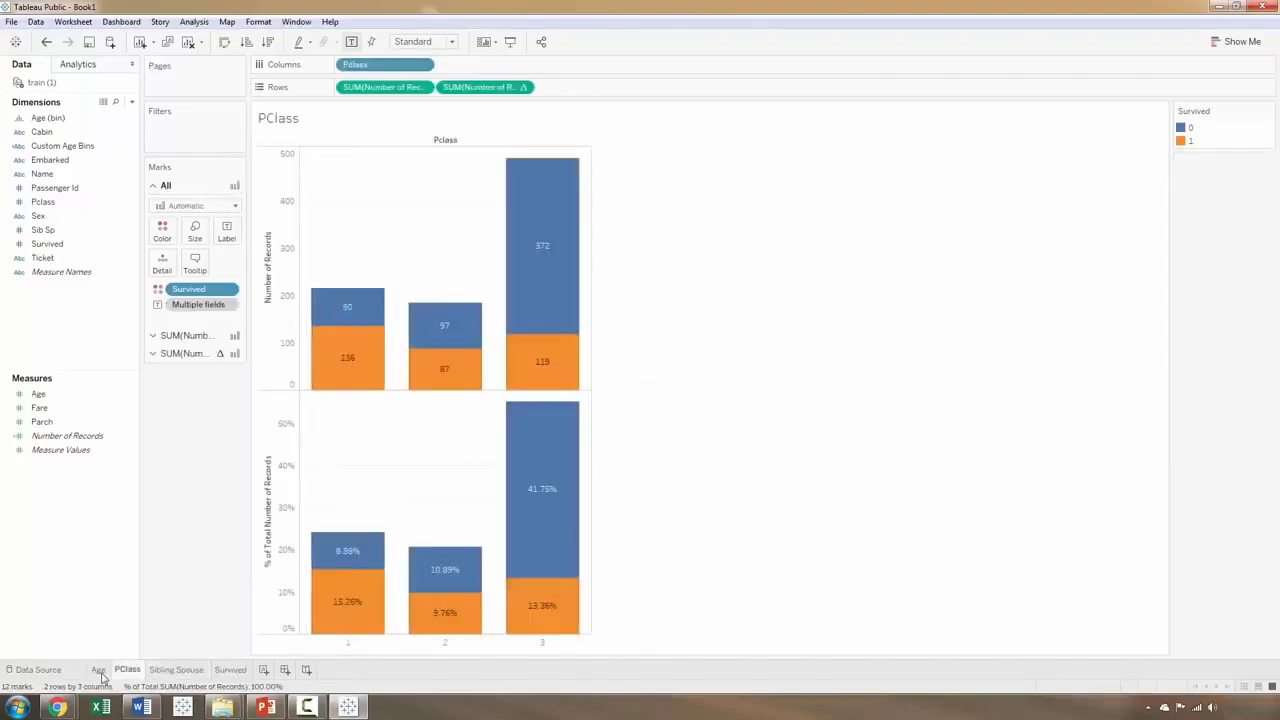
pyautogui.click(100, 670)
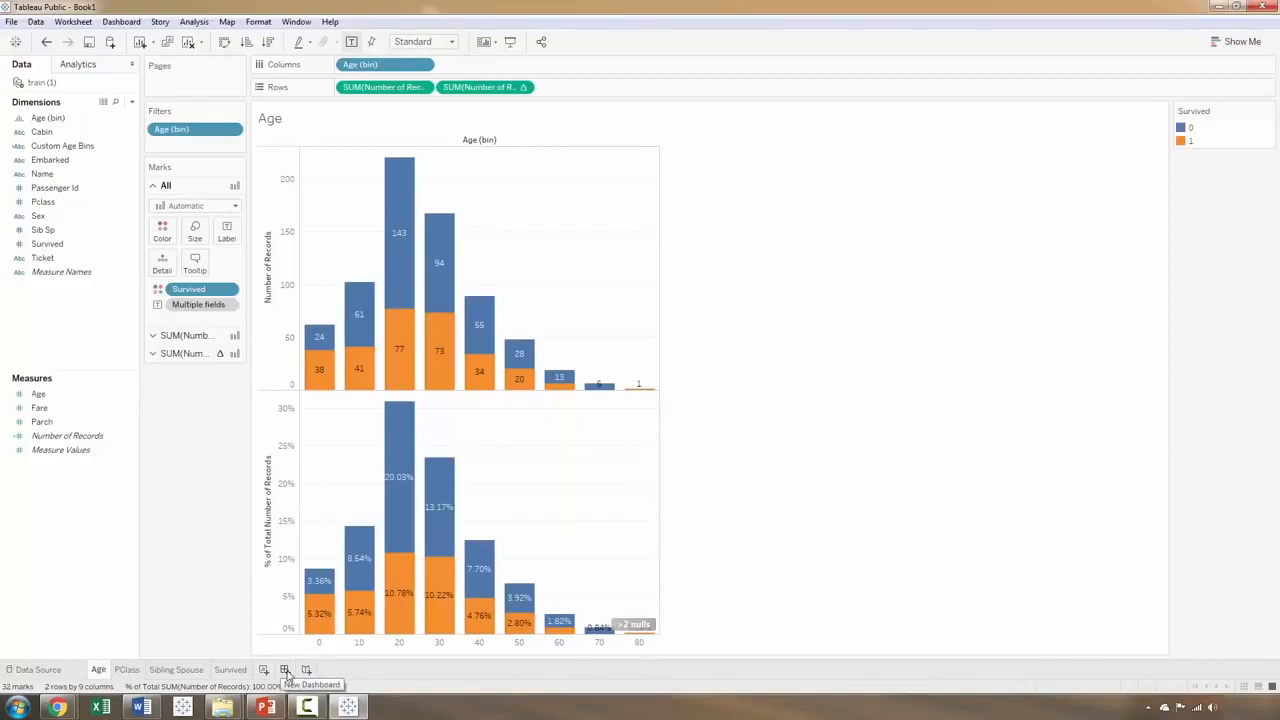
# Step: Create a new dashboard and set its size to Automatic
pyautogui.click(285, 670)
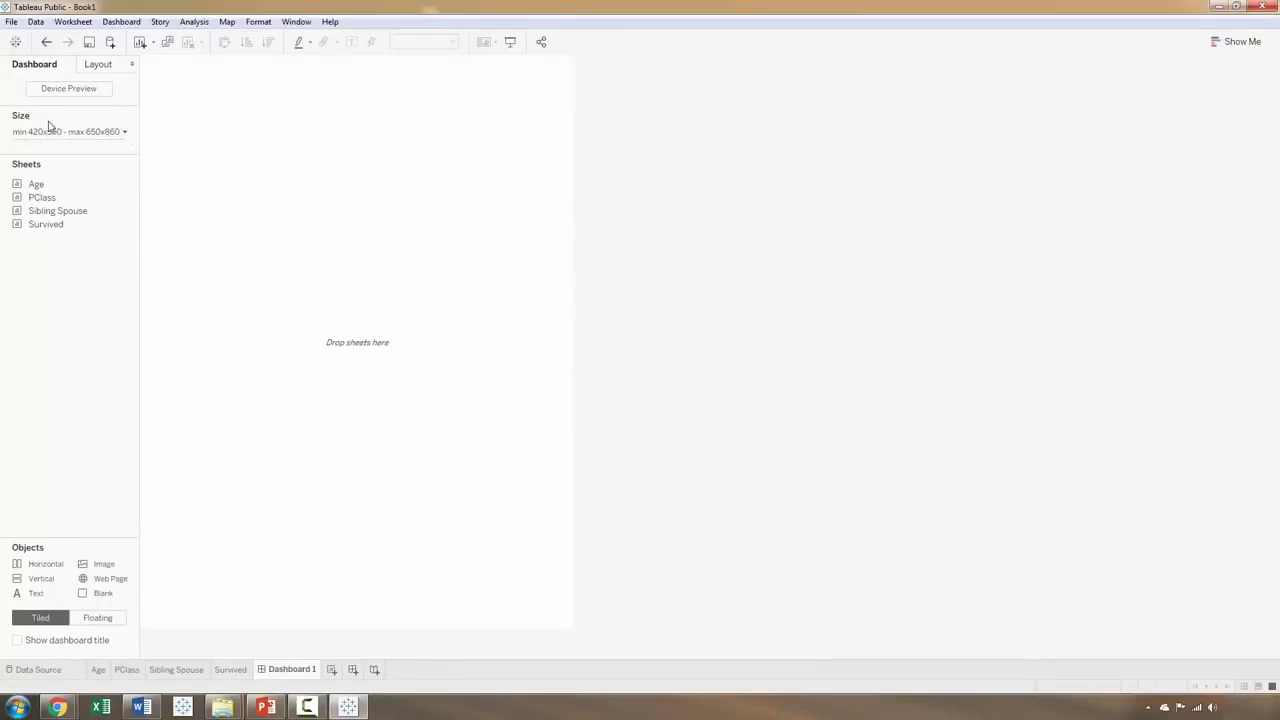
pyautogui.click(124, 135)
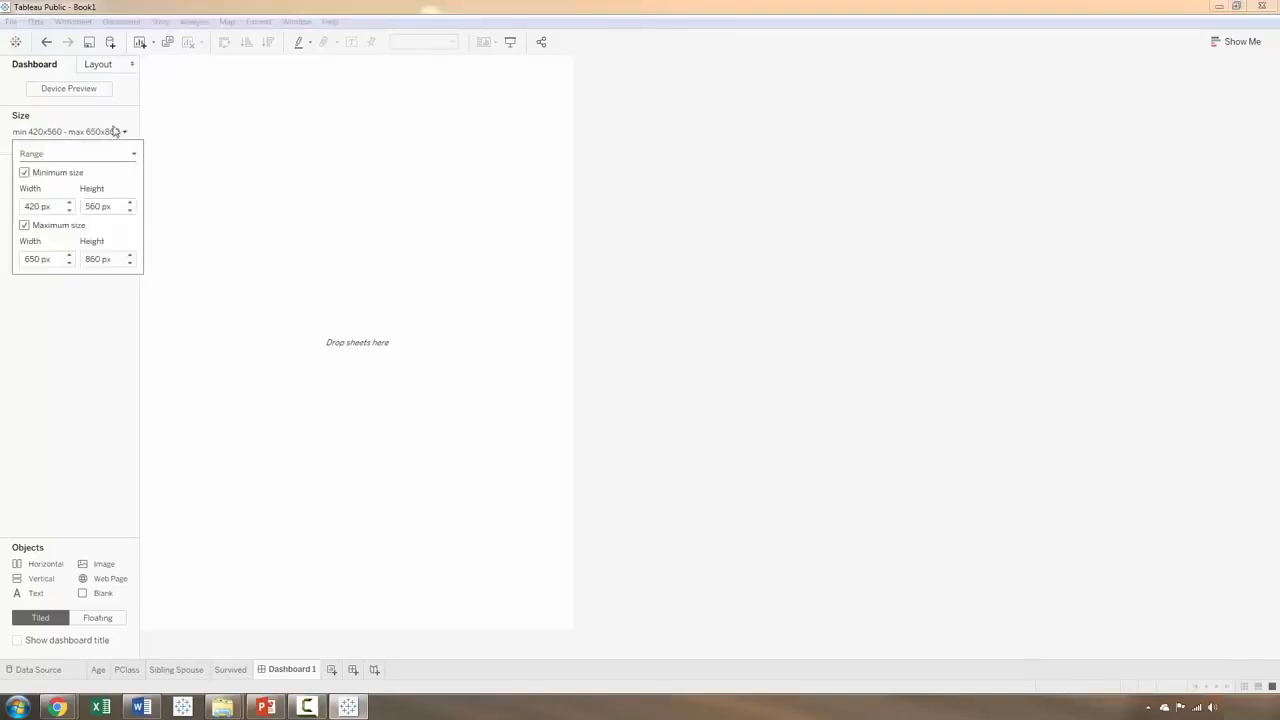
pyautogui.click(117, 133)
pyautogui.click(122, 133)
pyautogui.click(135, 157)
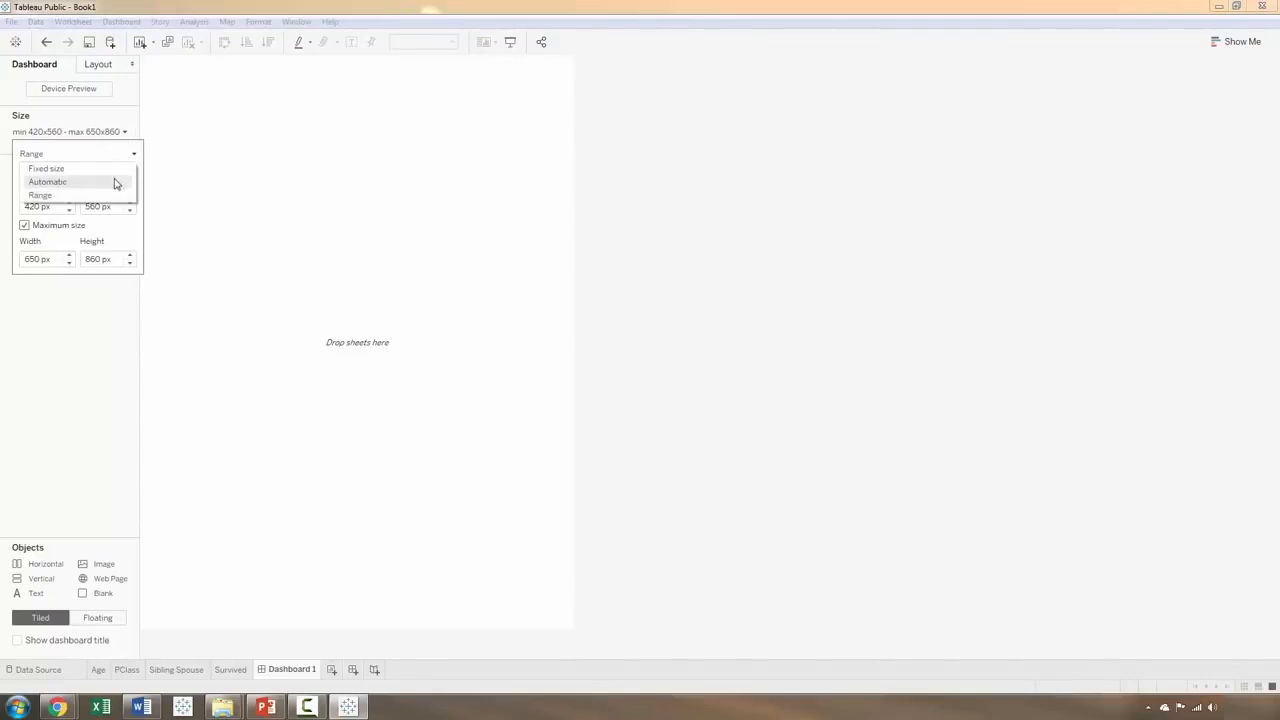
pyautogui.click(115, 182)
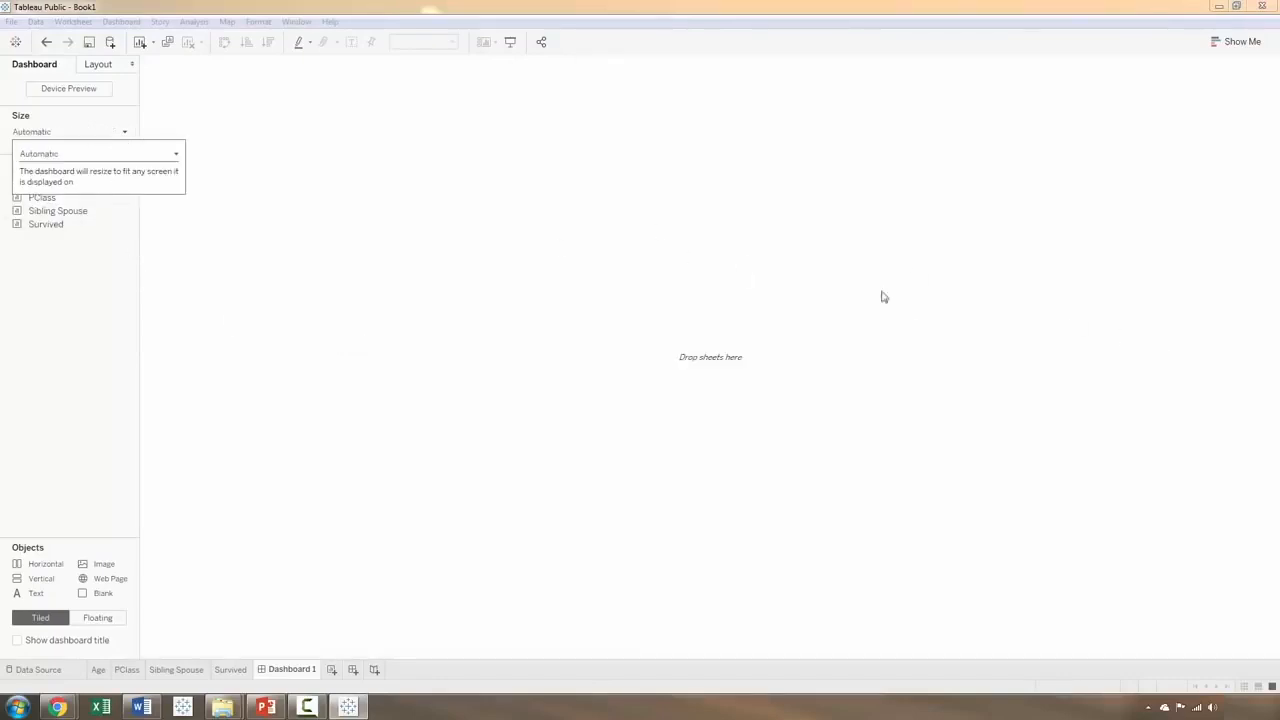
pyautogui.click(115, 320)
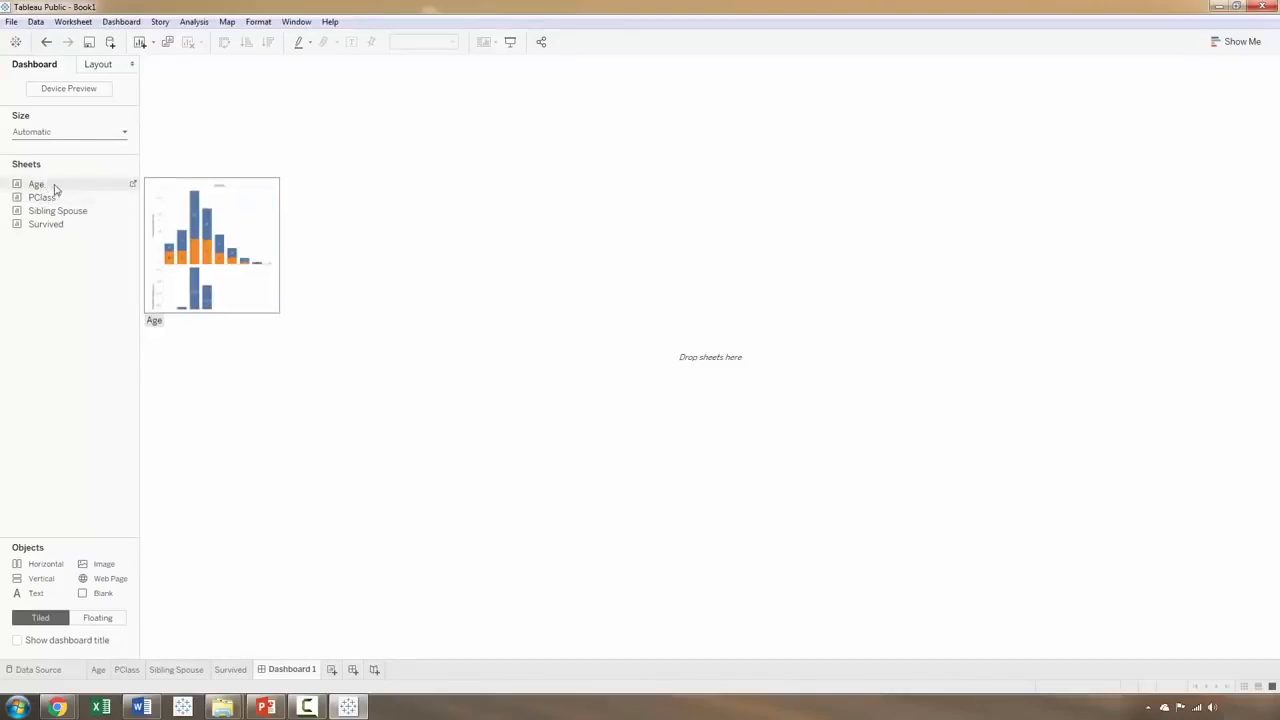
# Step: Add the Age, PClass, Sibling Spouse and Survived sheets to the dashboard and remove the Number of Records legend
pyautogui.doubleClick(44, 189)
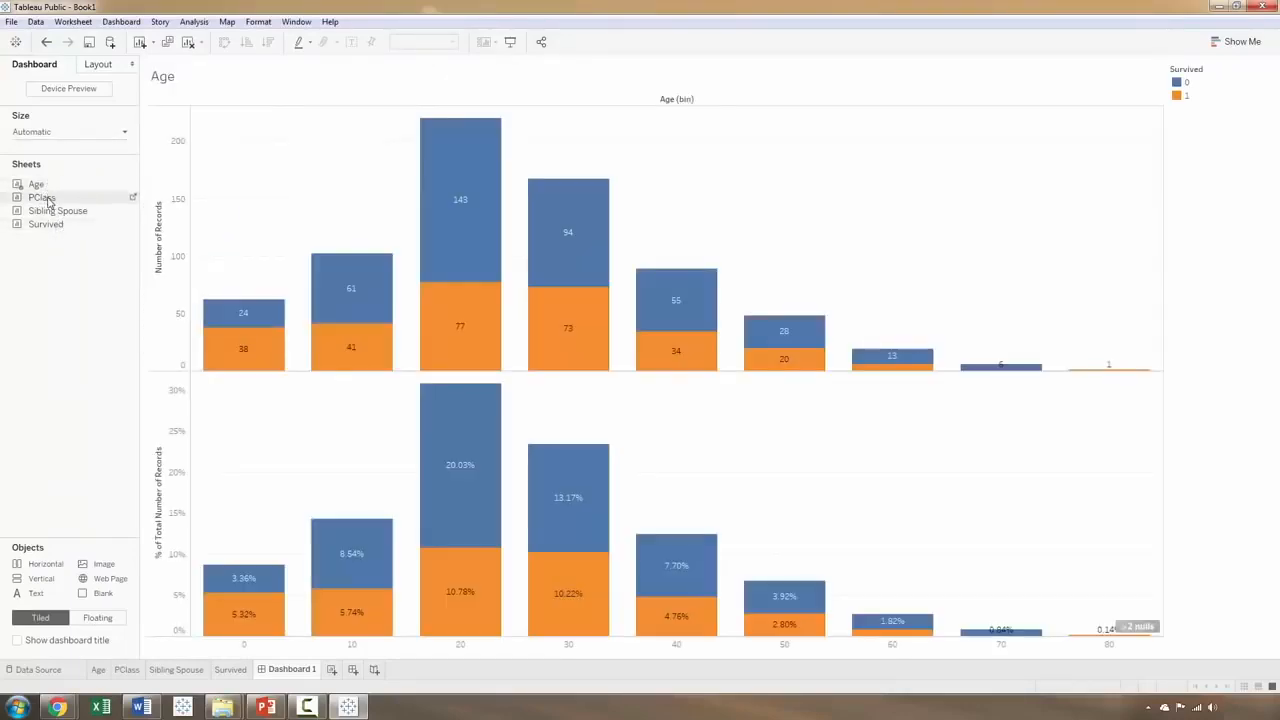
pyautogui.doubleClick(54, 212)
pyautogui.doubleClick(48, 224)
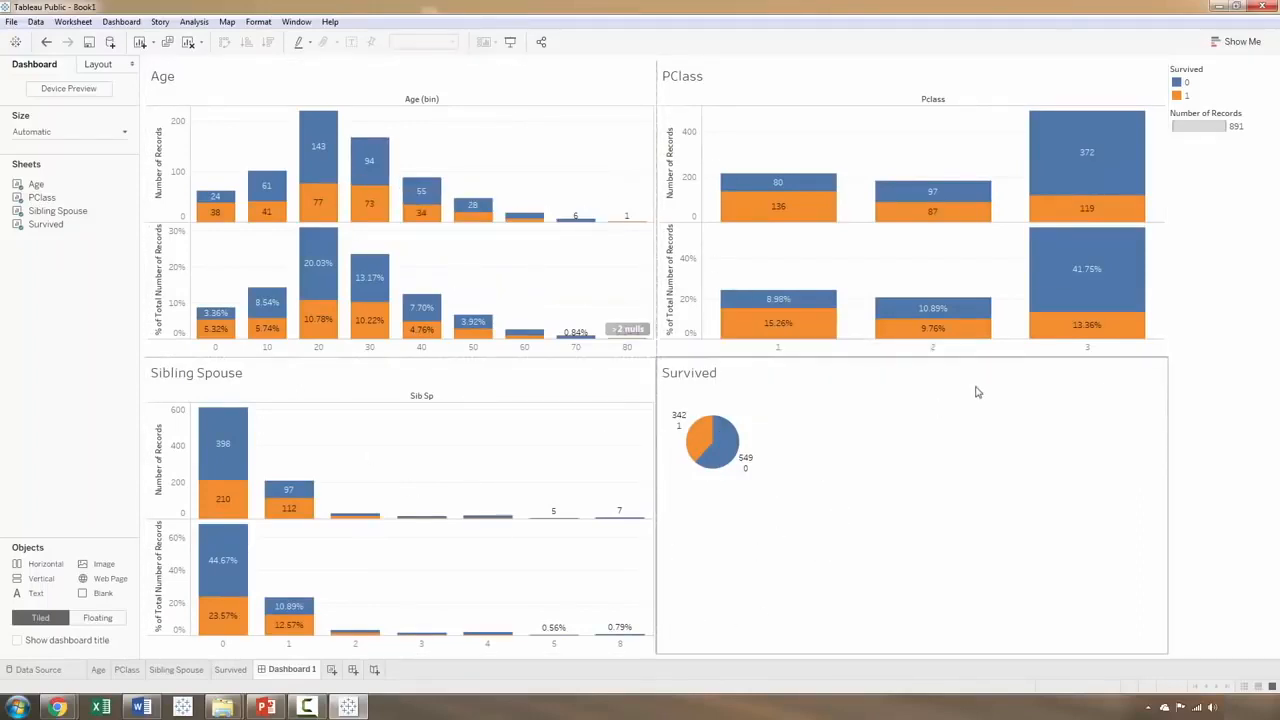
pyautogui.click(1180, 117)
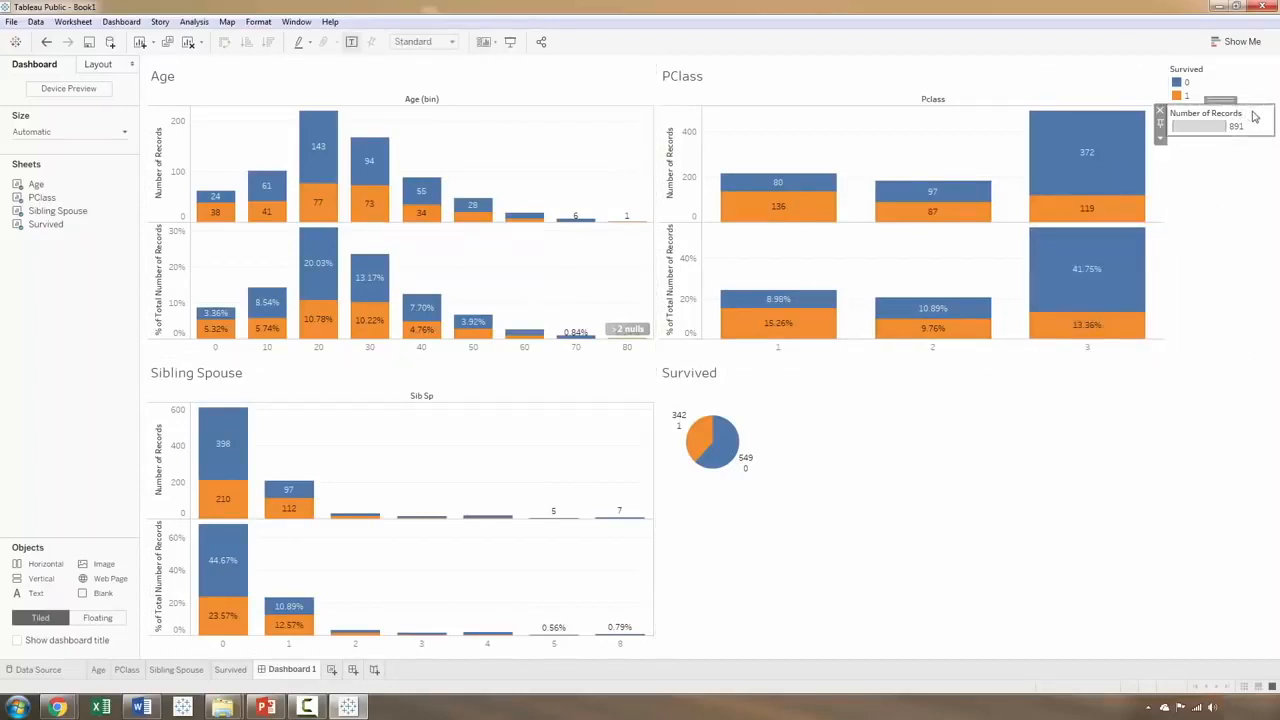
pyautogui.click(1160, 111)
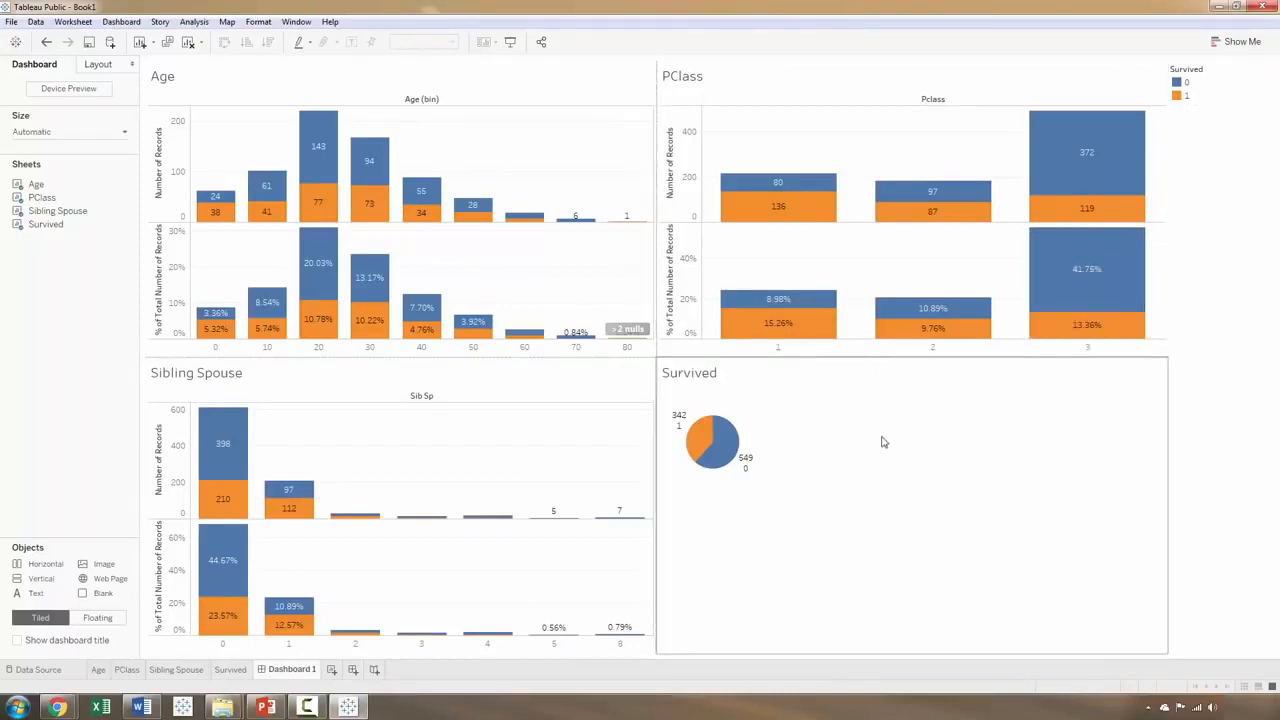
# Step: Rearrange the dashboard with Survived beside Age in the upper row and PClass beside Sibling Spouse in the lower row
pyautogui.click(737, 410)
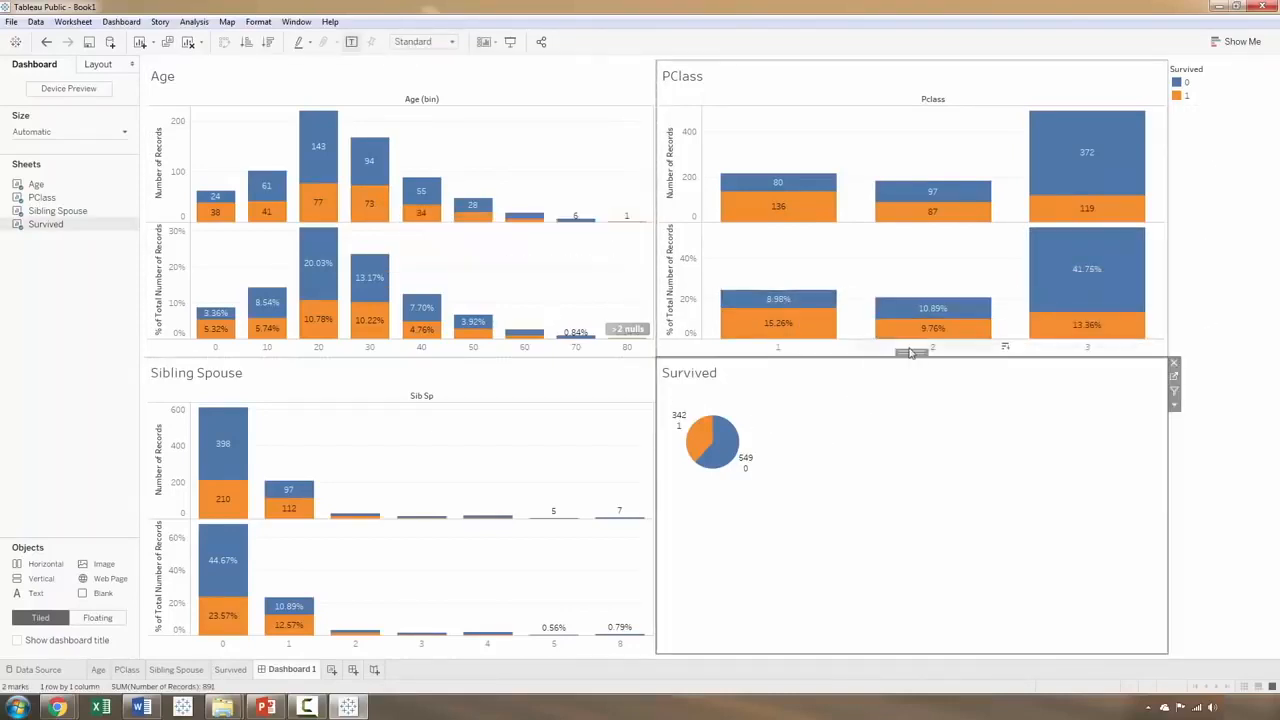
pyautogui.moveTo(908, 354); pyautogui.dragTo(318, 214)
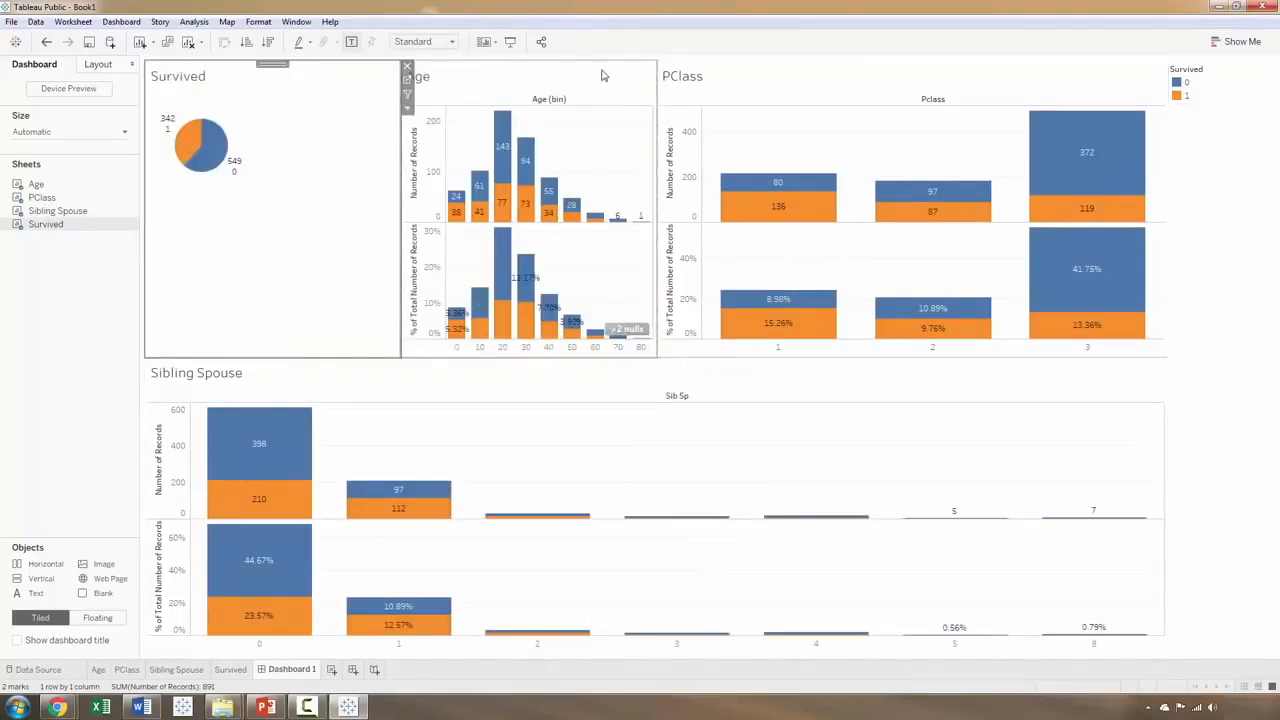
pyautogui.click(735, 82)
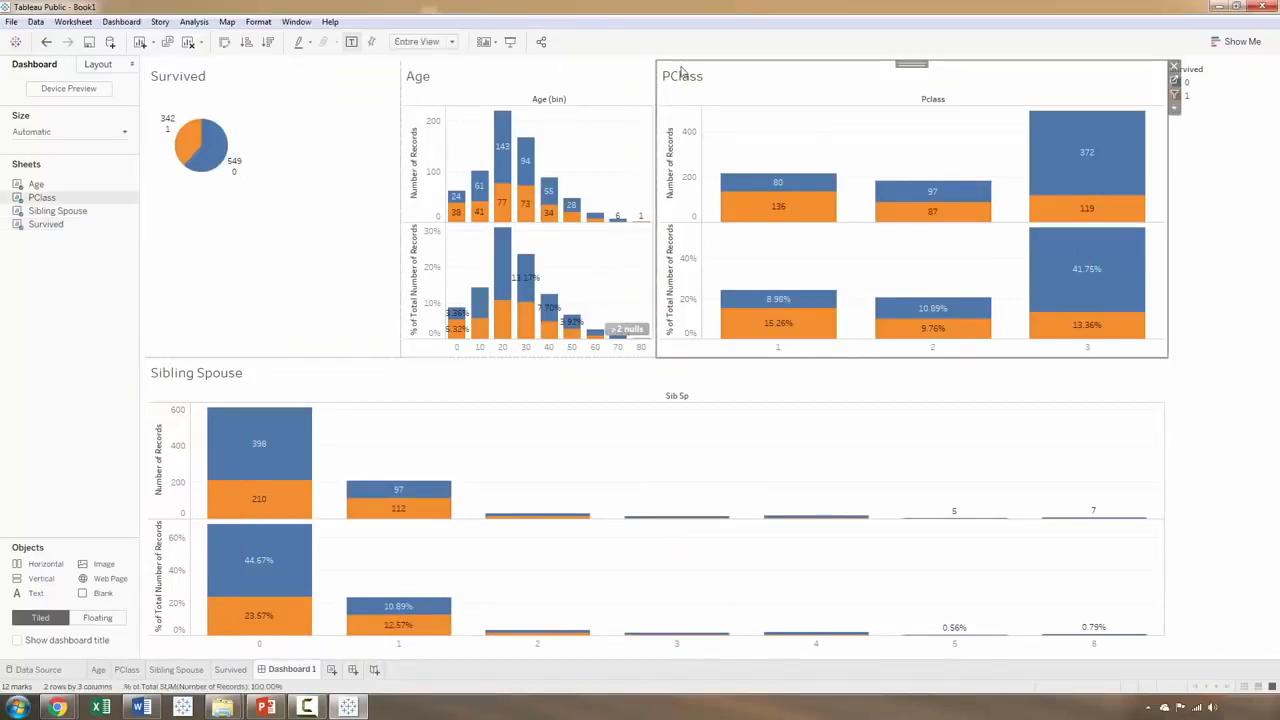
pyautogui.moveTo(910, 62); pyautogui.dragTo(525, 505)
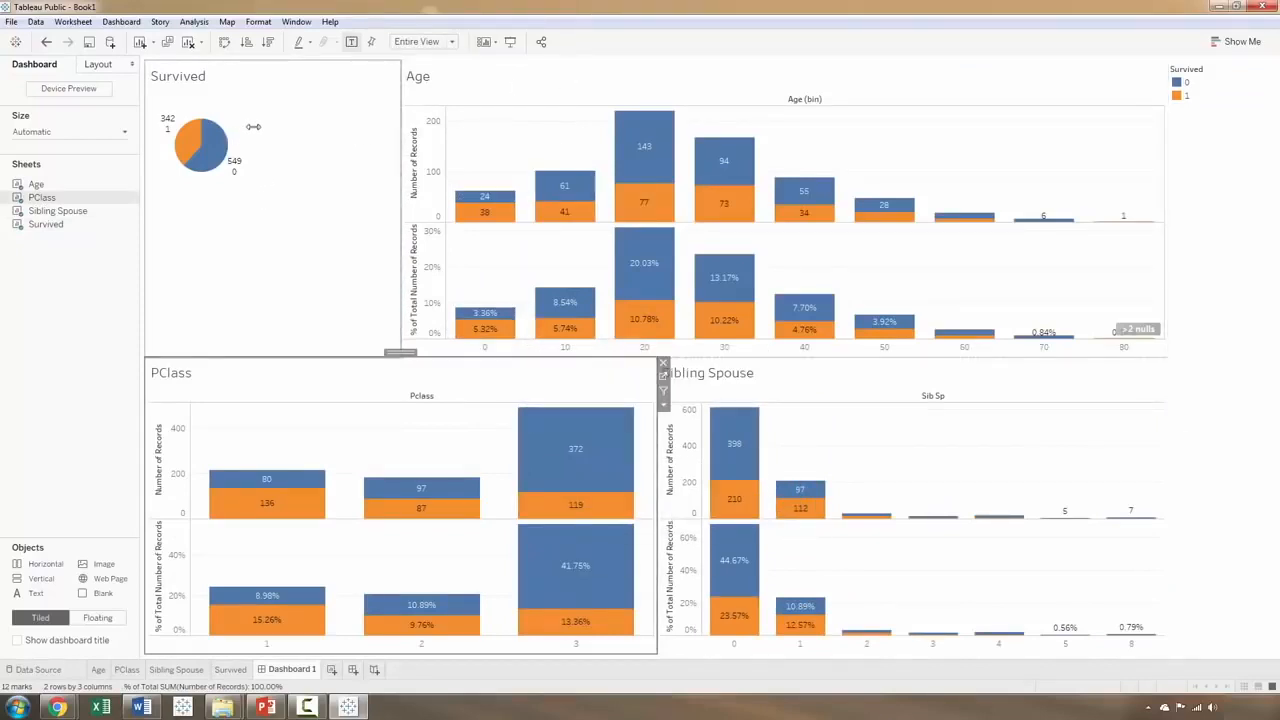
# Step: Widen and heighten the Survived pie chart within its dashboard tile
pyautogui.click(254, 130)
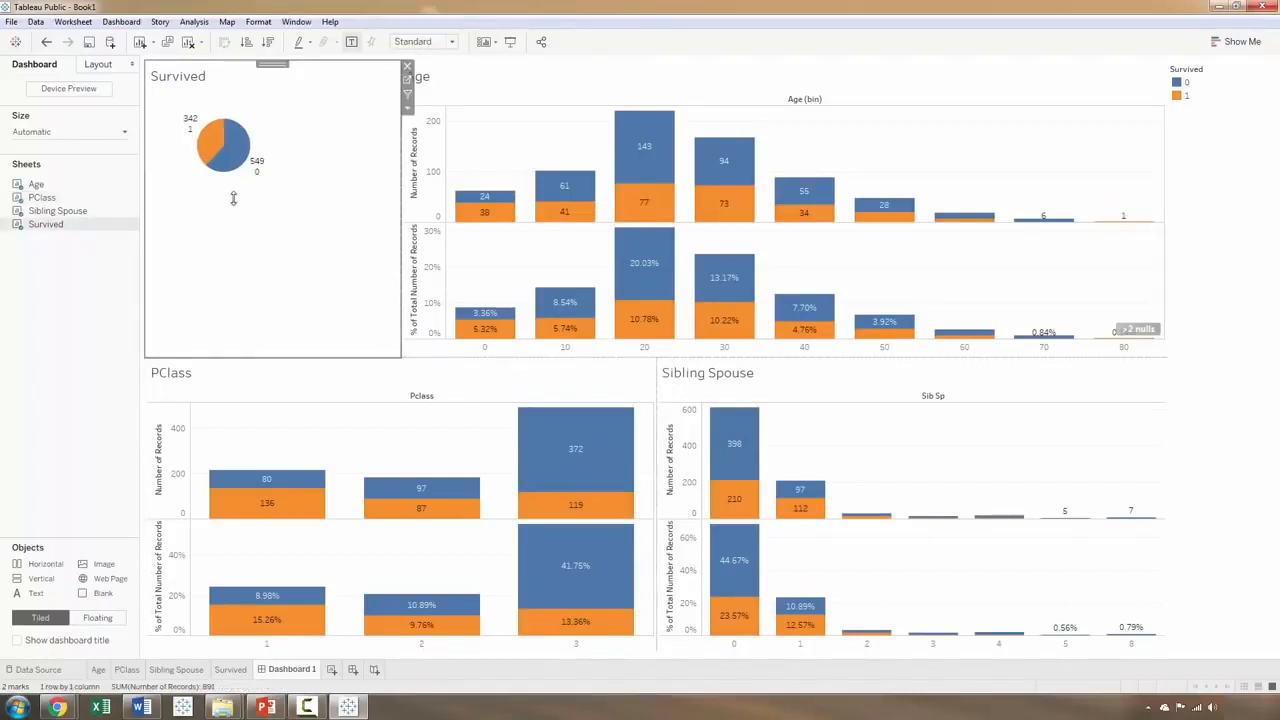
pyautogui.moveTo(233, 198); pyautogui.dragTo(241, 248)
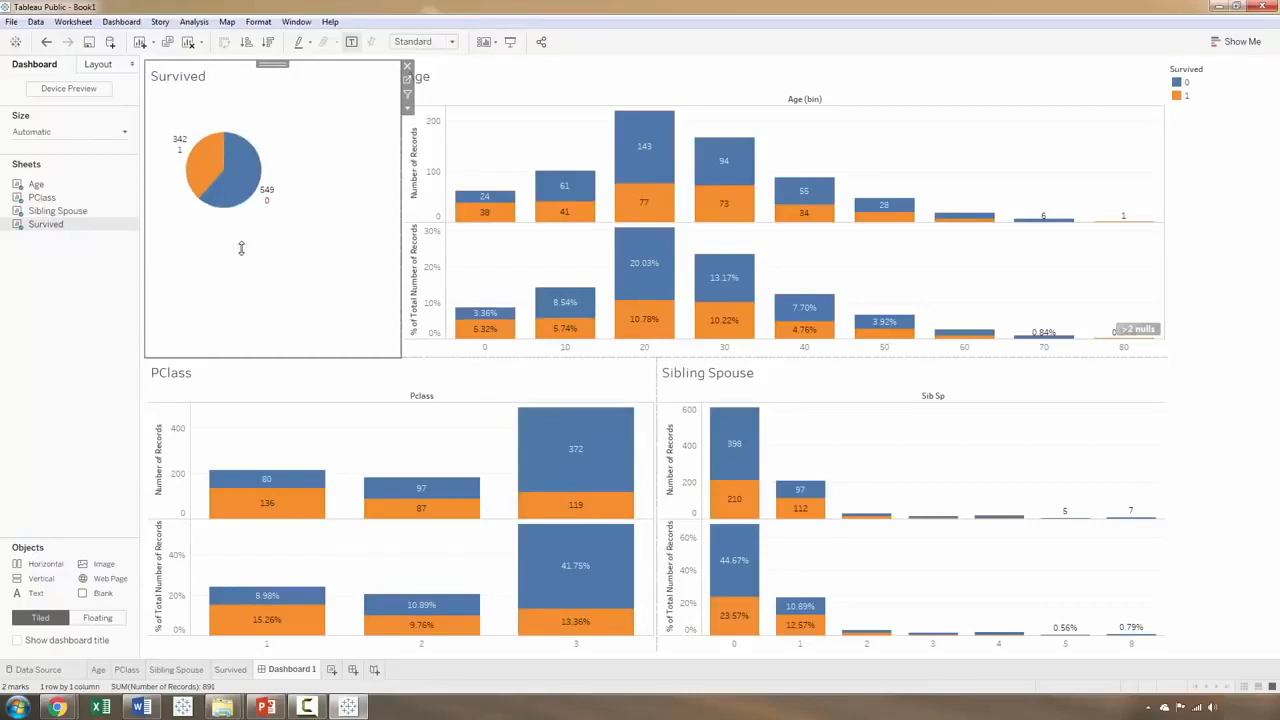
pyautogui.click(108, 354)
pyautogui.click(214, 479)
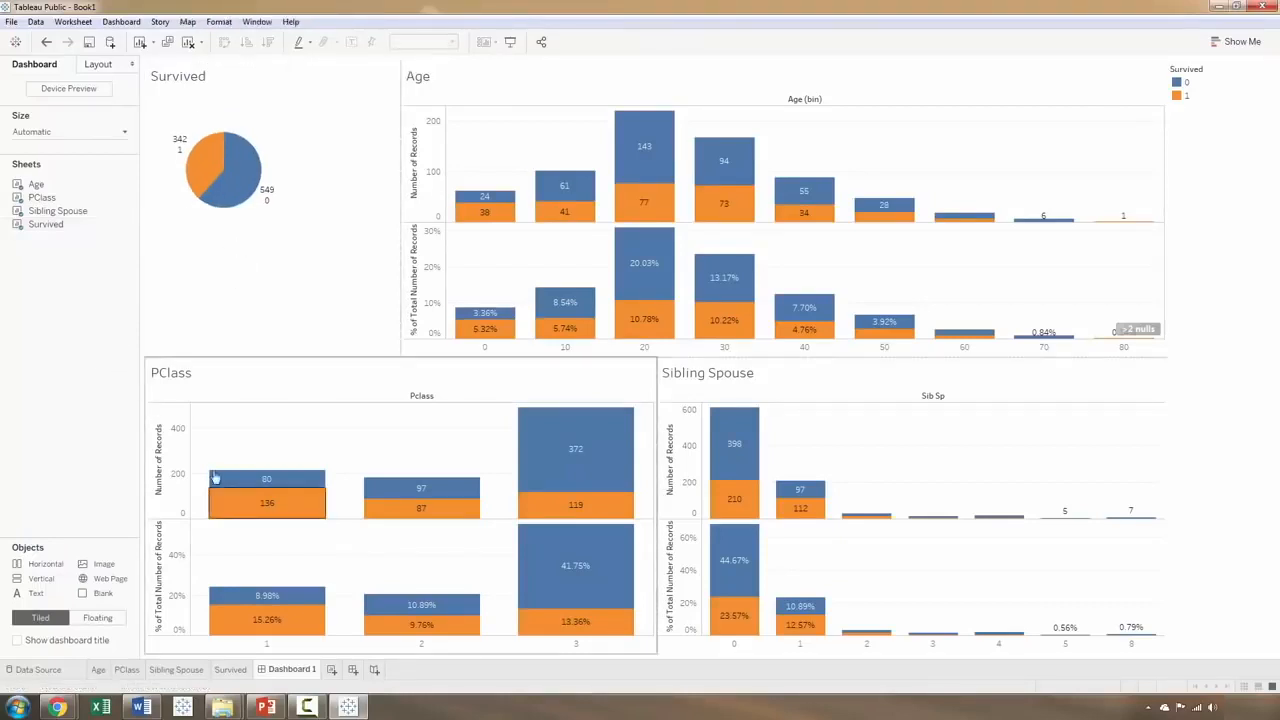
# Step: Edit the Survived legend colours so that 0 is red and 1 is green, and apply them
pyautogui.rightClick(1183, 90)
pyautogui.click(1160, 91)
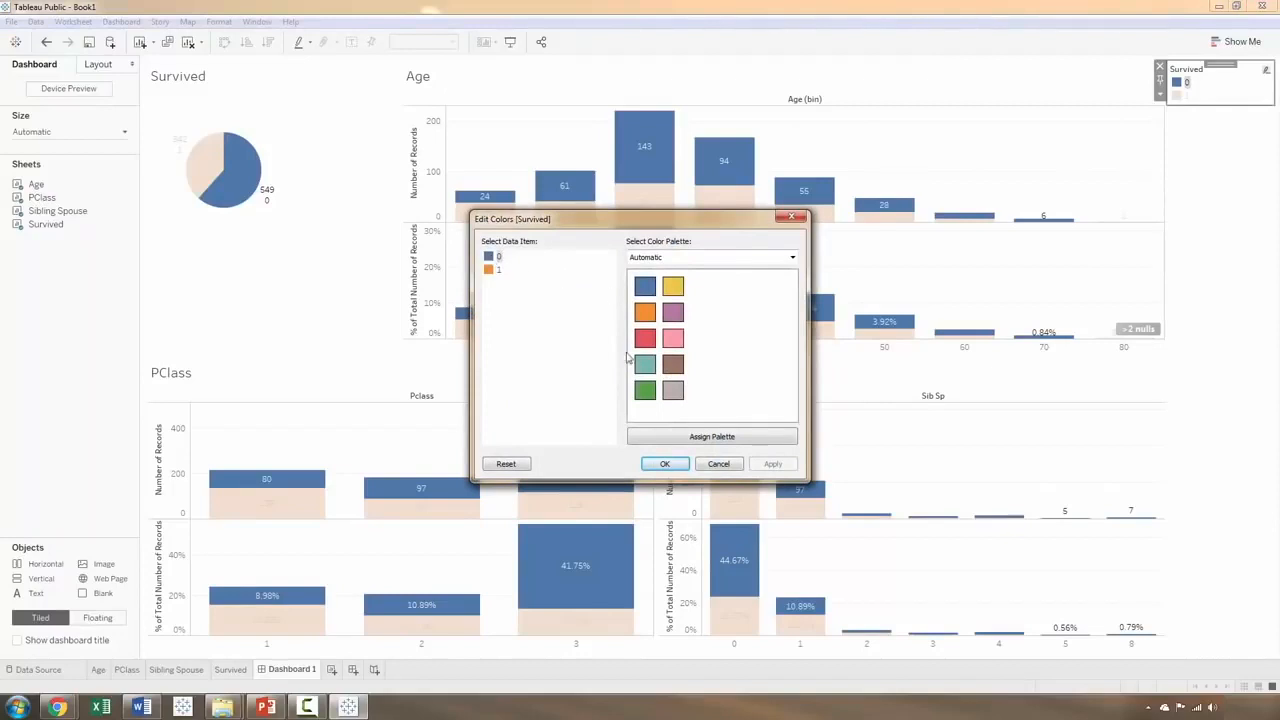
pyautogui.click(645, 390)
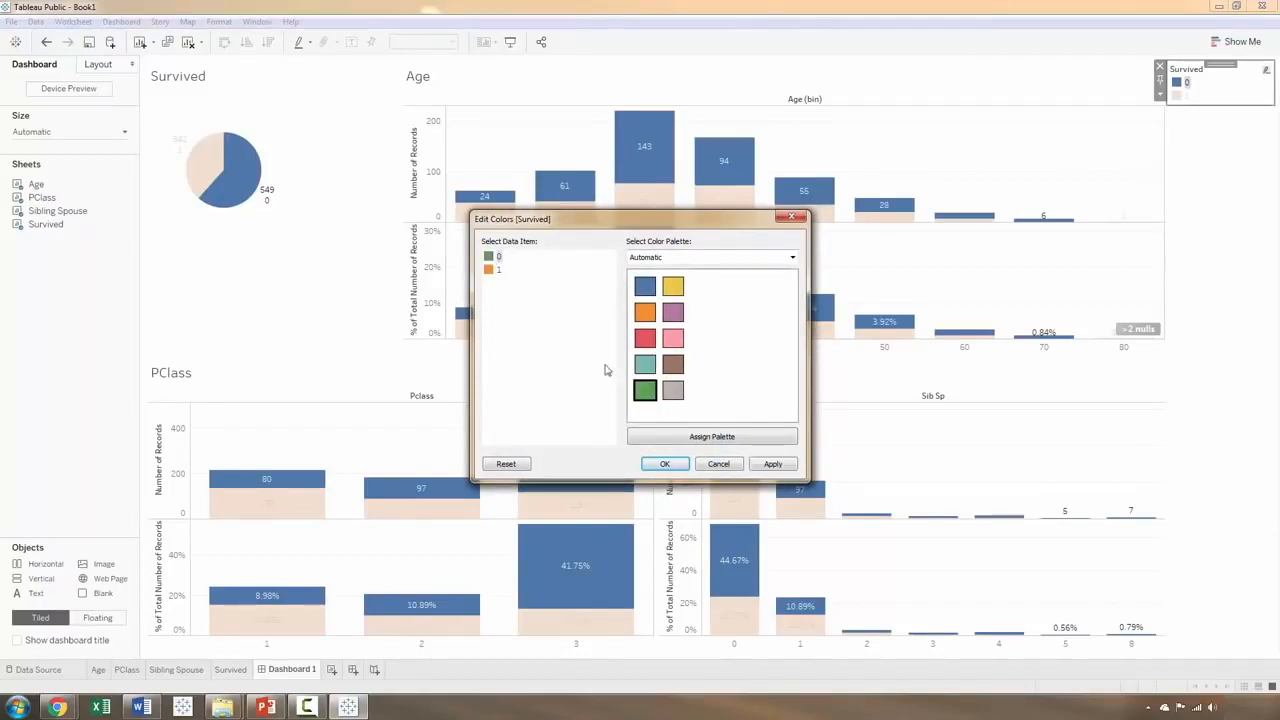
pyautogui.click(497, 269)
pyautogui.click(645, 390)
pyautogui.click(489, 257)
pyautogui.click(645, 338)
pyautogui.click(773, 464)
pyautogui.click(684, 470)
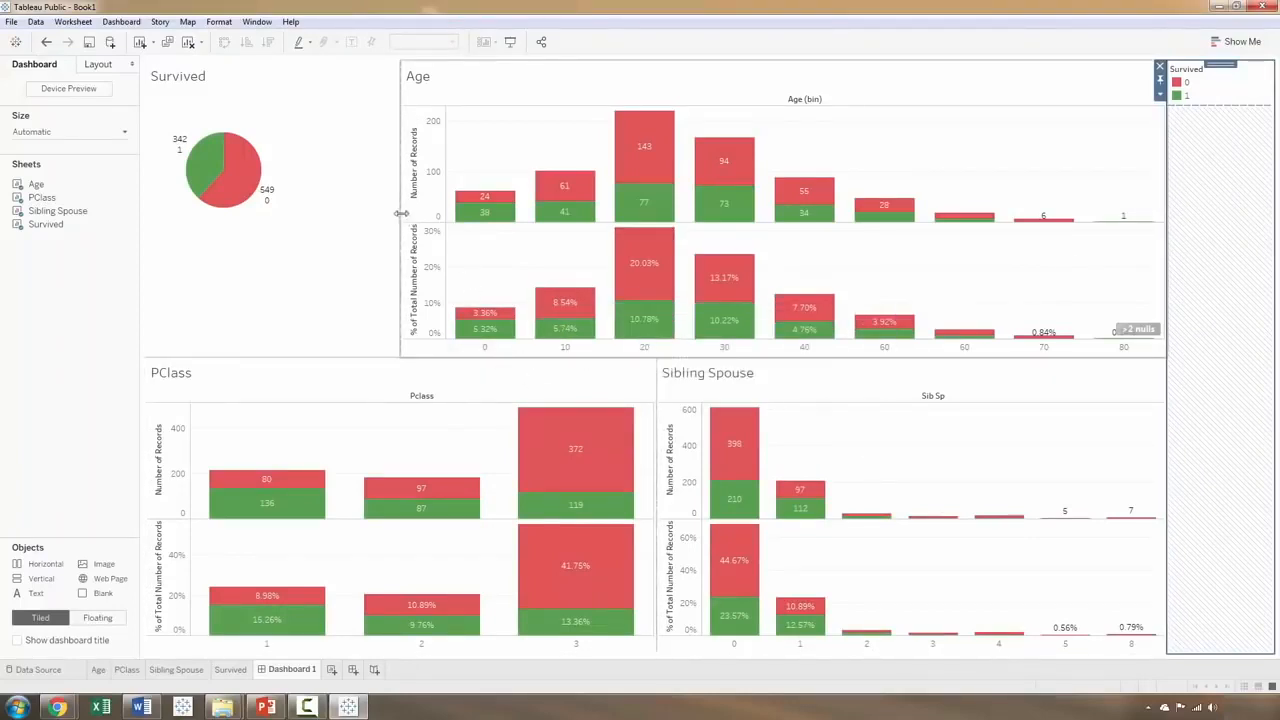
# Step: Widen the Survived tile to match PClass below it, and stretch its pie chart wider
pyautogui.moveTo(443, 228); pyautogui.dragTo(657, 202)
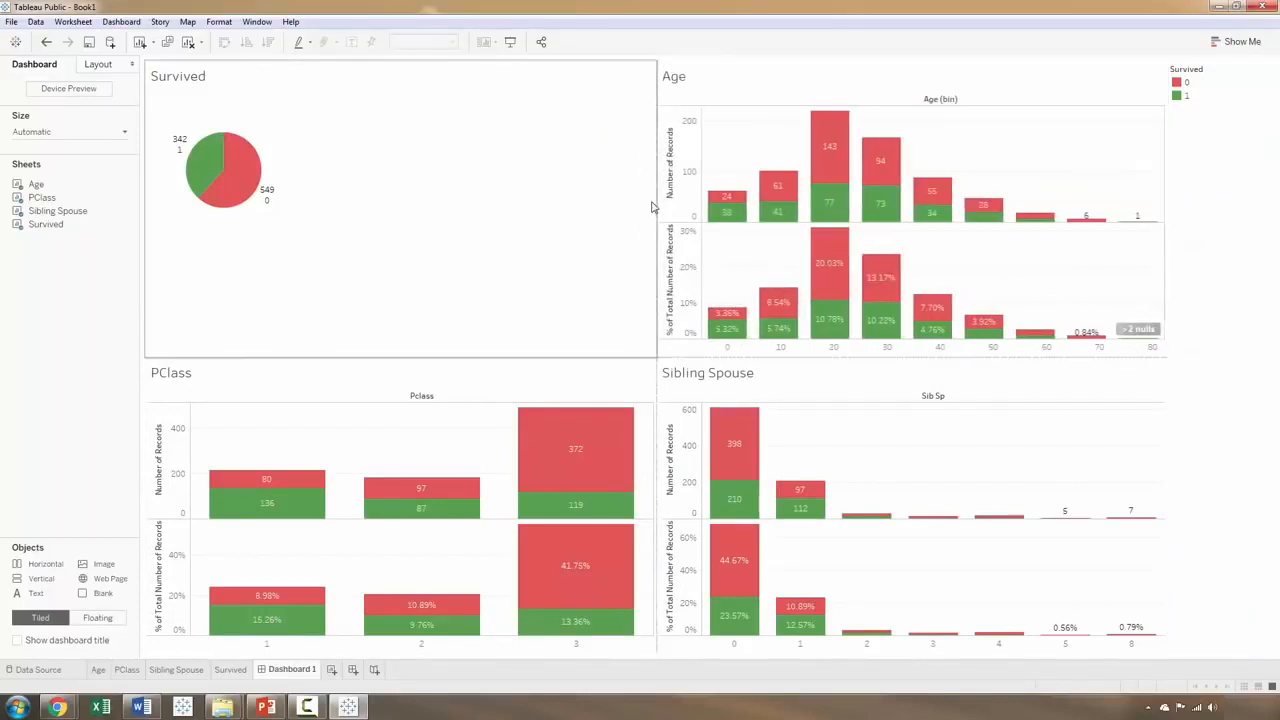
pyautogui.click(298, 147)
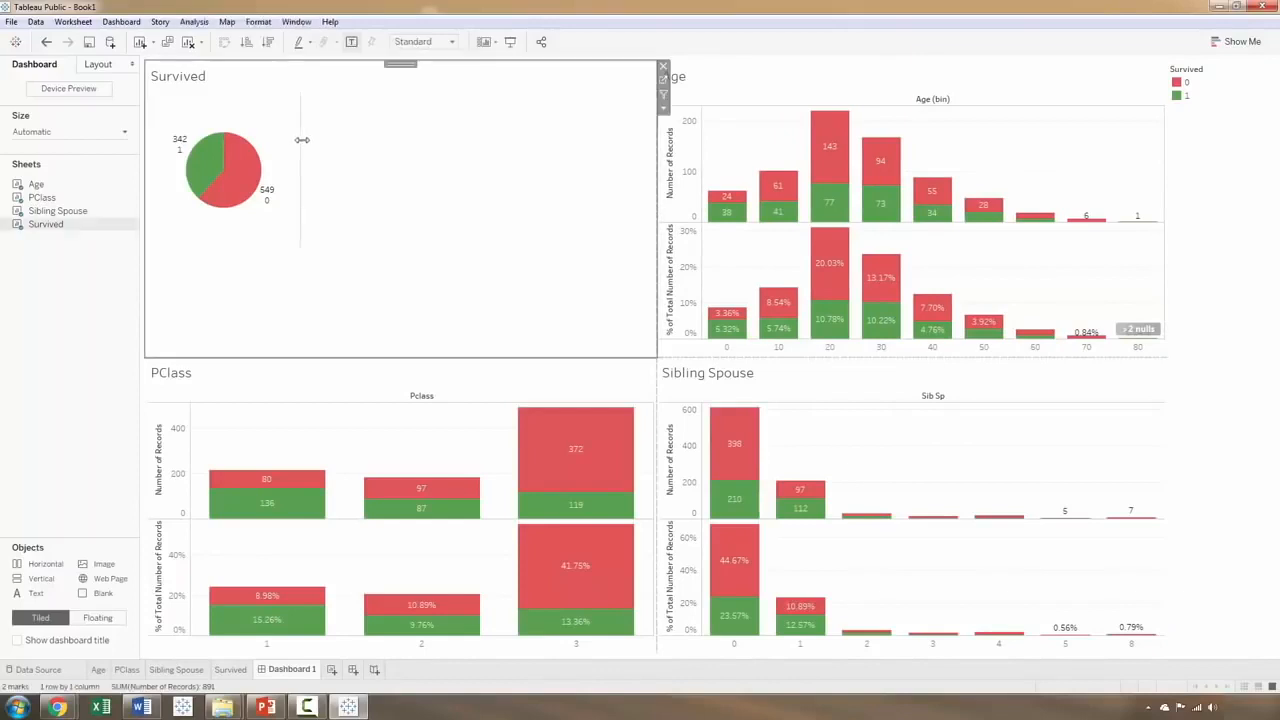
pyautogui.moveTo(298, 147); pyautogui.dragTo(425, 150)
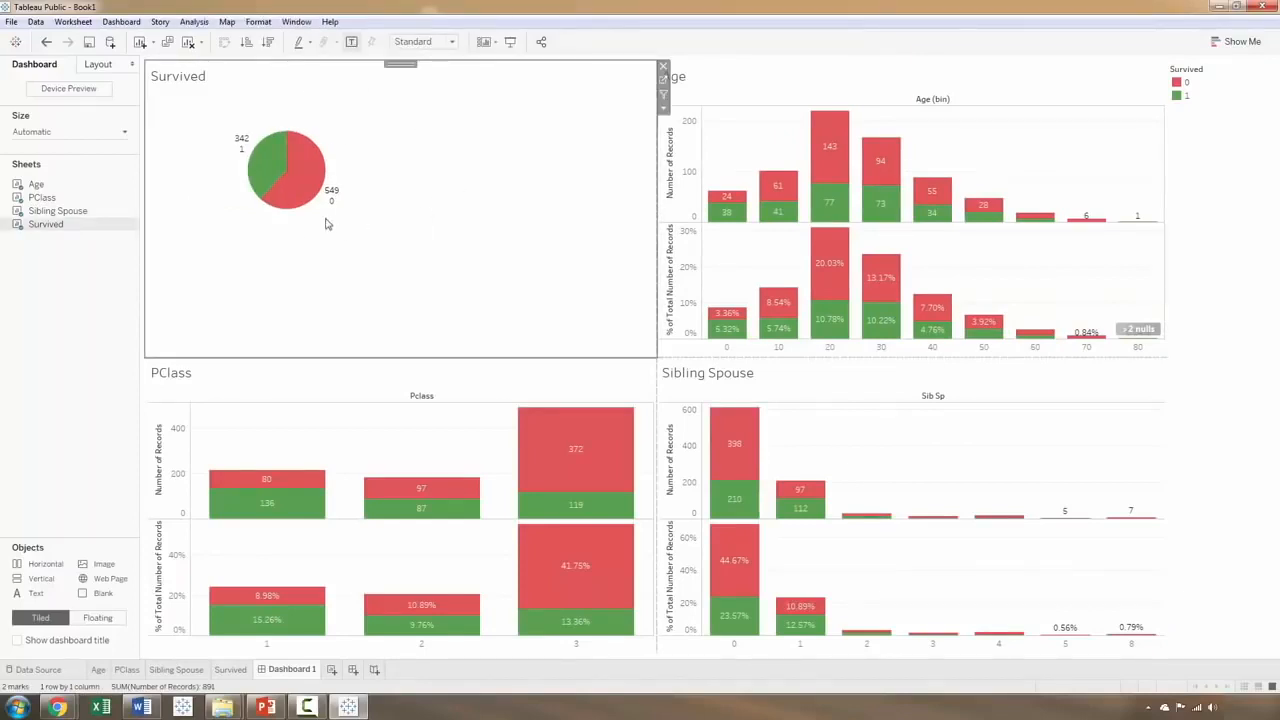
# Step: Review the Age, PClass, Sibling Spouse and Survived worksheets one after another and return to the dashboard
pyautogui.click(87, 354)
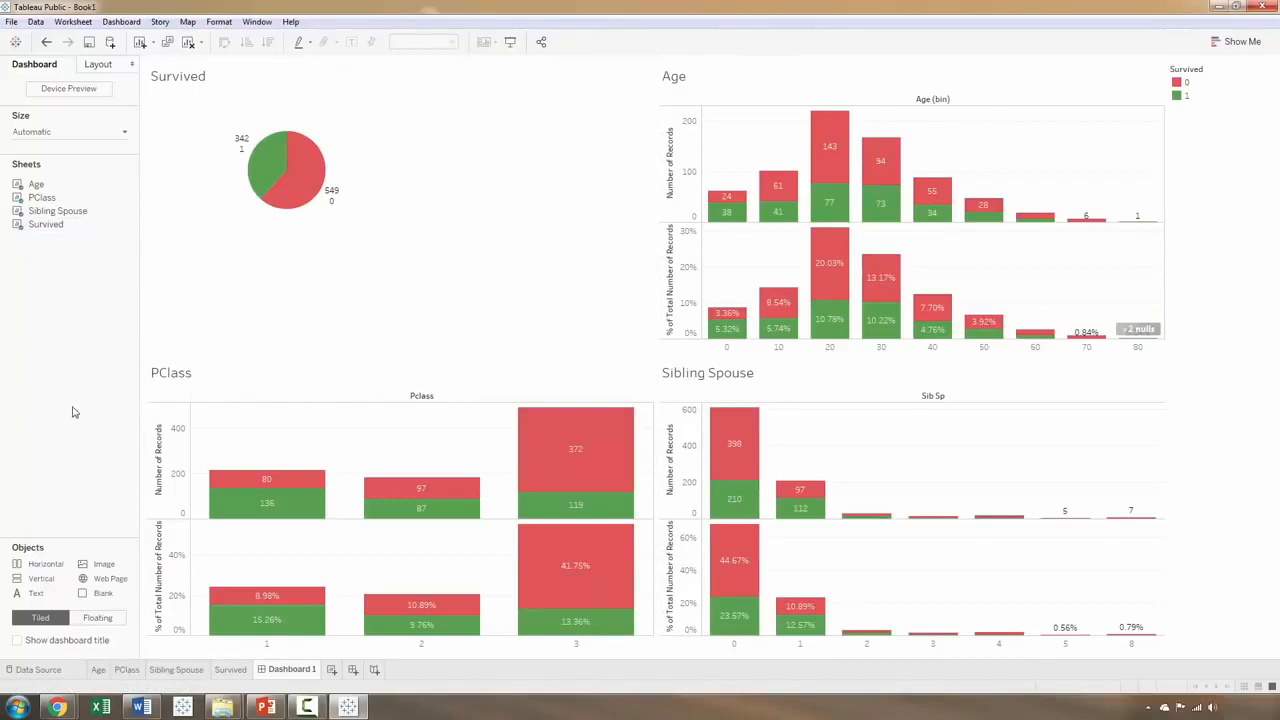
pyautogui.click(100, 672)
pyautogui.click(125, 672)
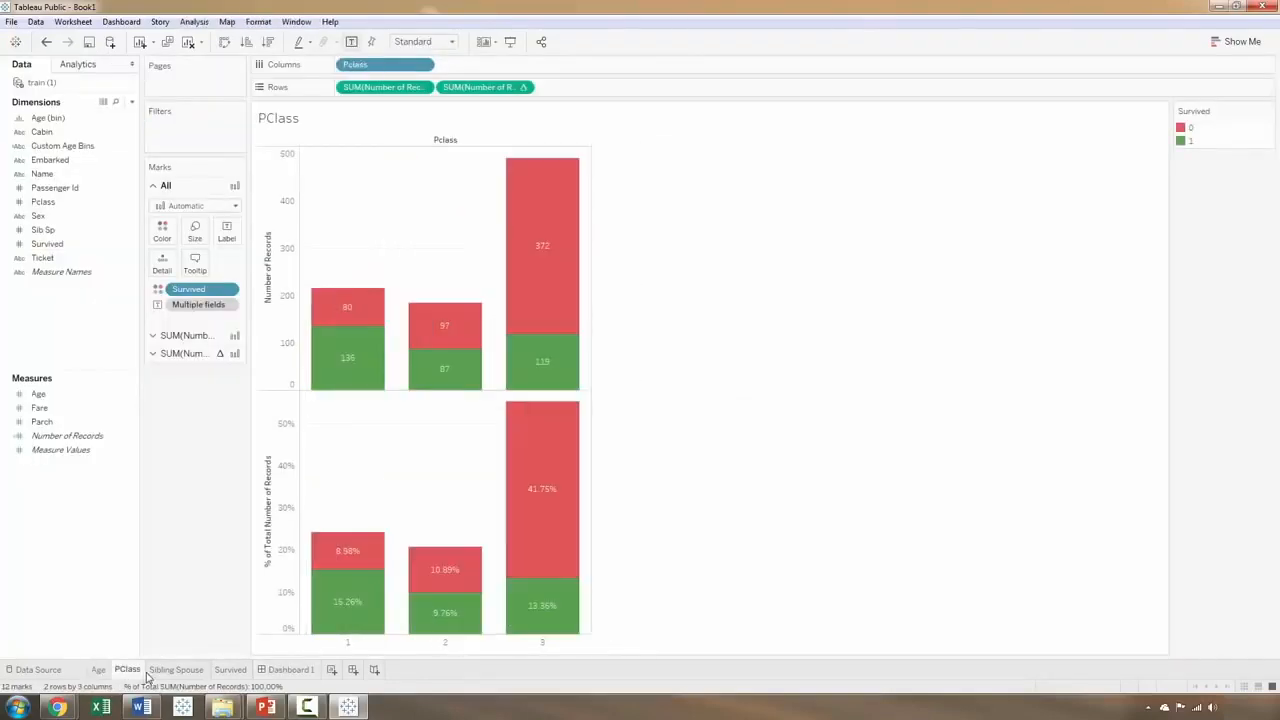
pyautogui.click(176, 670)
pyautogui.click(230, 670)
pyautogui.click(287, 669)
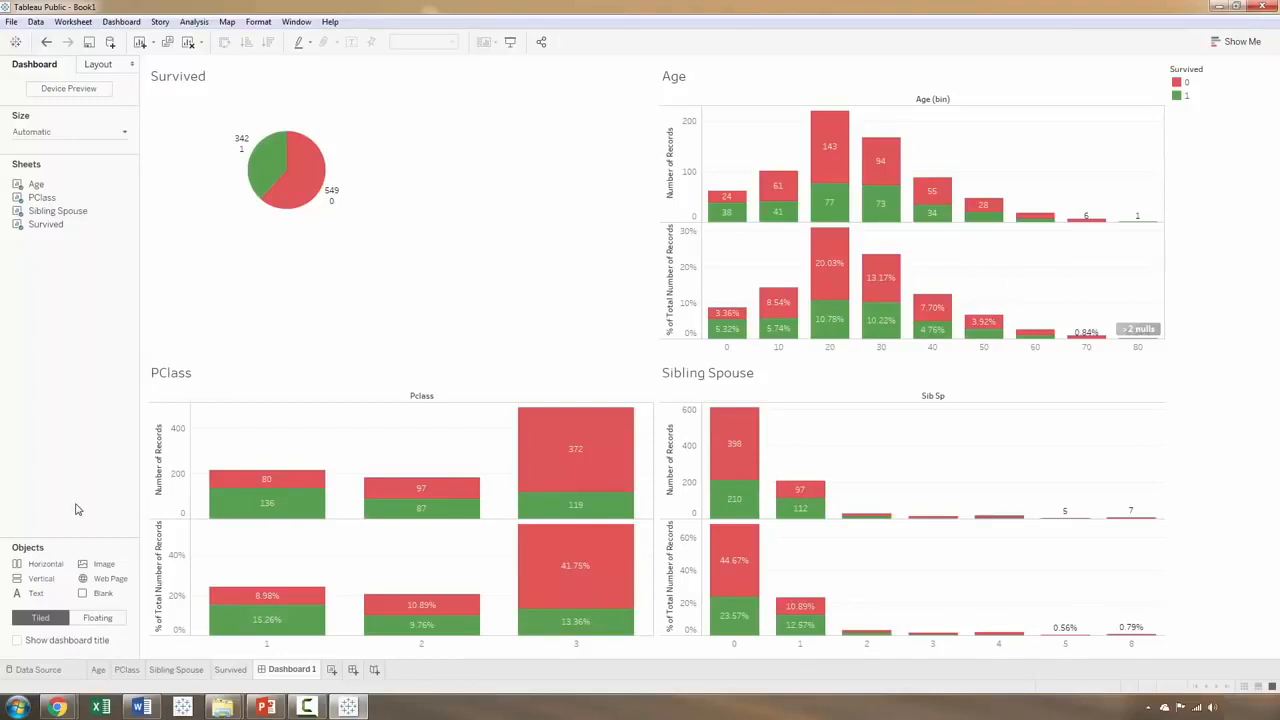
# Step: Recolour the Survived value 0 blue from the Automatic palette, applying it to the dashboard charts
pyautogui.doubleClick(1180, 87)
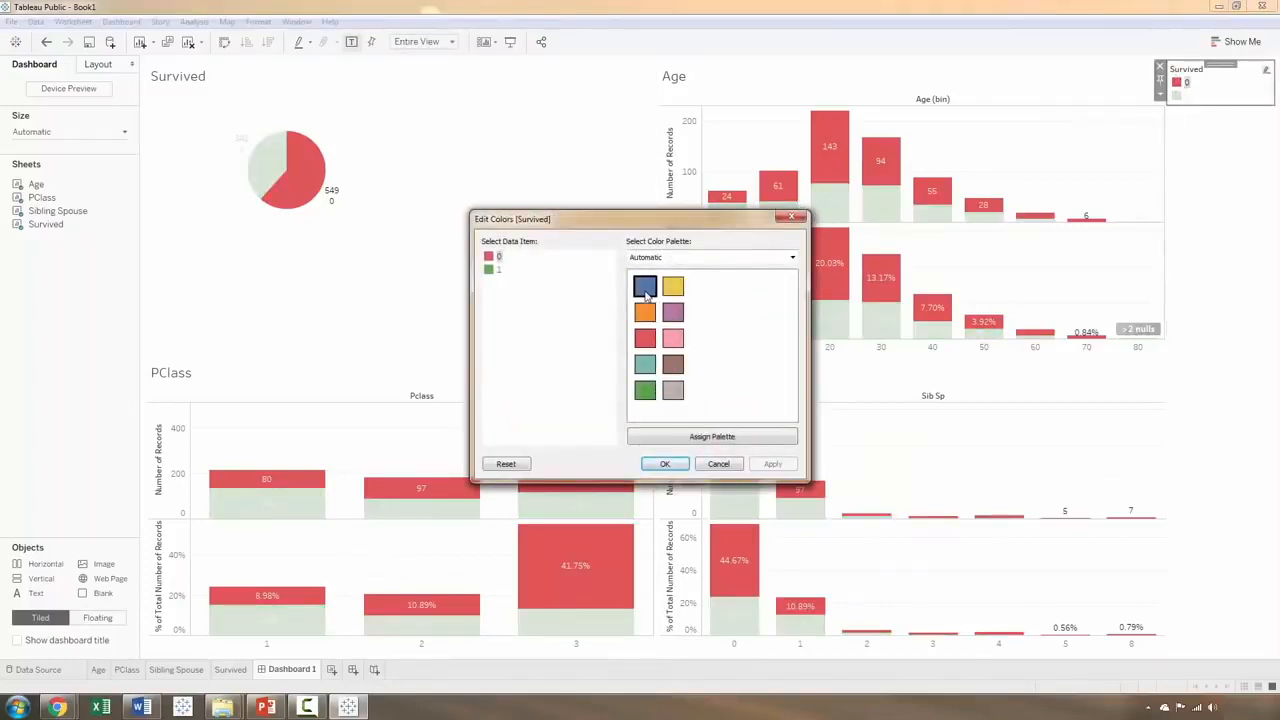
pyautogui.click(645, 288)
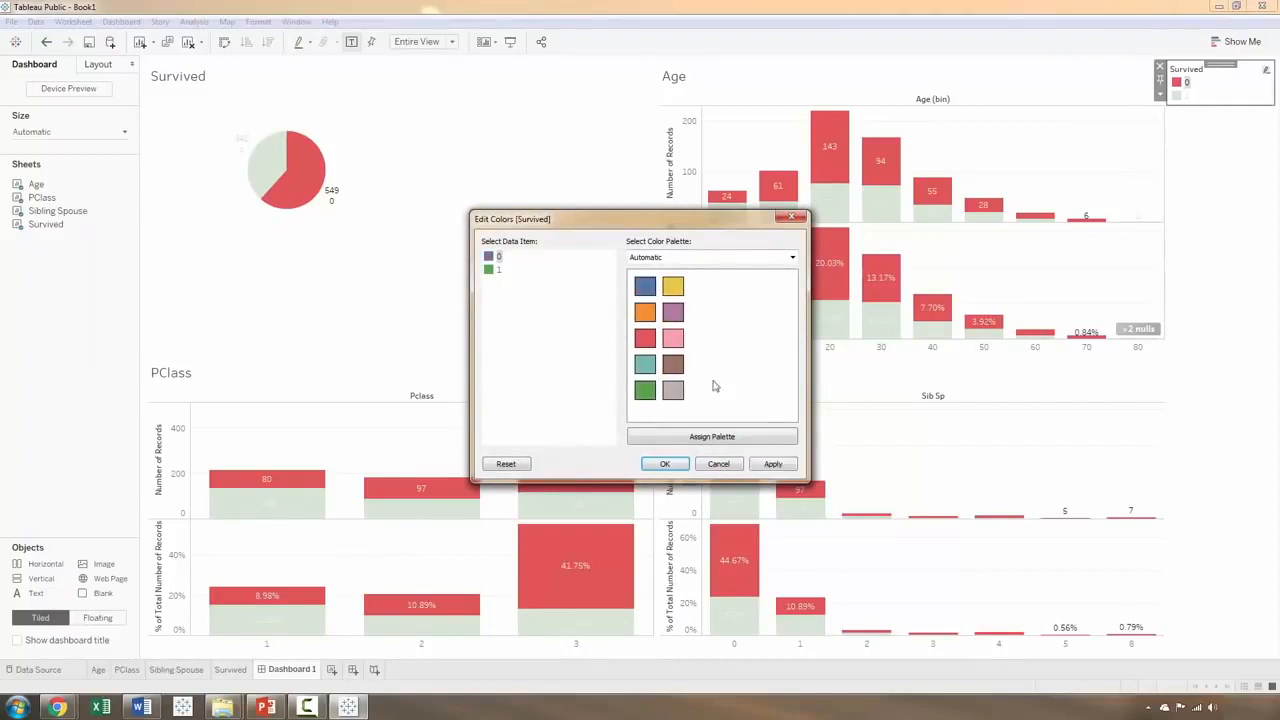
pyautogui.click(773, 465)
pyautogui.click(665, 464)
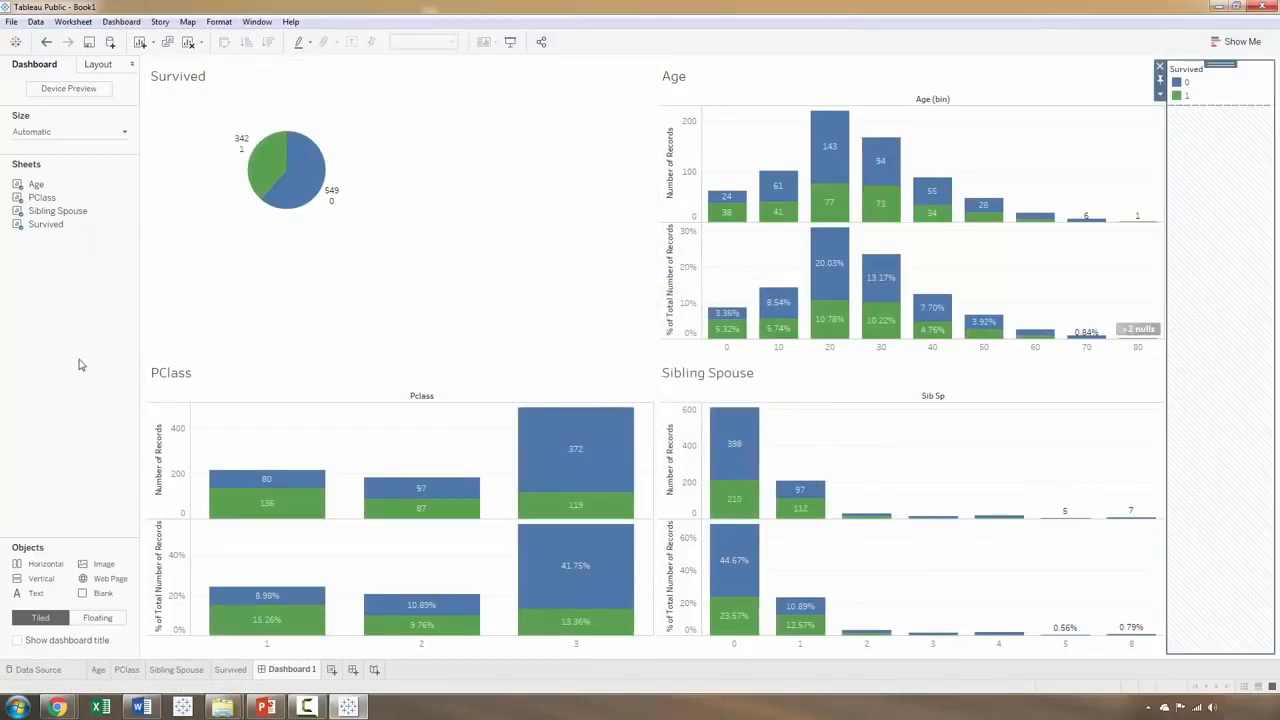
pyautogui.moveTo(42, 197); pyautogui.dragTo(319, 267)
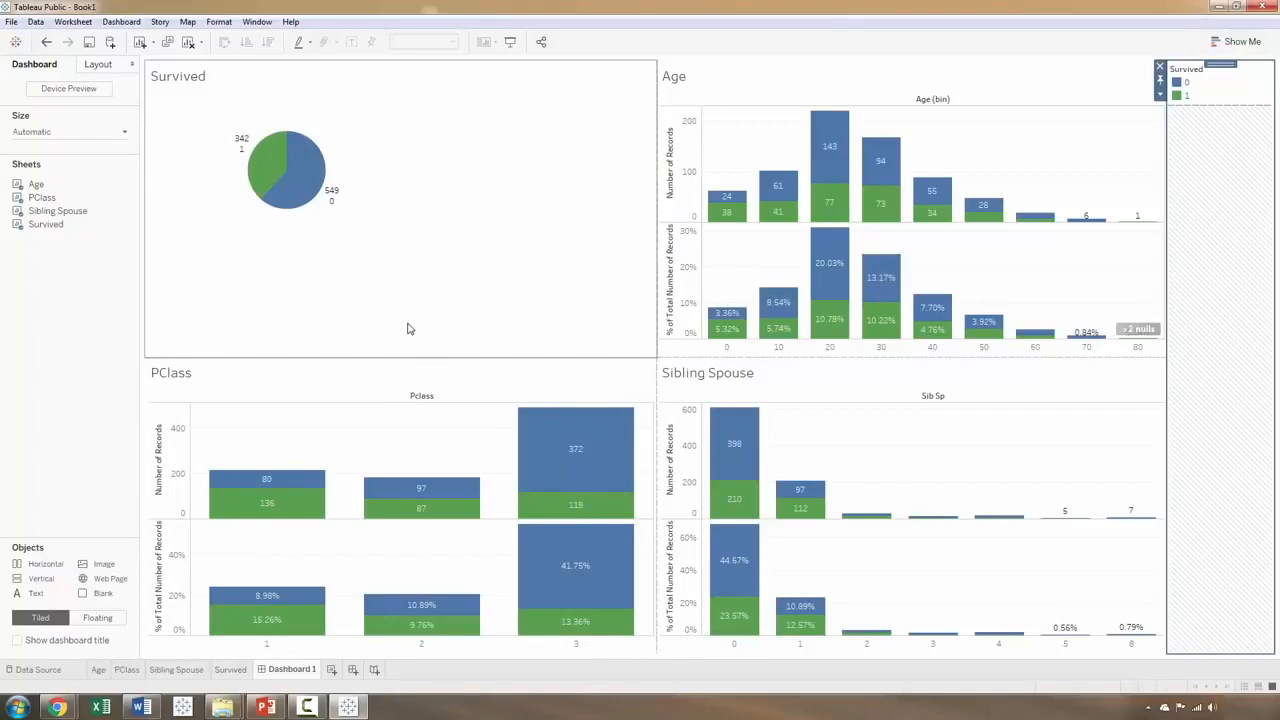
# Step: Examine the passenger records of train (1).csv in the data source, including the Custom Age Bins and Age (bin) columns
pyautogui.click(38, 670)
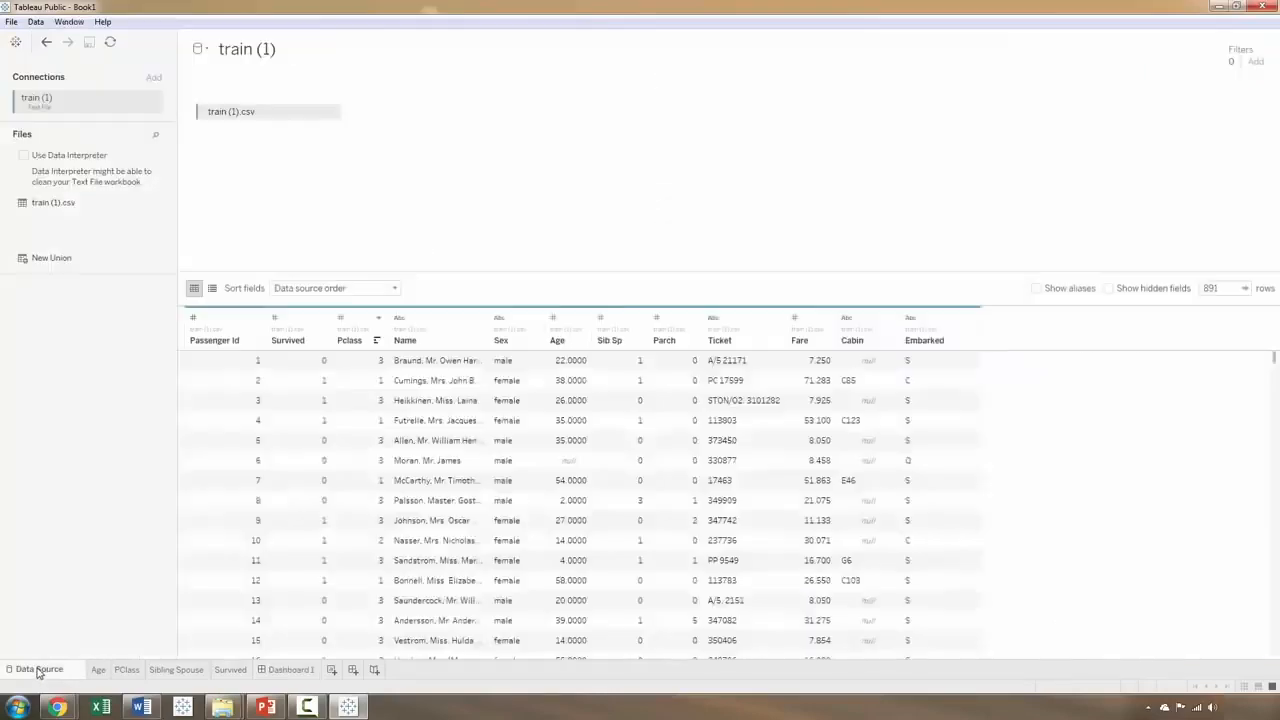
pyautogui.scroll(-10, 790, 440)
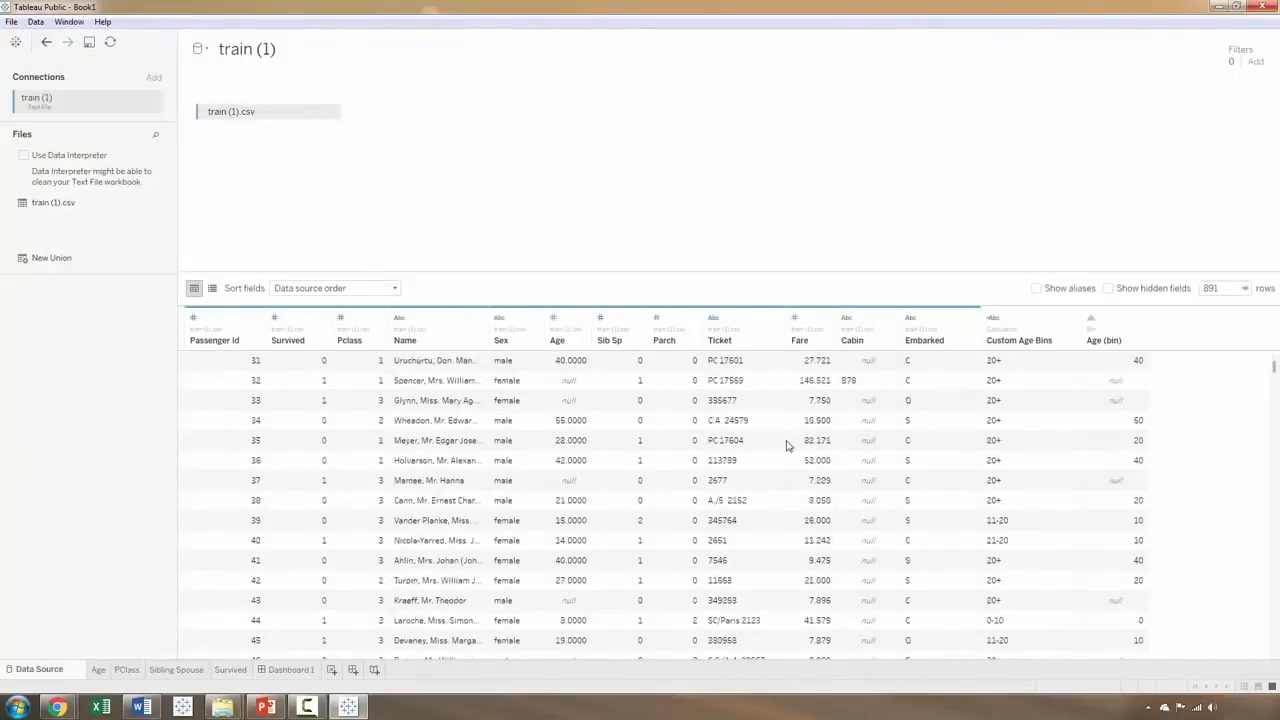
pyautogui.scroll(-20, 786, 445)
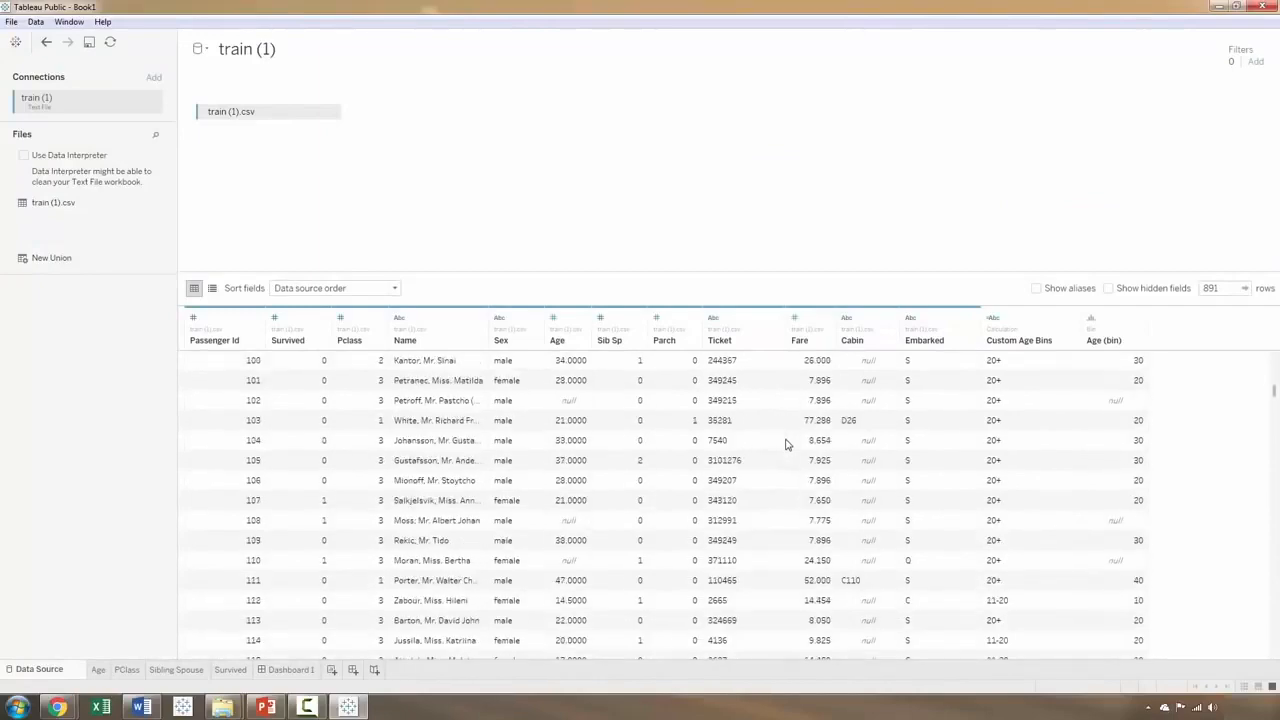
pyautogui.scroll(12, 786, 445)
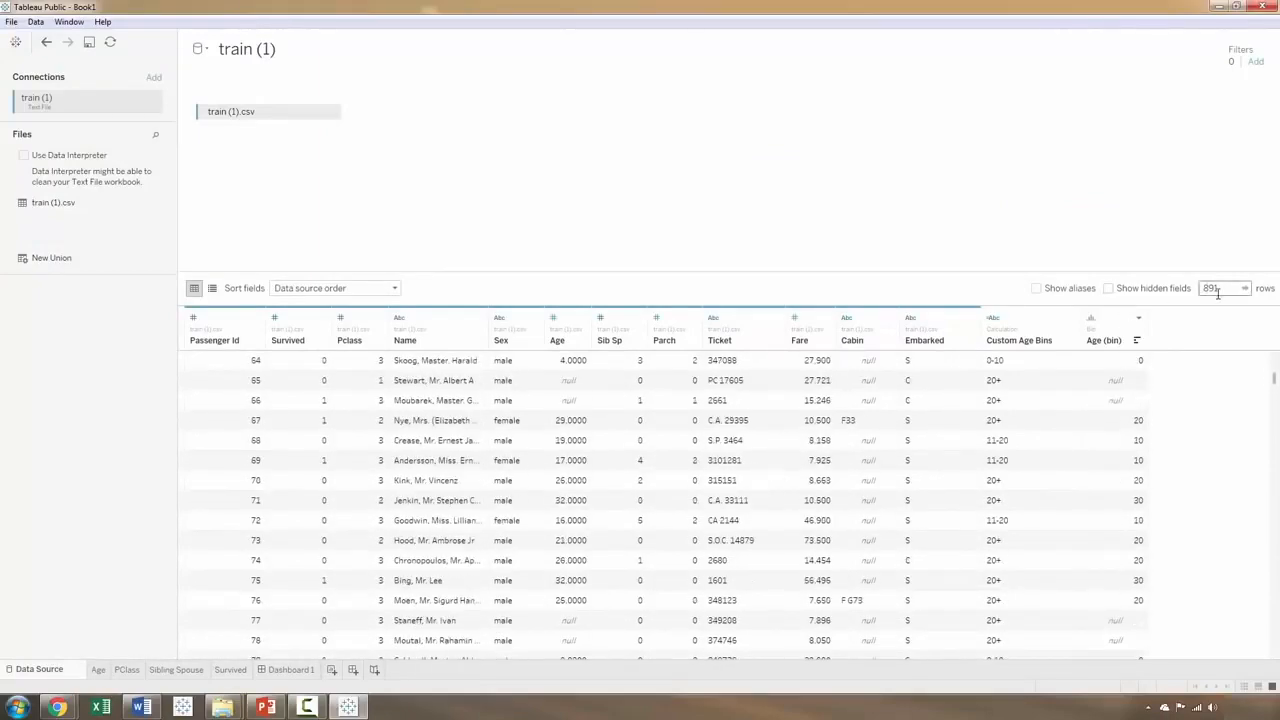
pyautogui.scroll(-16, 737, 463)
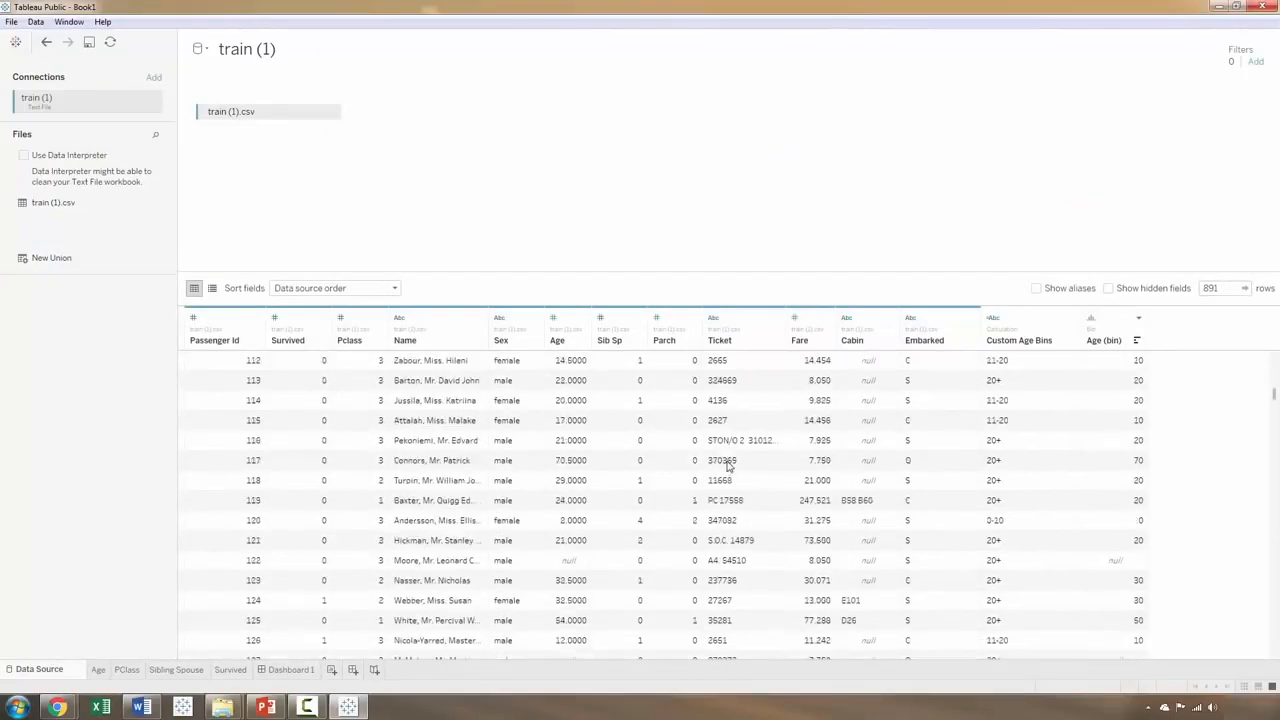
pyautogui.scroll(-13, 728, 463)
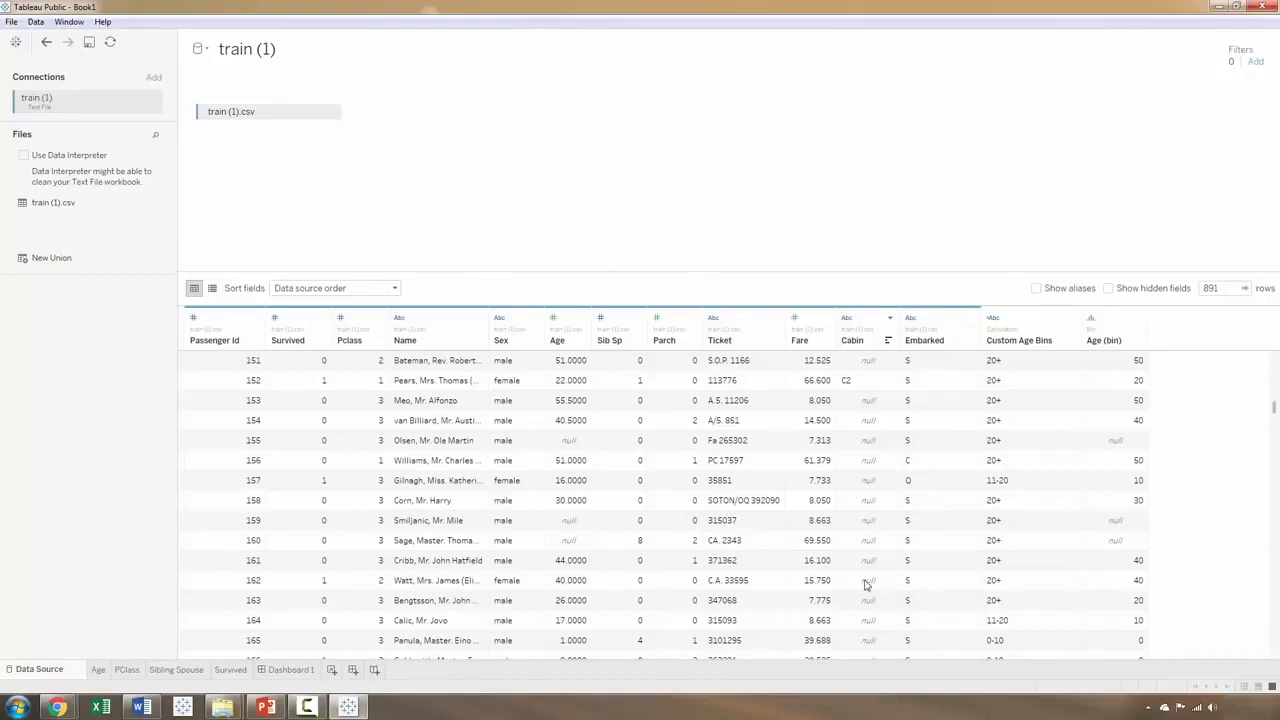
# Step: Go through the four worksheets from Age to Survived to check their new colours, ending on Dashboard 1
pyautogui.click(99, 669)
pyautogui.click(127, 669)
pyautogui.click(176, 669)
pyautogui.click(230, 669)
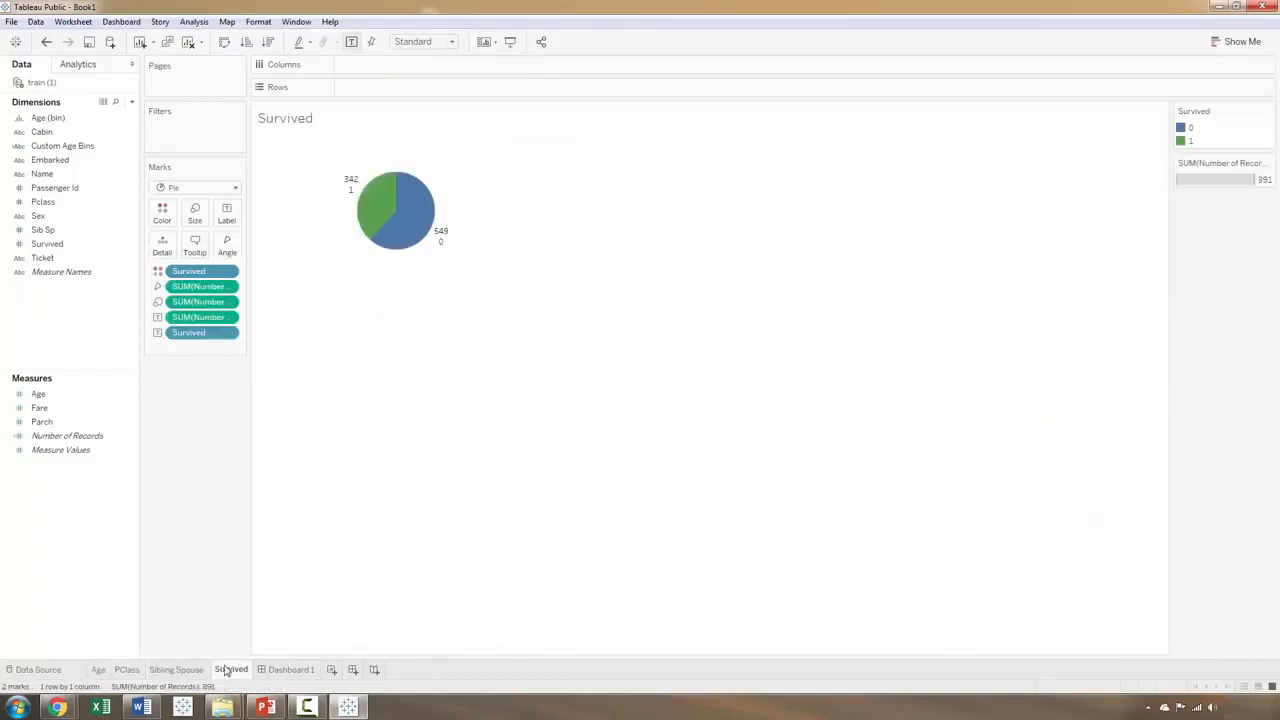
pyautogui.click(289, 669)
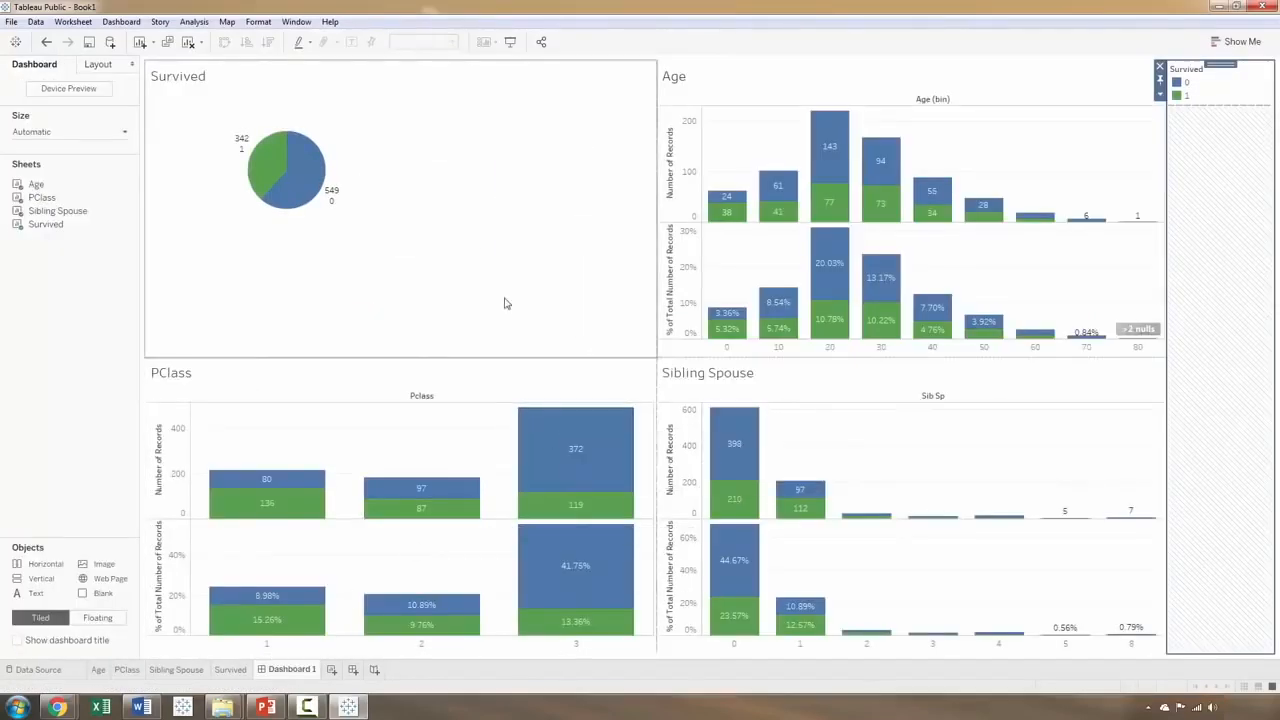